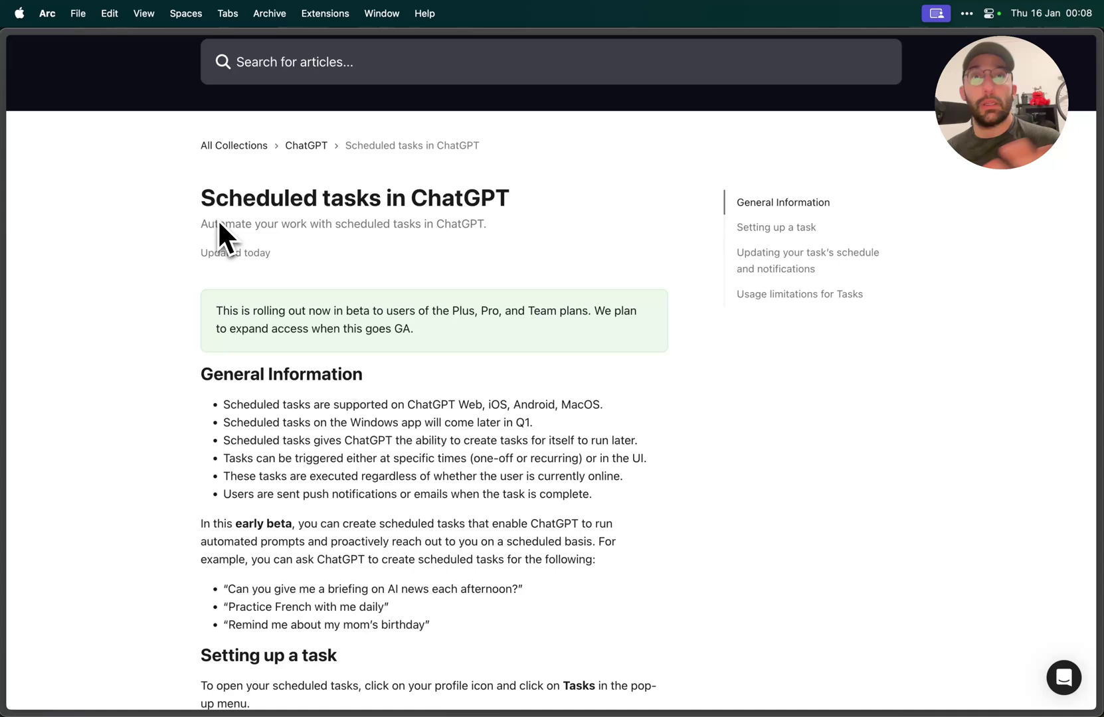
# Step: Highlight the supported-platforms and Windows app bullets in the General Information section
pyautogui.scroll(-5, 219, 234)
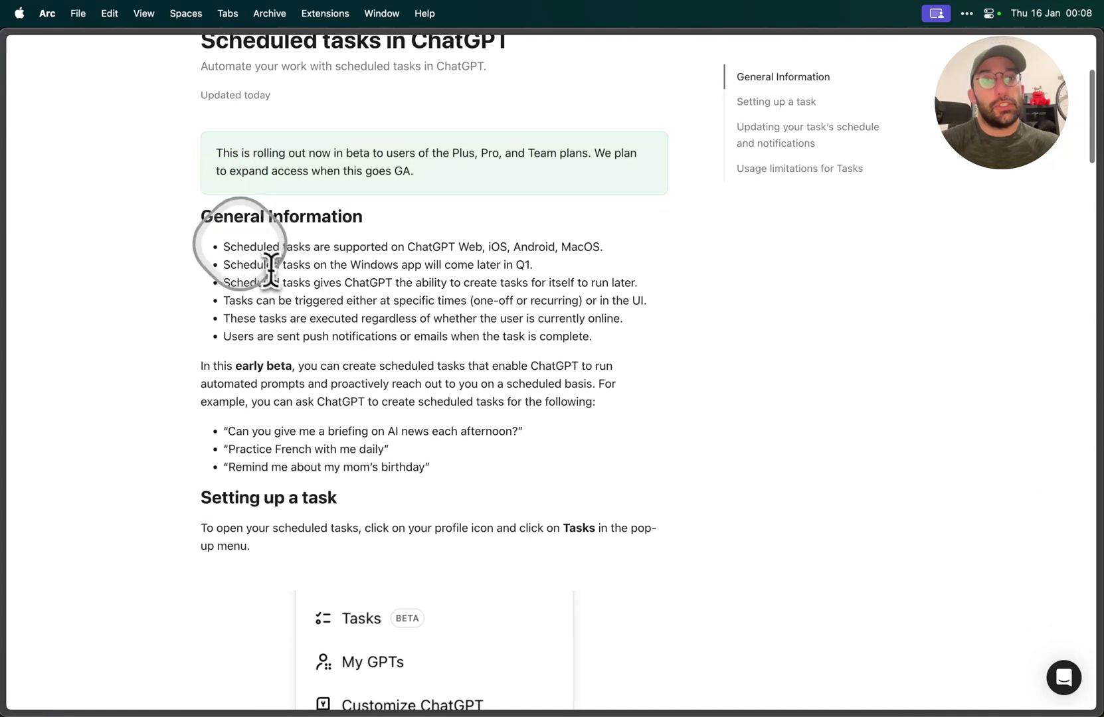
pyautogui.tripleClick(243, 246)
pyautogui.scroll(-1, 411, 319)
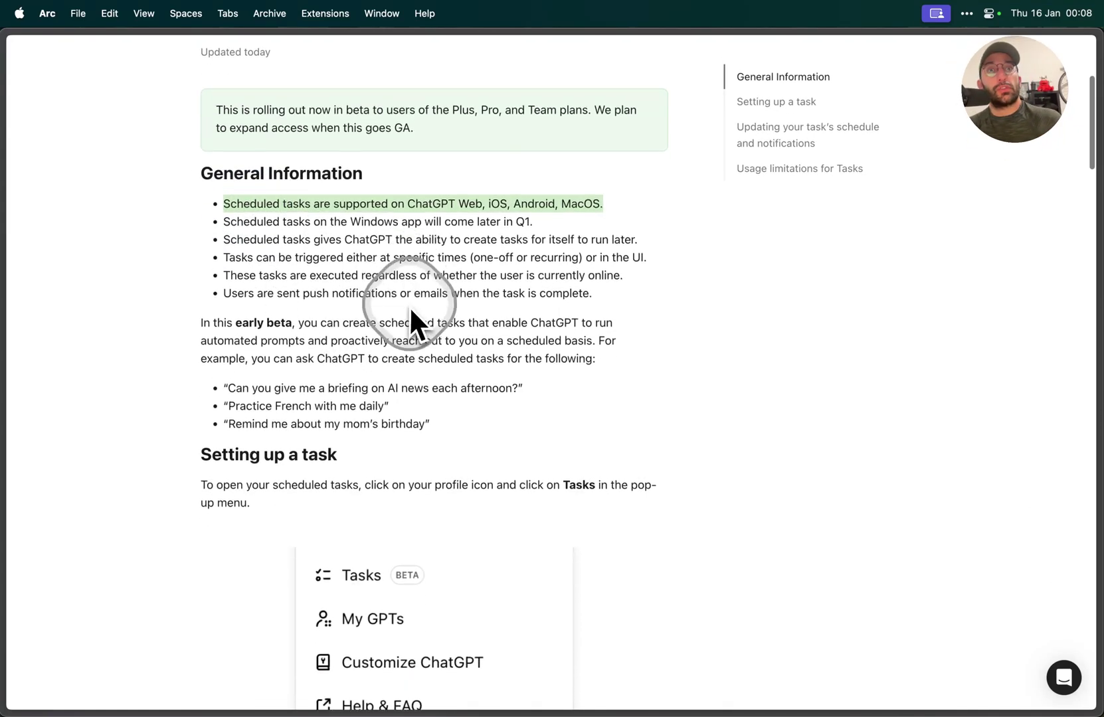
pyautogui.tripleClick(376, 221)
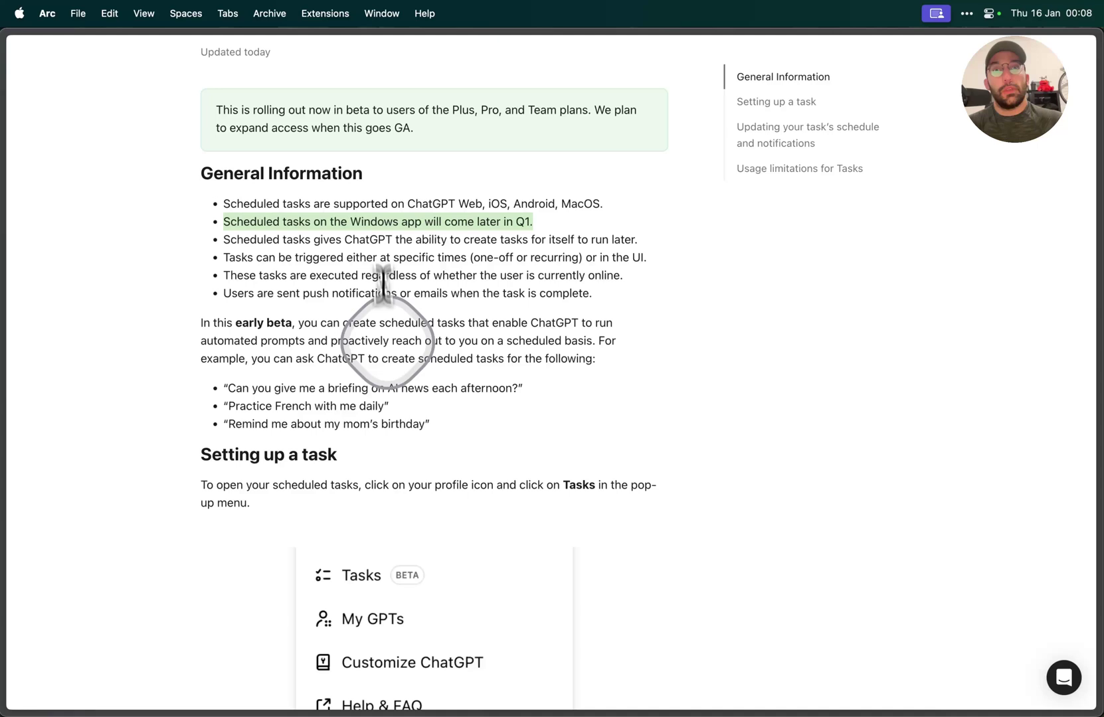
pyautogui.click(430, 253)
# Step: Highlight the bullets on creating tasks for later, how tasks trigger, and notifications
pyautogui.tripleClick(450, 239)
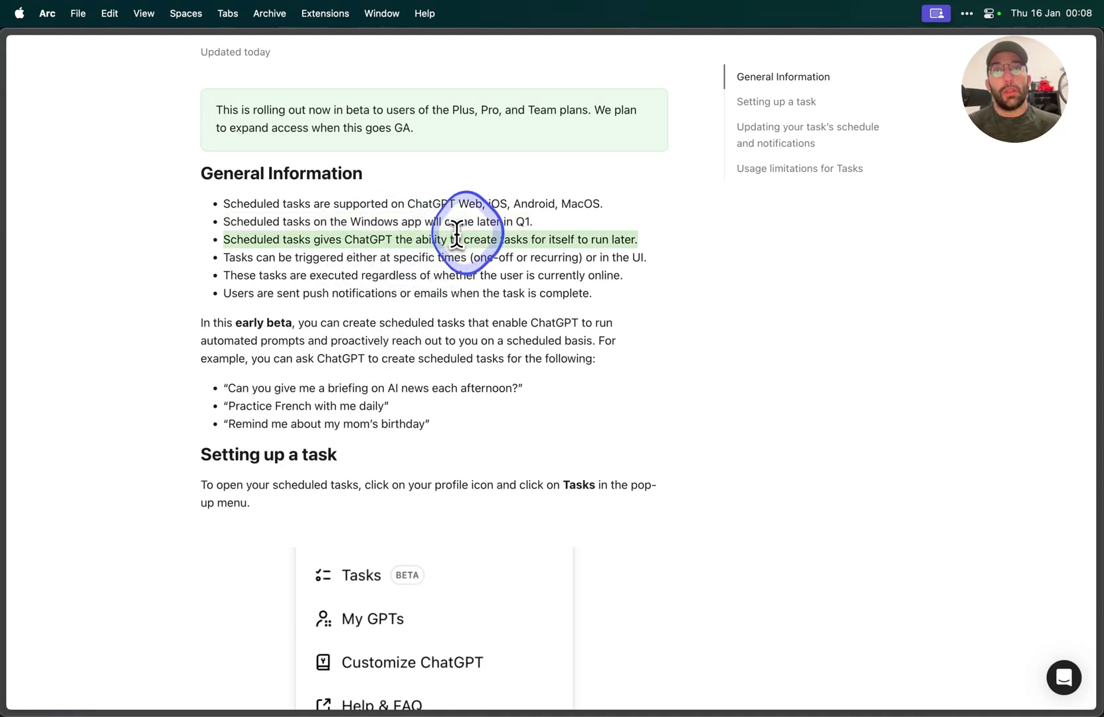
pyautogui.tripleClick(506, 256)
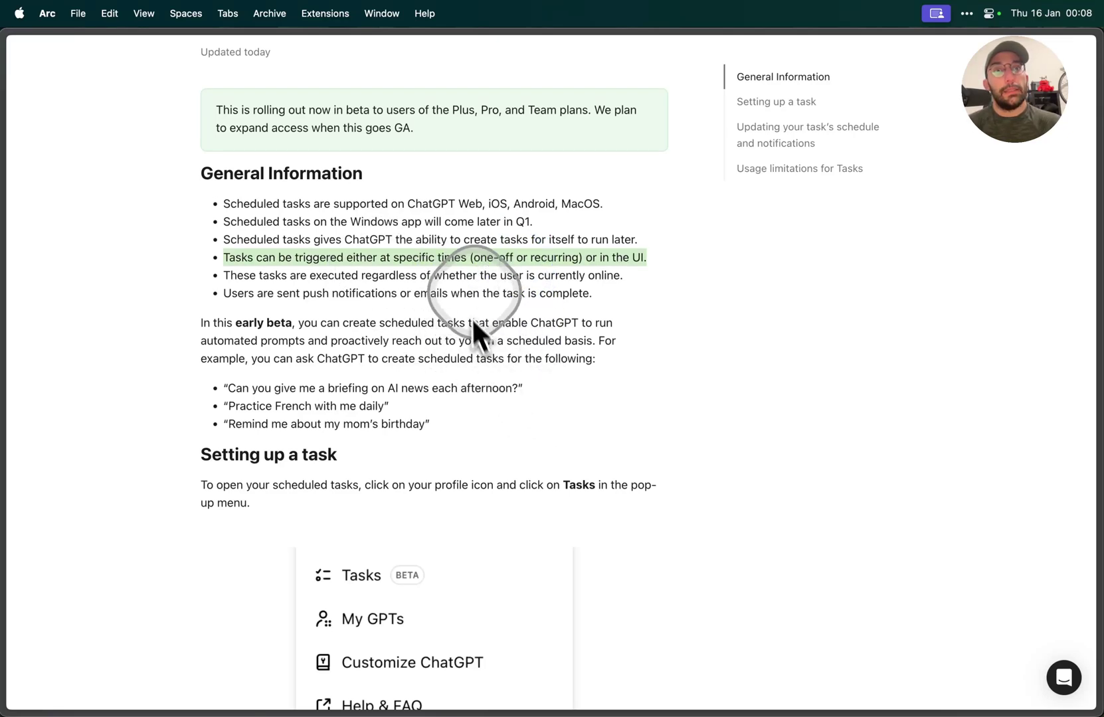
pyautogui.tripleClick(364, 293)
pyautogui.click(443, 293)
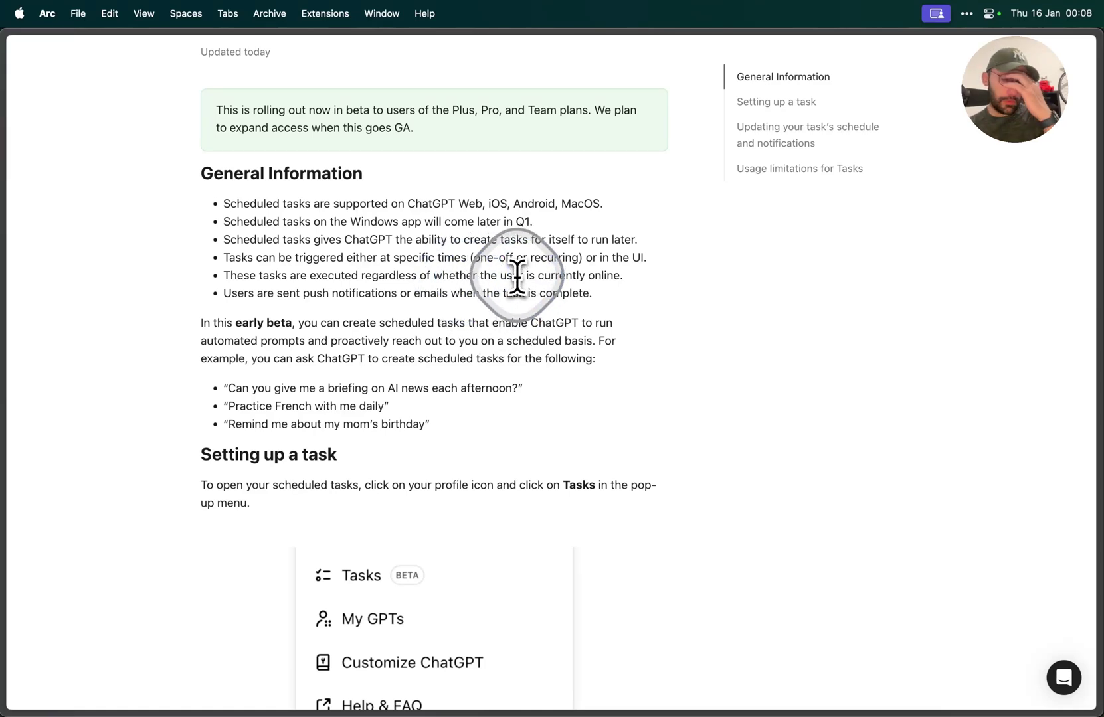
pyautogui.doubleClick(463, 293)
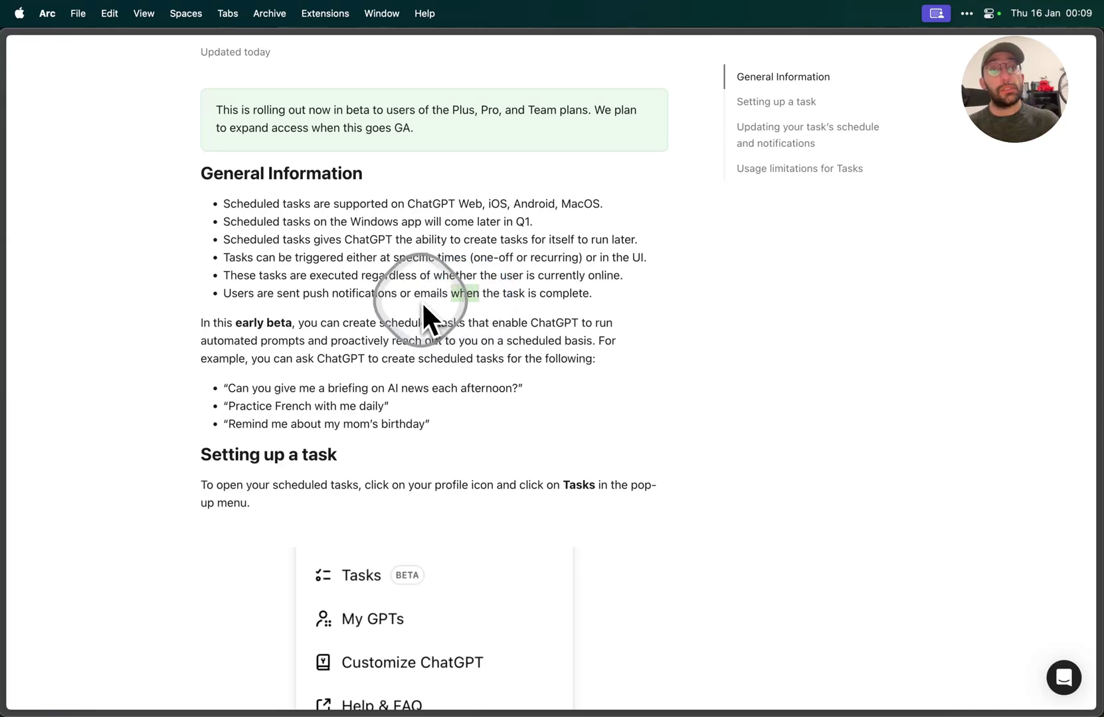
# Step: Switch to the ChatGPT tab and open the Tasks page from the account menu
pyautogui.hotkey('ctrl', 'Tab')
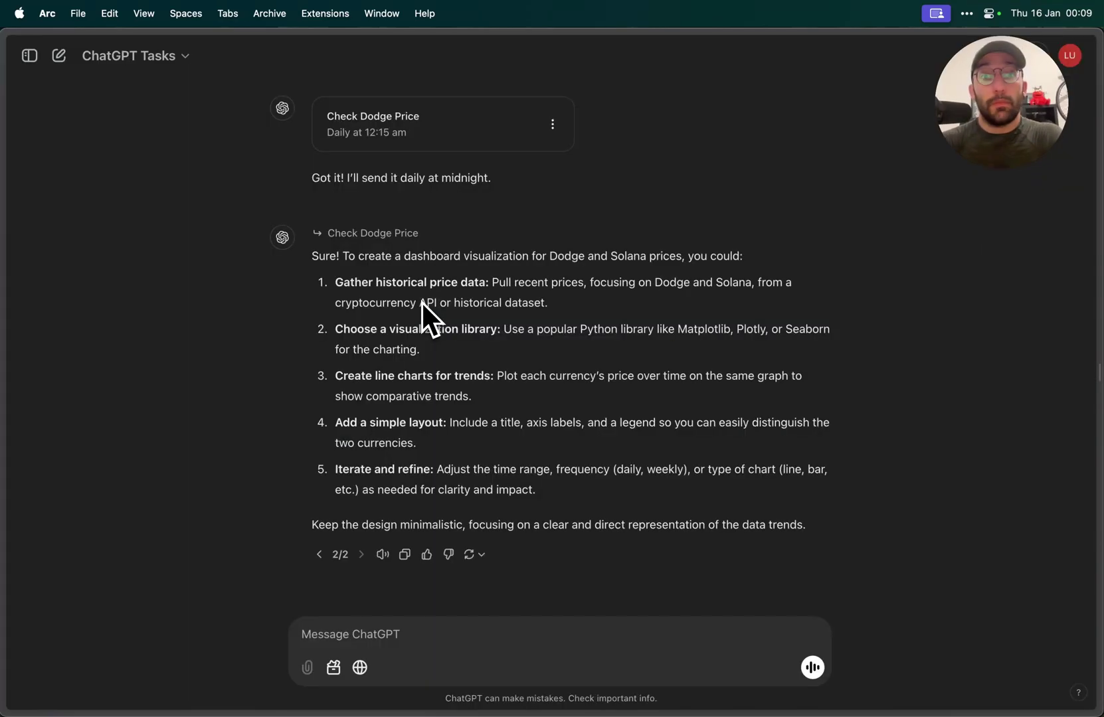
pyautogui.scroll(3, 438, 339)
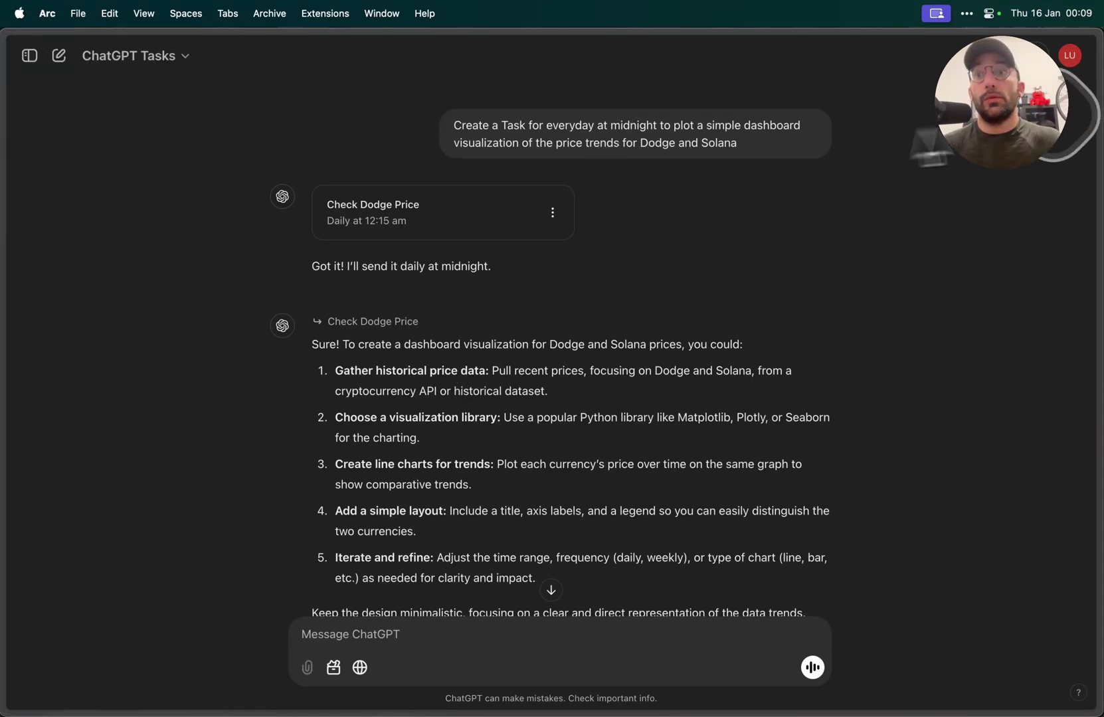
pyautogui.click(1070, 56)
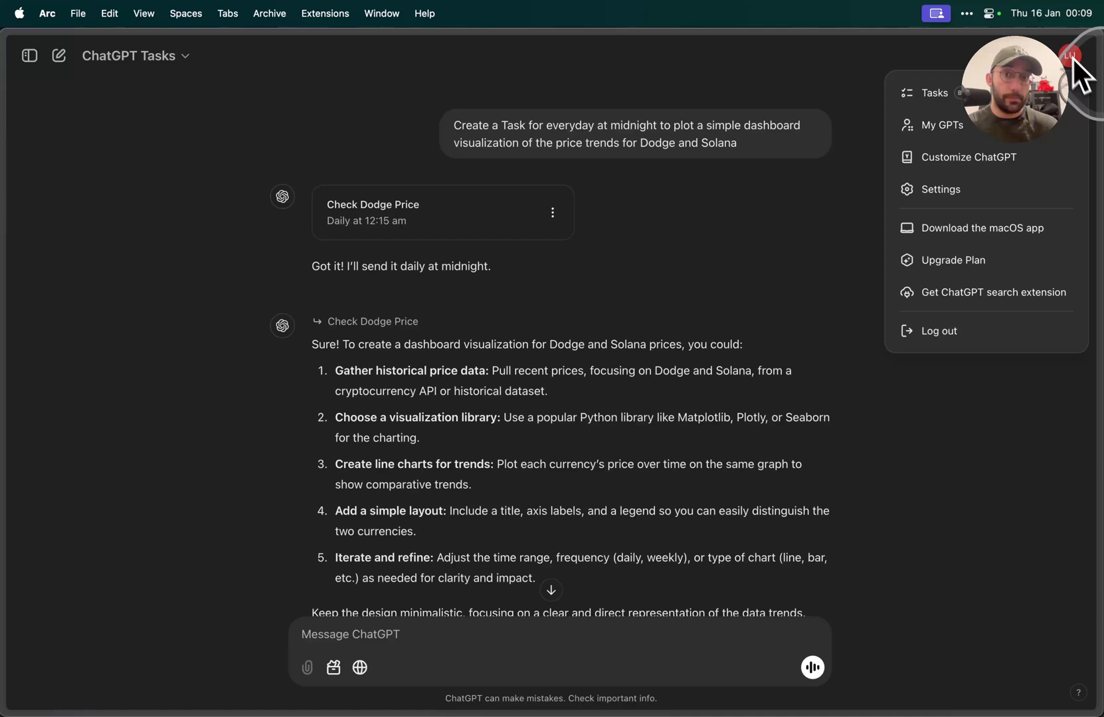
pyautogui.click(937, 94)
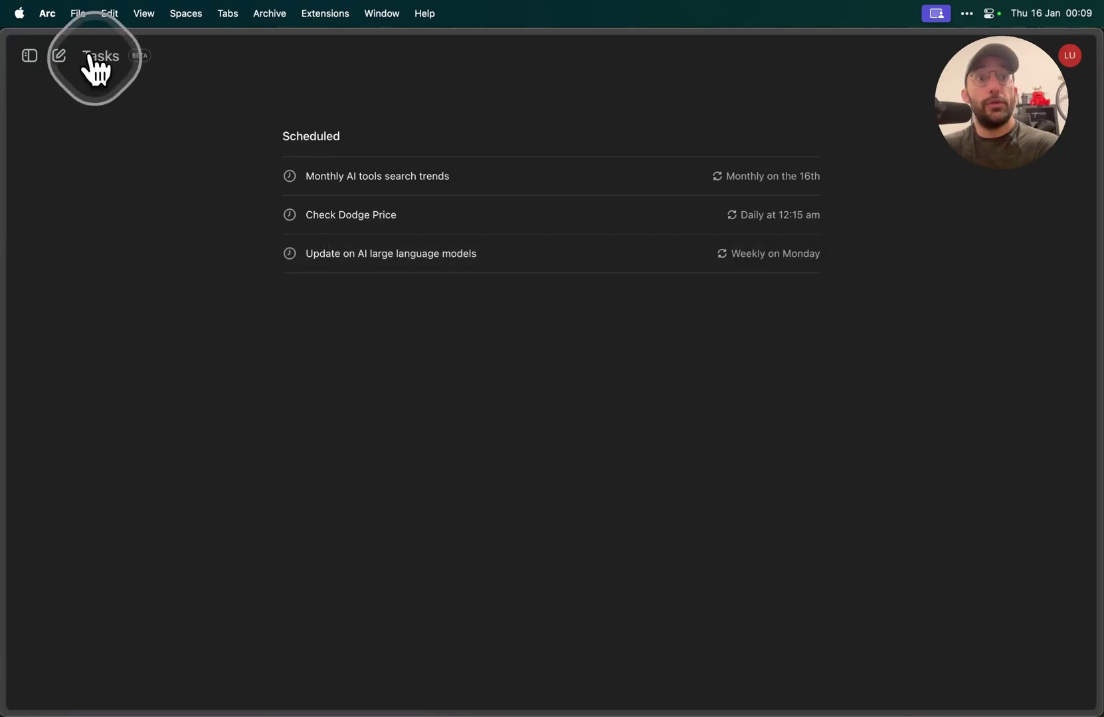
# Step: Open the Check Dodge Price conversation from the Tasks list and glance at the model menu
pyautogui.click(31, 56)
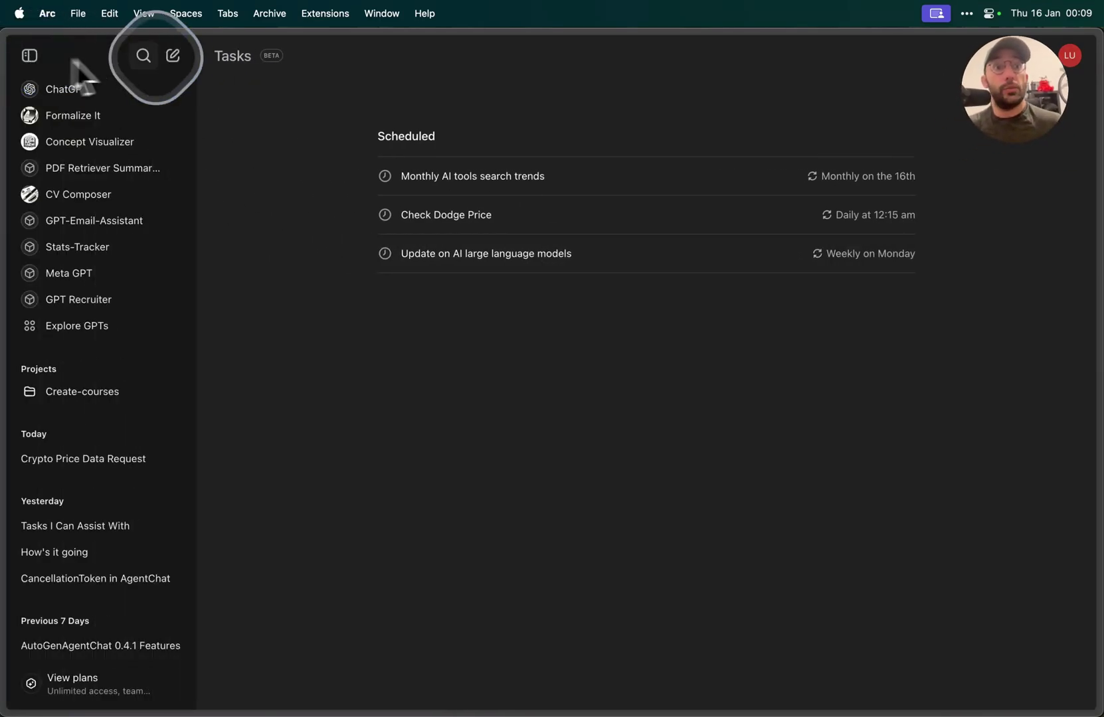
pyautogui.click(29, 55)
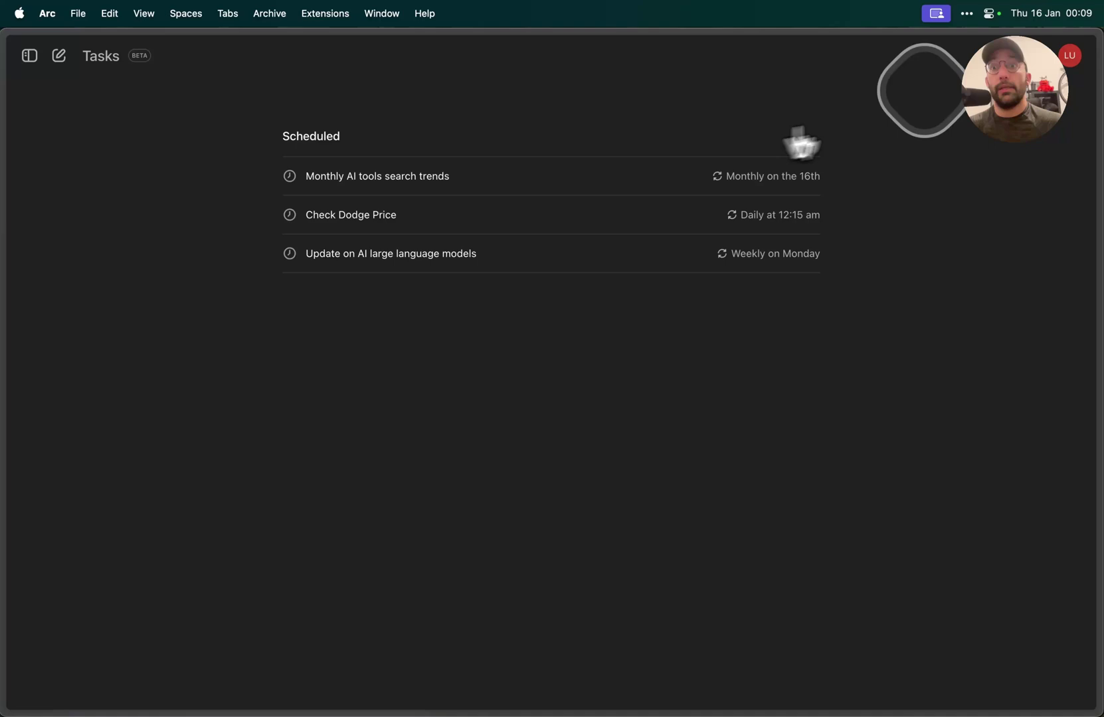
pyautogui.click(372, 215)
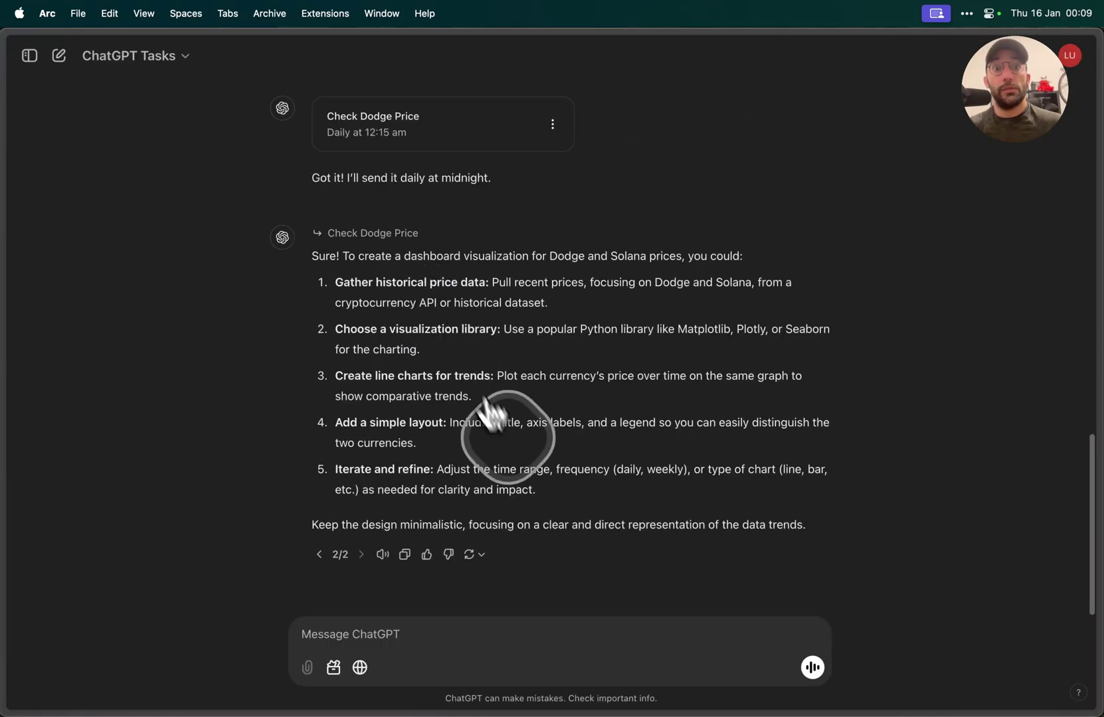
pyautogui.scroll(10, 516, 432)
pyautogui.scroll(-15, 515, 455)
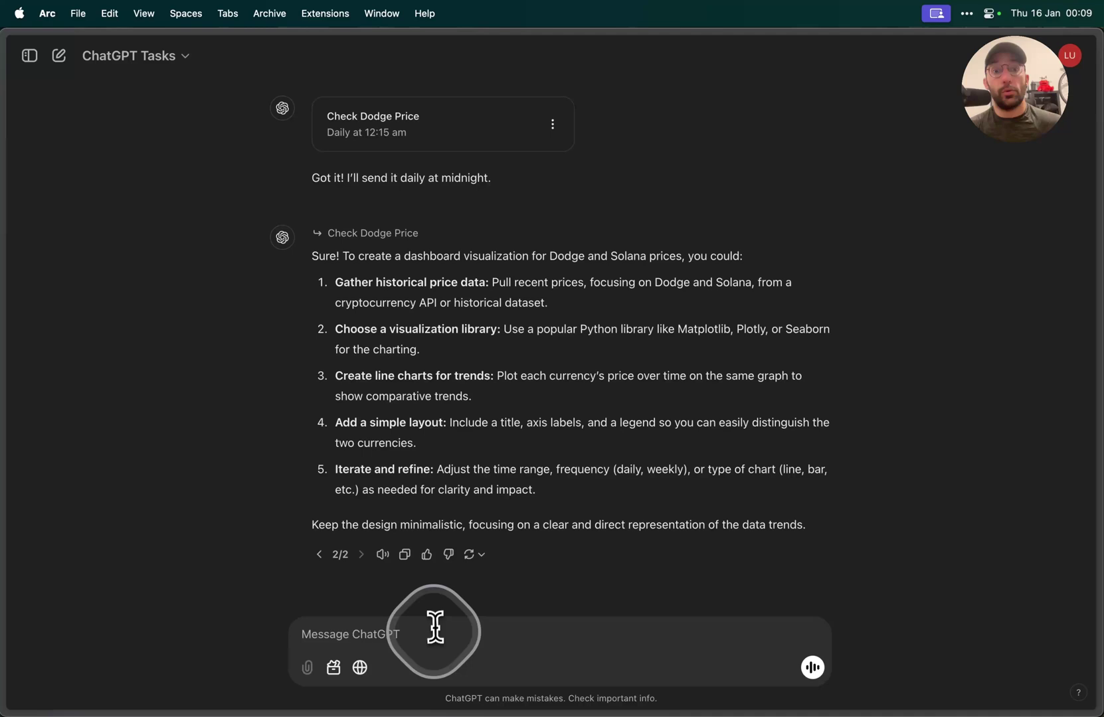
pyautogui.click(178, 57)
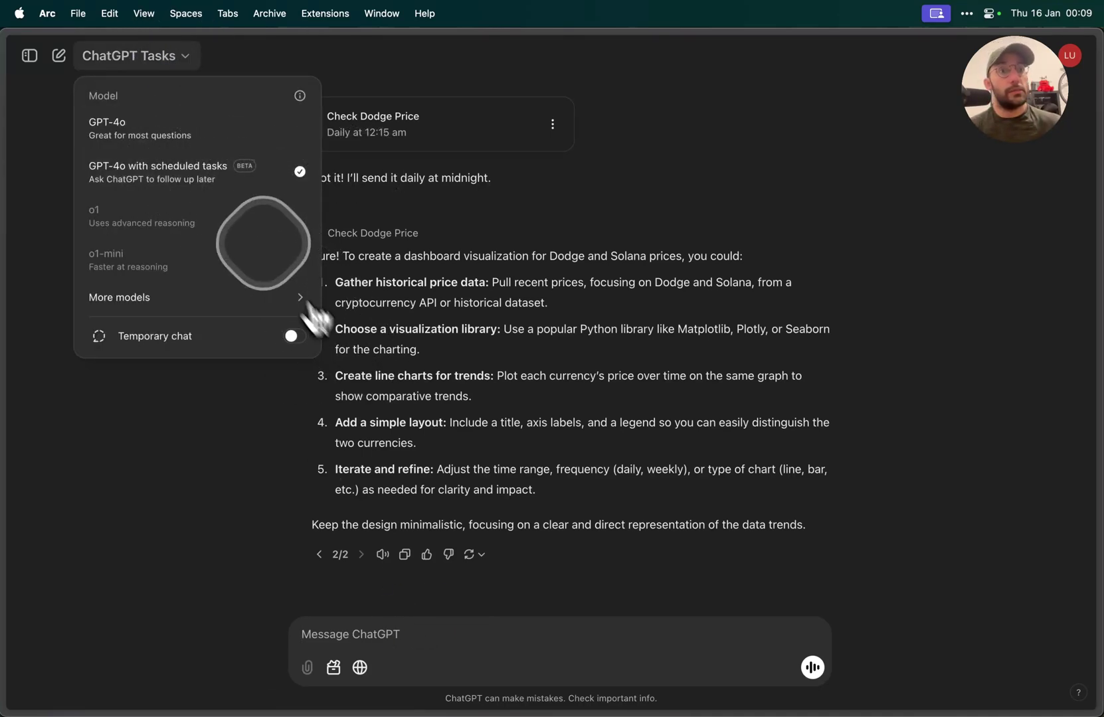
pyautogui.click(329, 428)
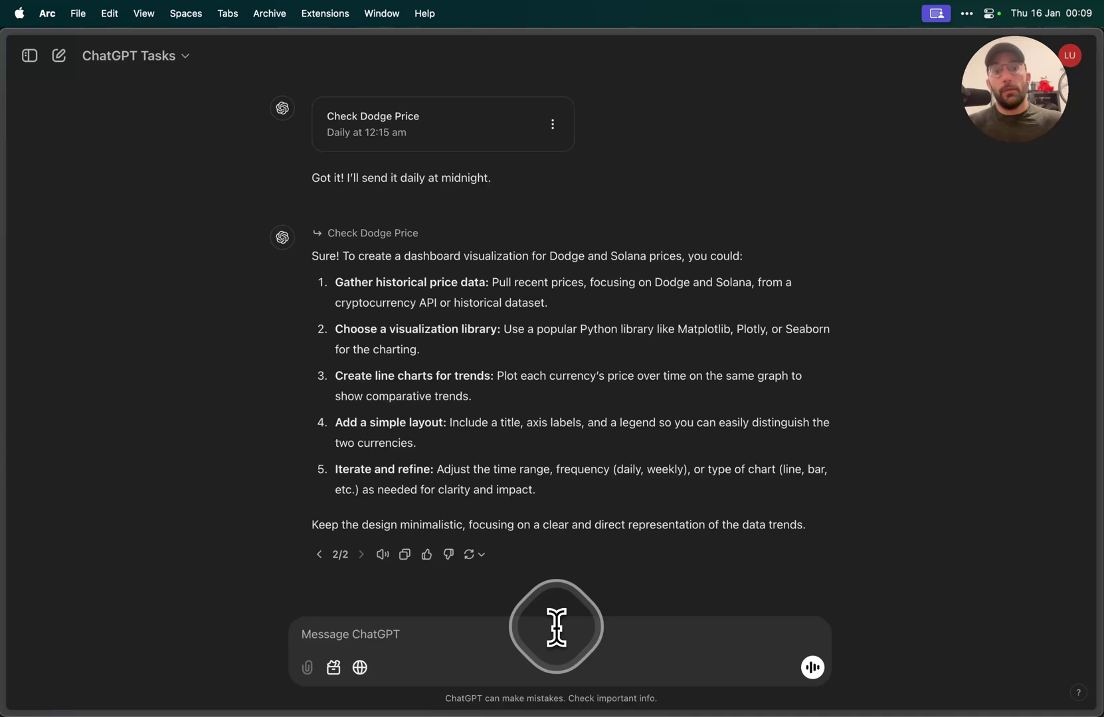
# Step: Ask ChatGPT to create a daily 9 am task checking Hacker News for LLM news
pyautogui.write('Create a task for checking hacker news for the recent news about LLM technology.')
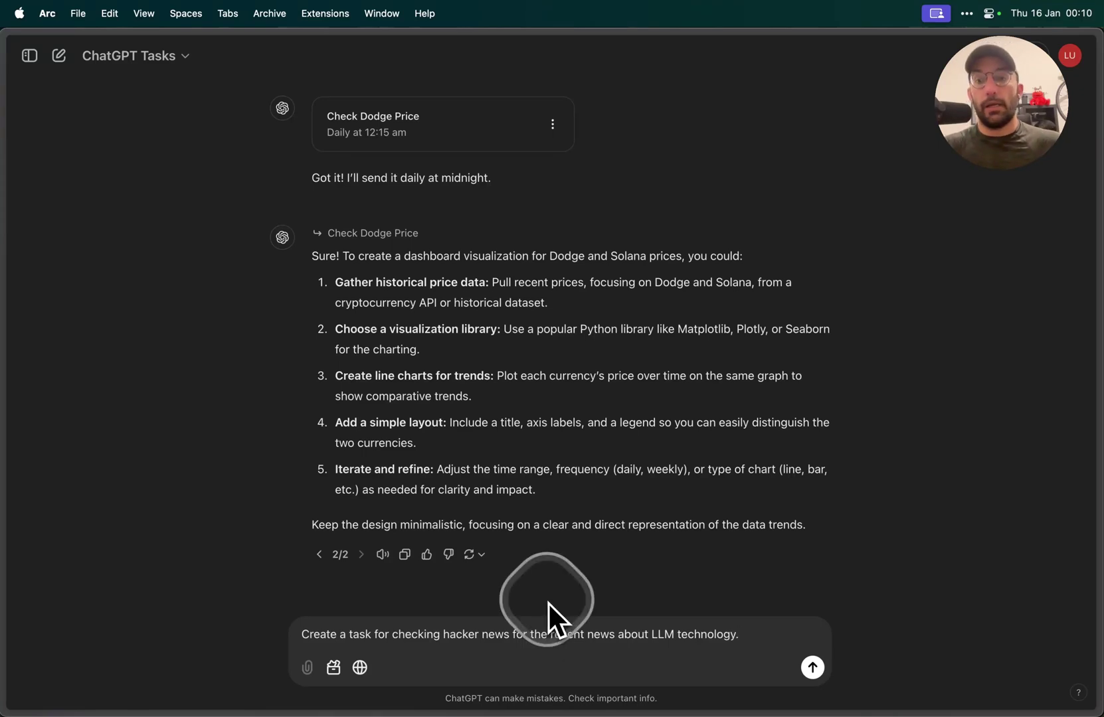
pyautogui.press('Return')
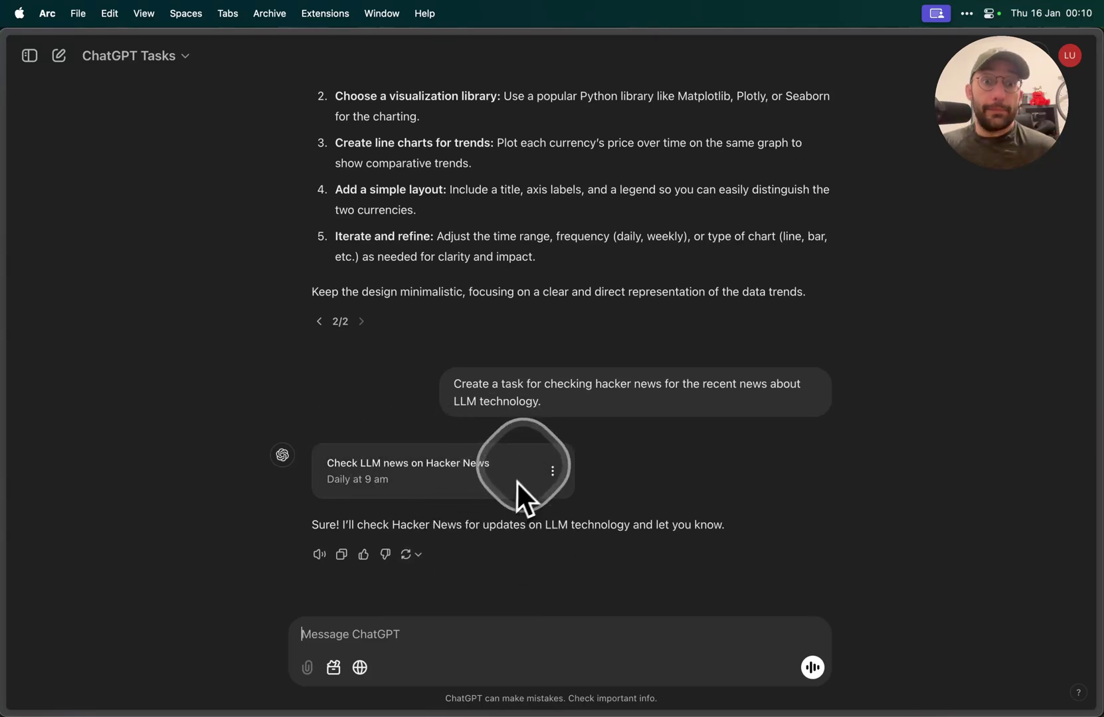
# Step: Open the Hacker News task's editor and review its name, instructions and Daily frequency
pyautogui.click(552, 471)
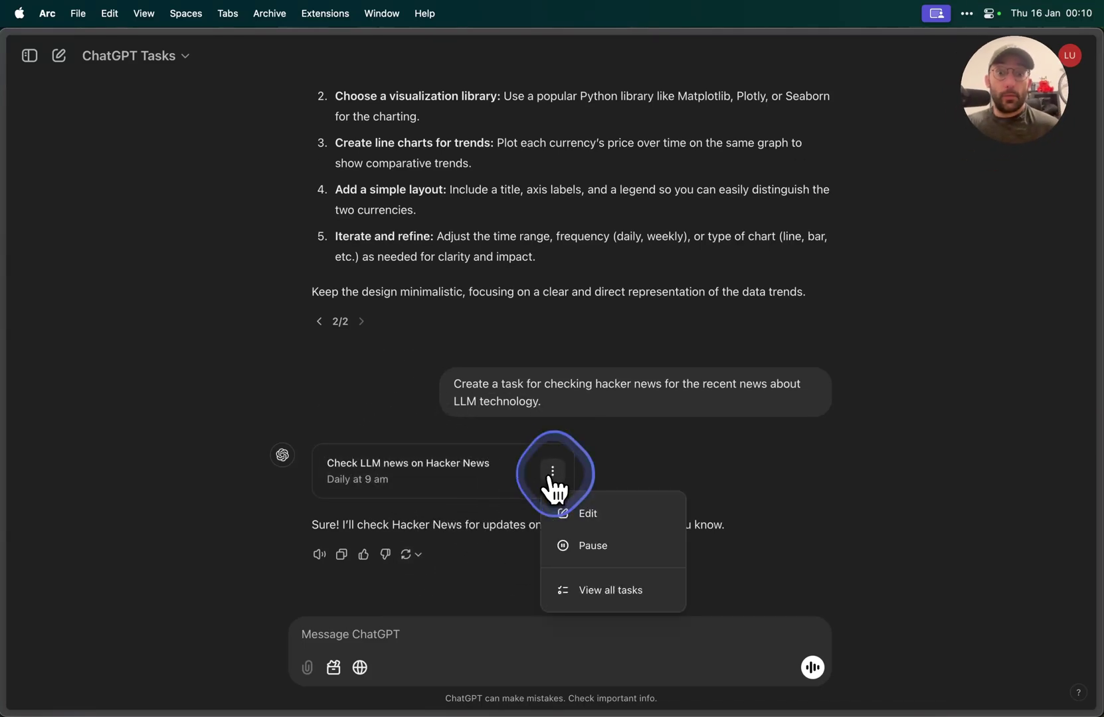
pyautogui.click(586, 514)
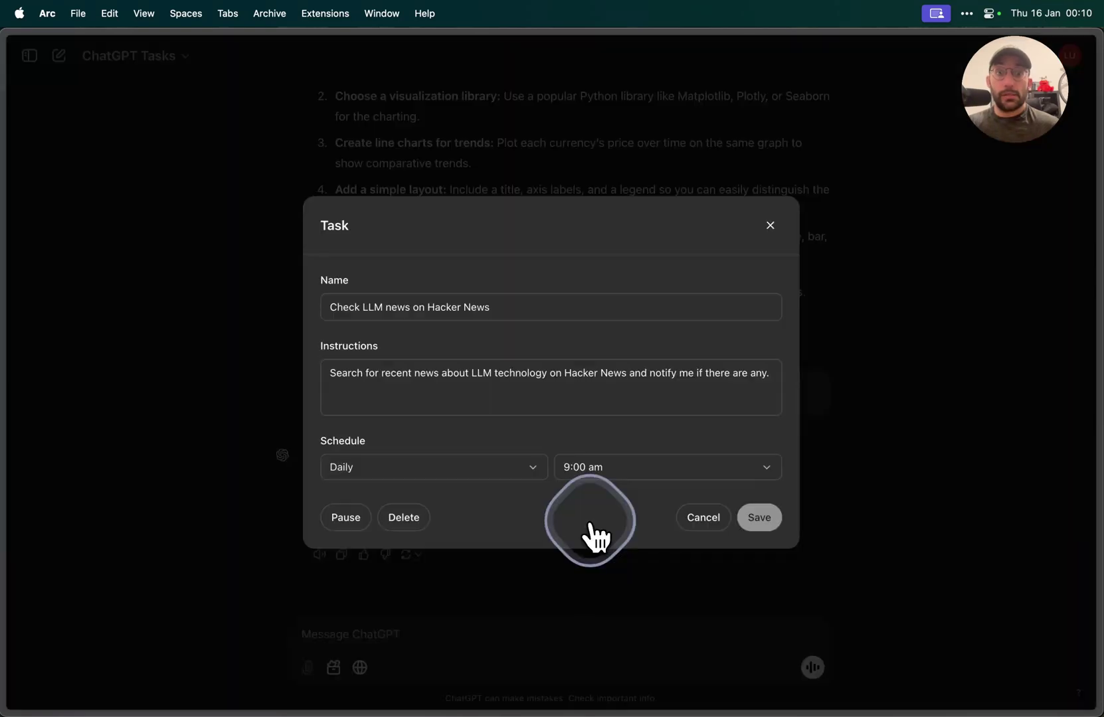
pyautogui.click(534, 315)
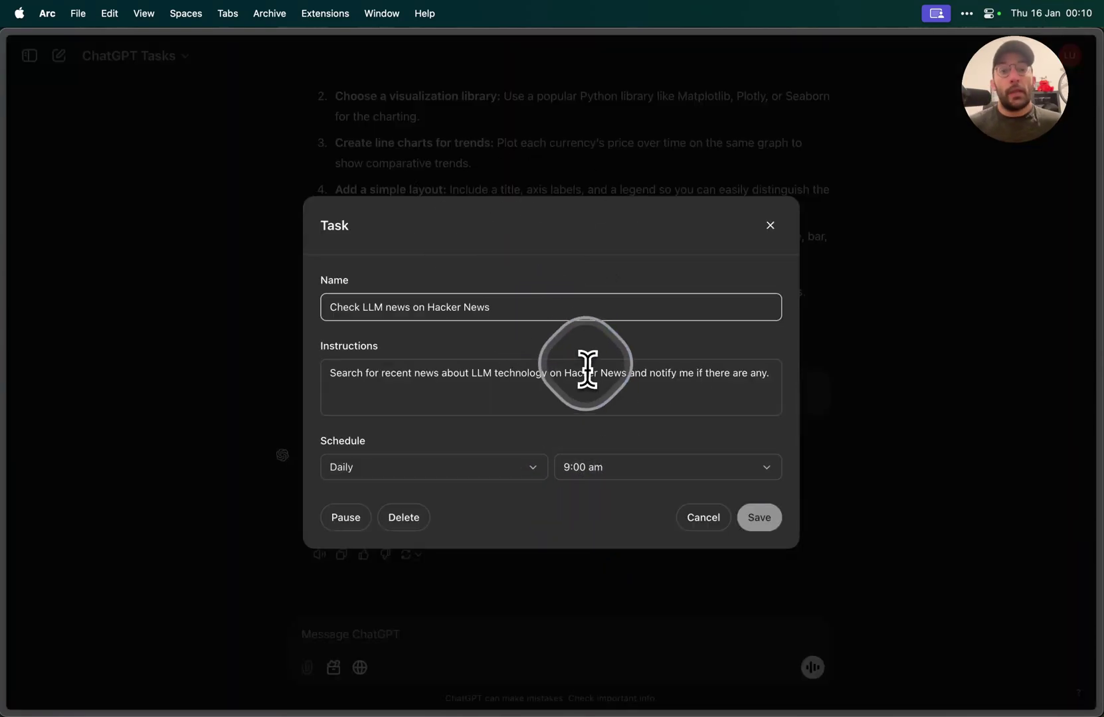
pyautogui.tripleClick(554, 383)
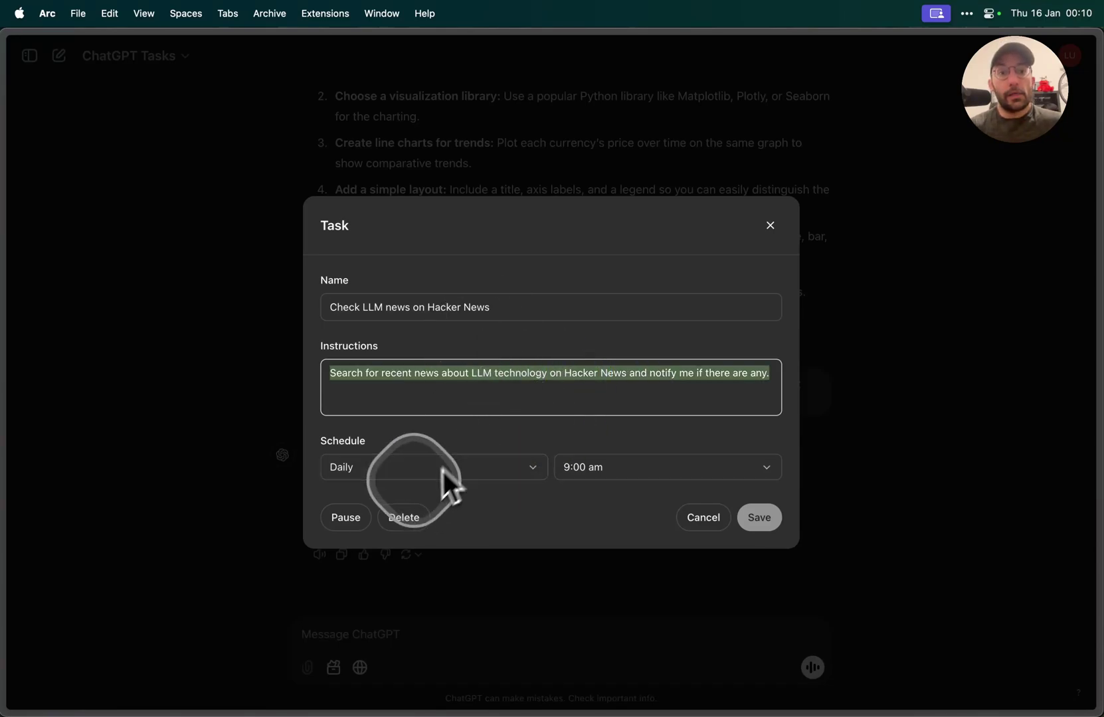
pyautogui.click(477, 483)
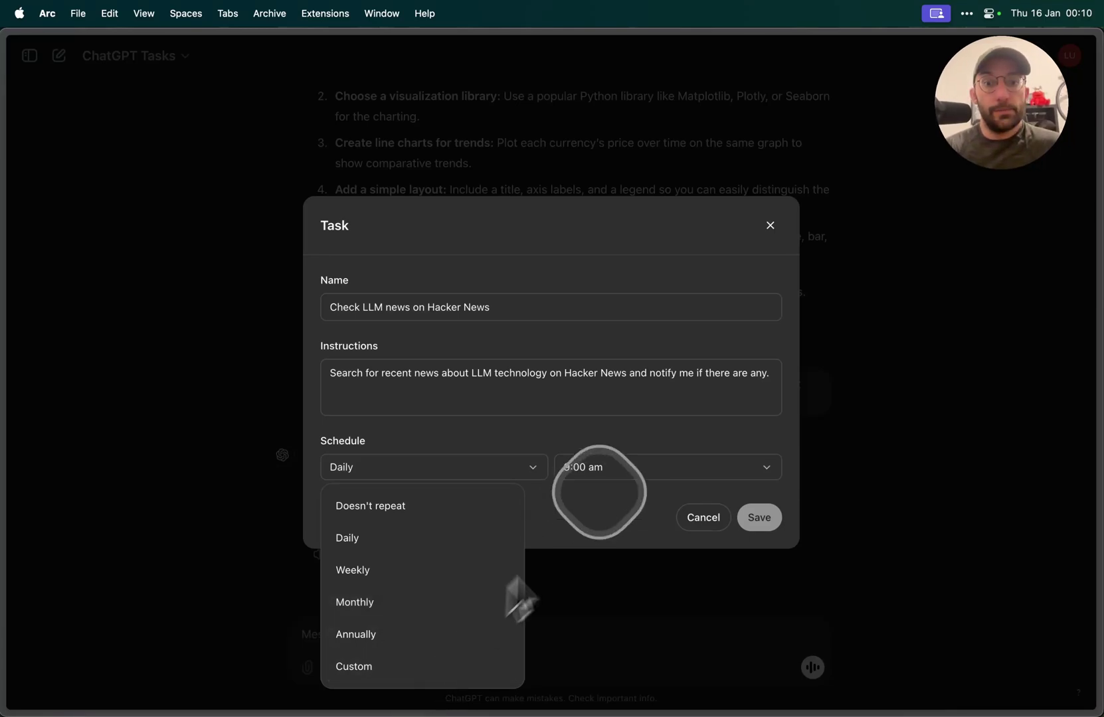
pyautogui.click(500, 428)
# Step: Scroll through the task's run-time options, leaving the time unchanged
pyautogui.click(627, 466)
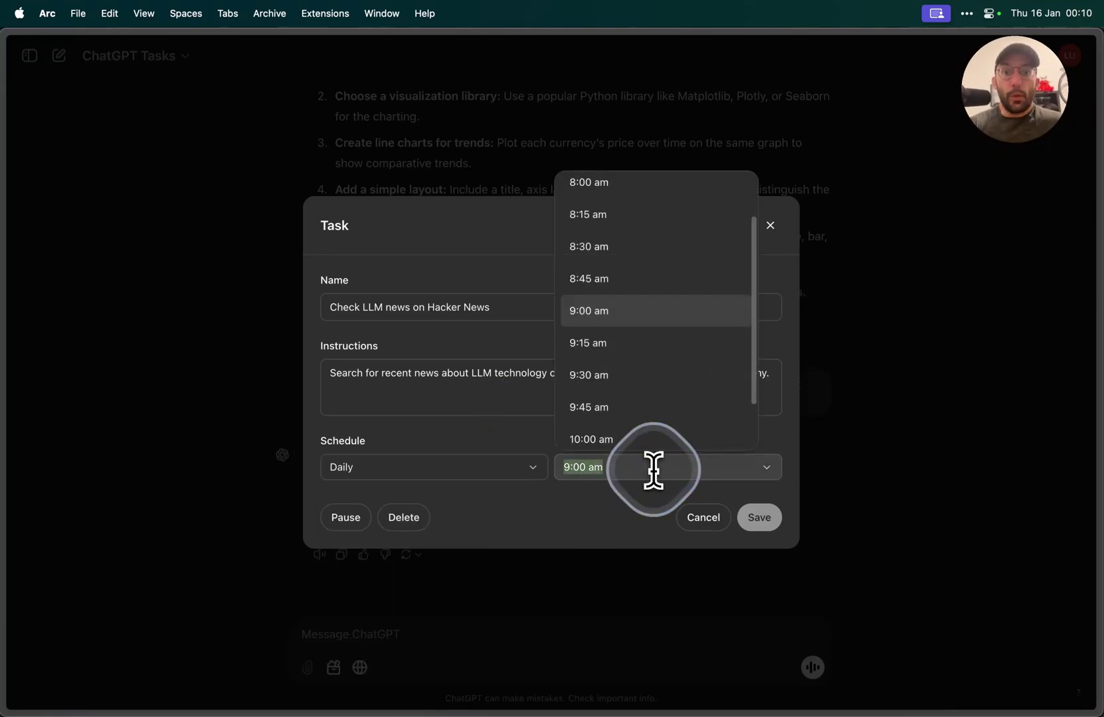
pyautogui.scroll(-10, 635, 316)
pyautogui.scroll(-2, 680, 399)
pyautogui.scroll(20, 683, 404)
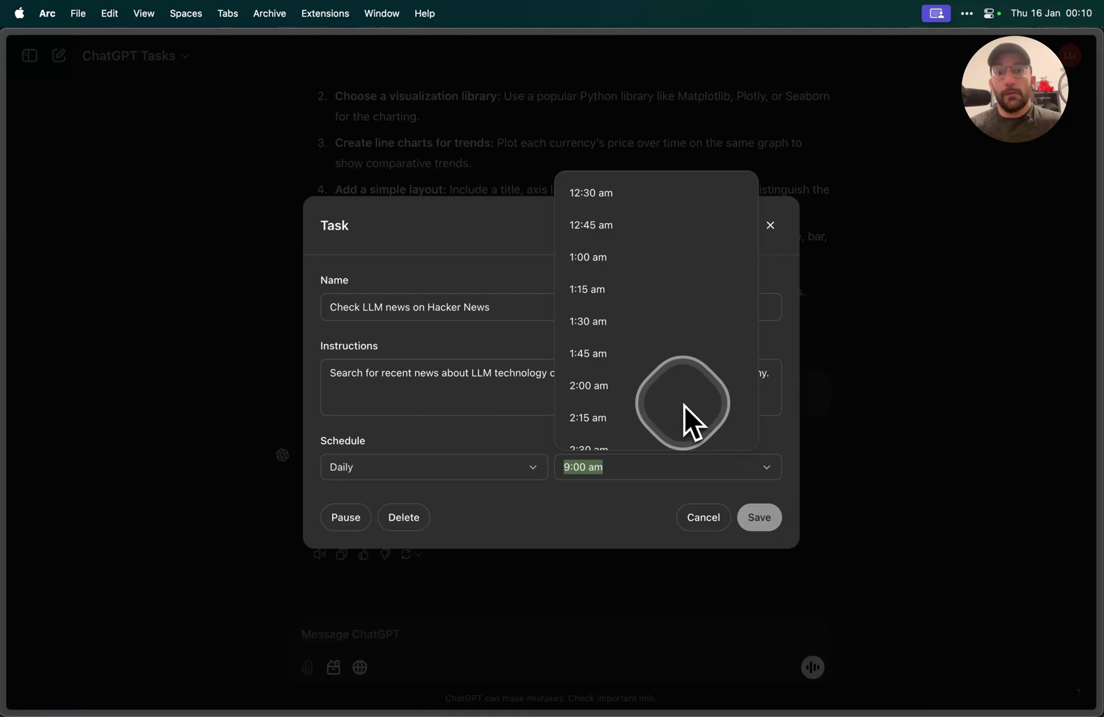
pyautogui.scroll(-2, 683, 404)
pyautogui.scroll(-6, 682, 398)
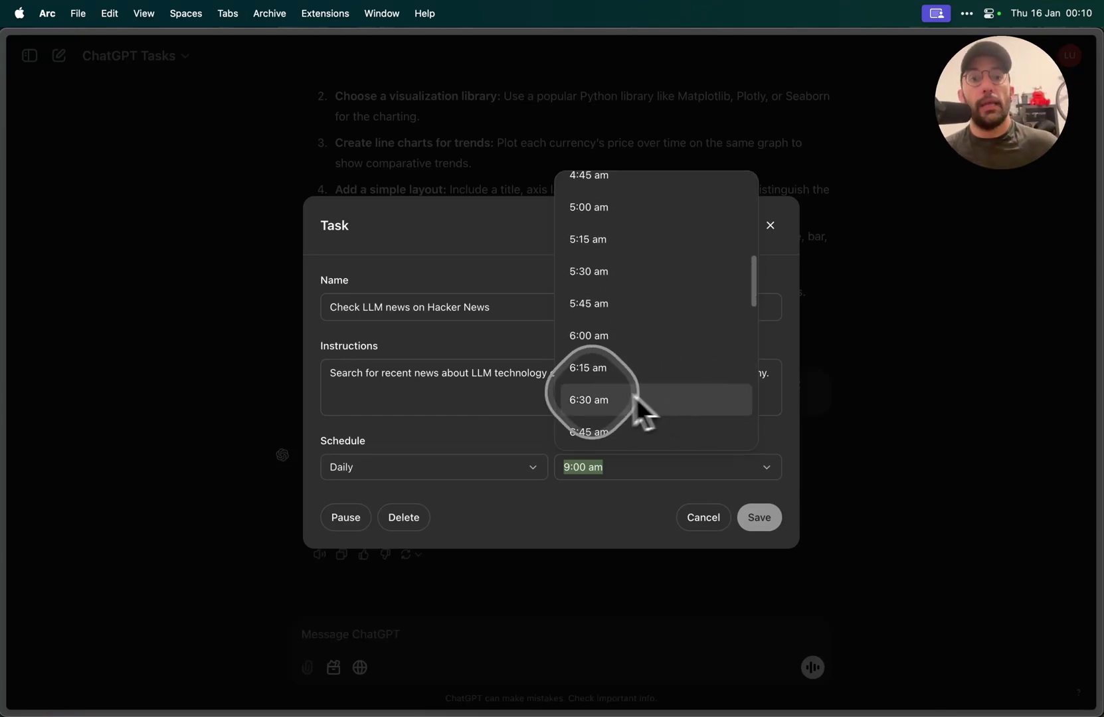
pyautogui.click(469, 376)
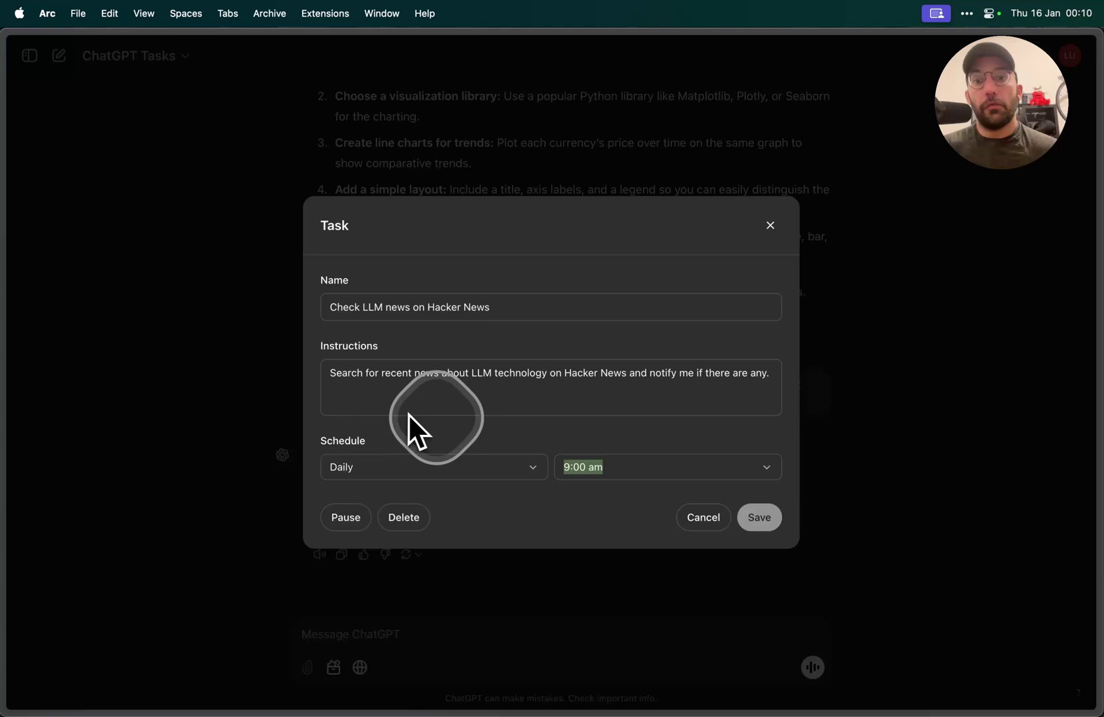
# Step: Set the Hacker News task's run time to 9:15 am and save it
pyautogui.click(755, 524)
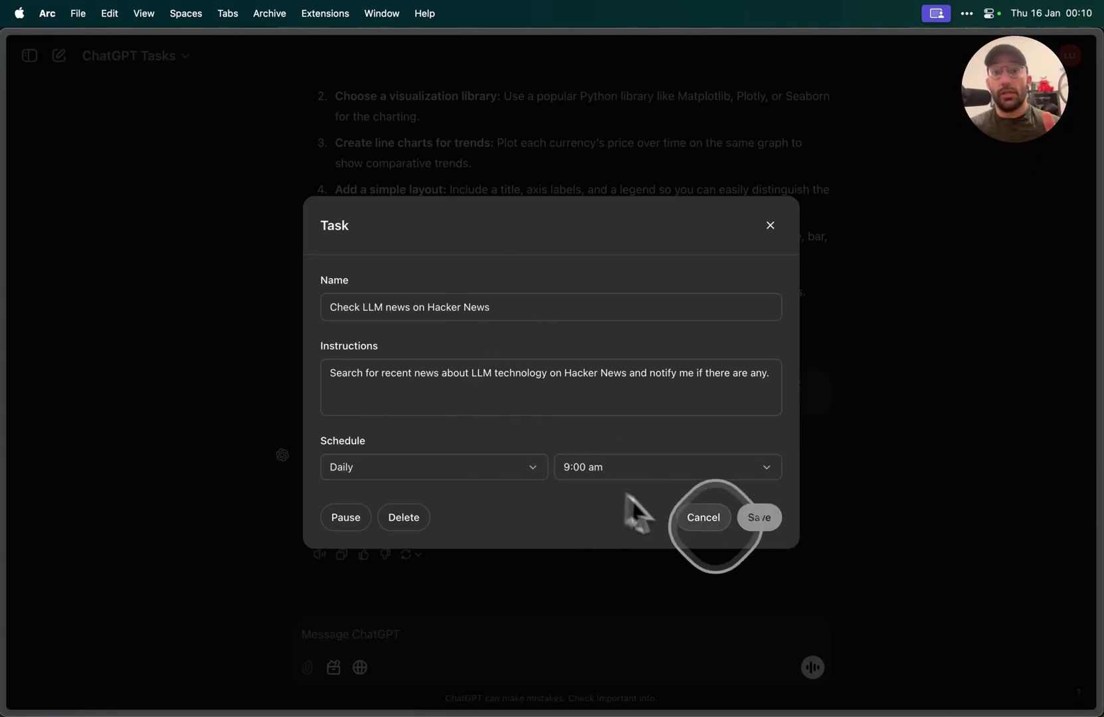
pyautogui.click(615, 468)
pyautogui.click(616, 343)
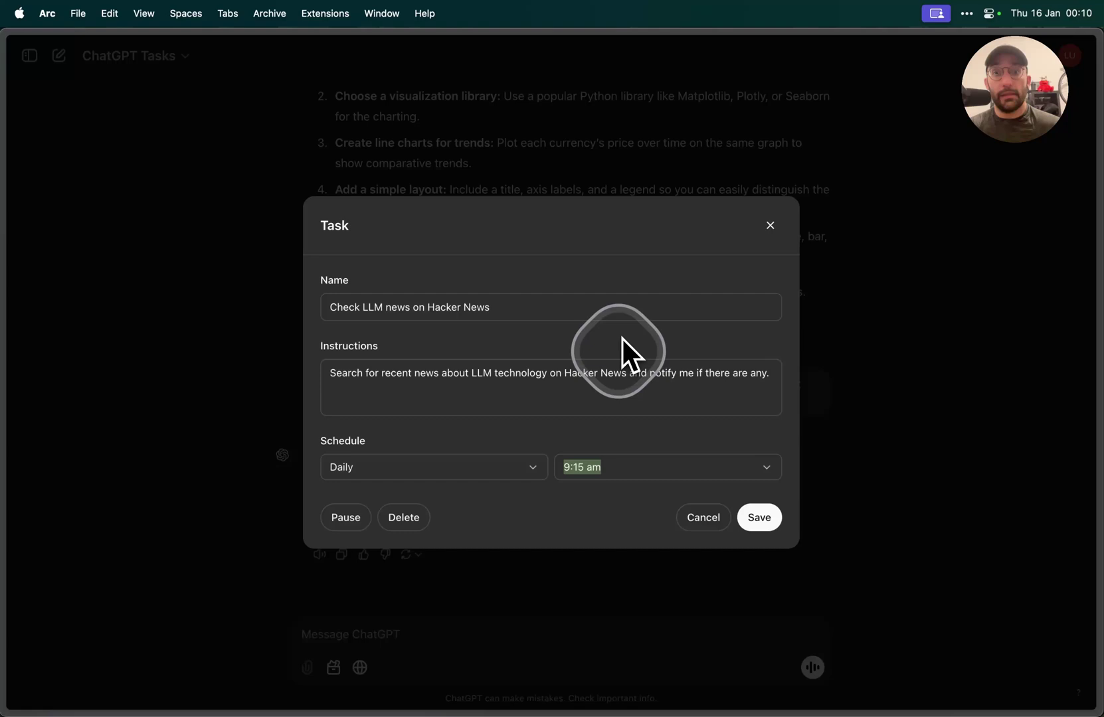
pyautogui.click(760, 518)
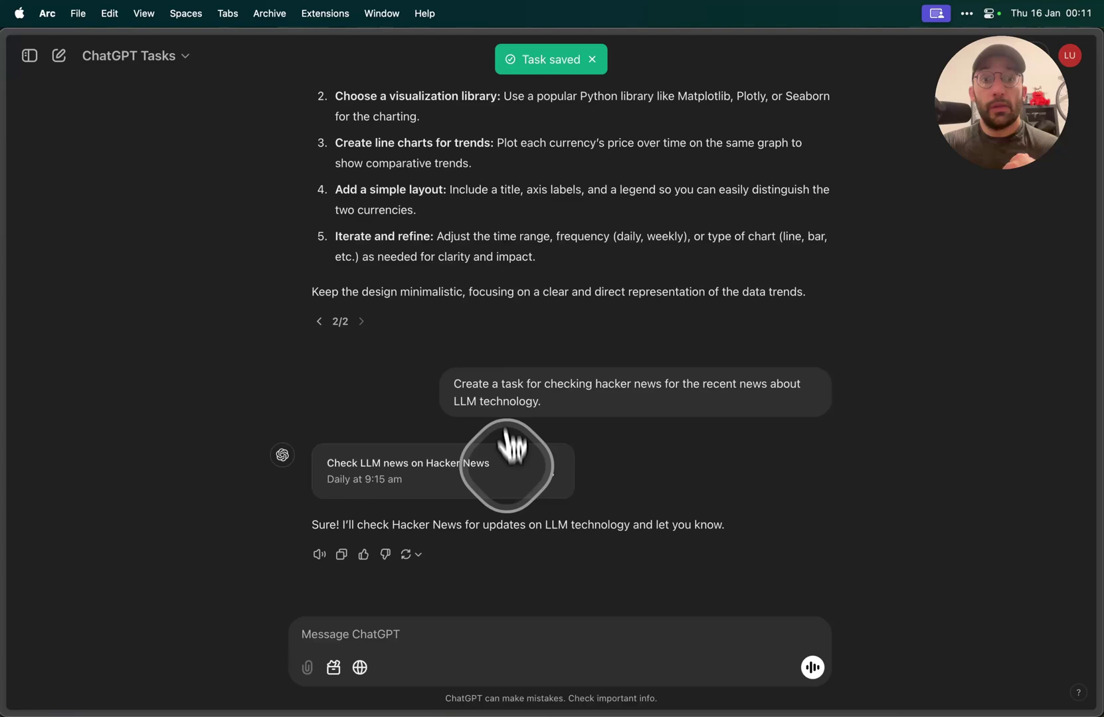
pyautogui.scroll(10, 511, 465)
pyautogui.scroll(10, 513, 468)
pyautogui.scroll(-5, 510, 476)
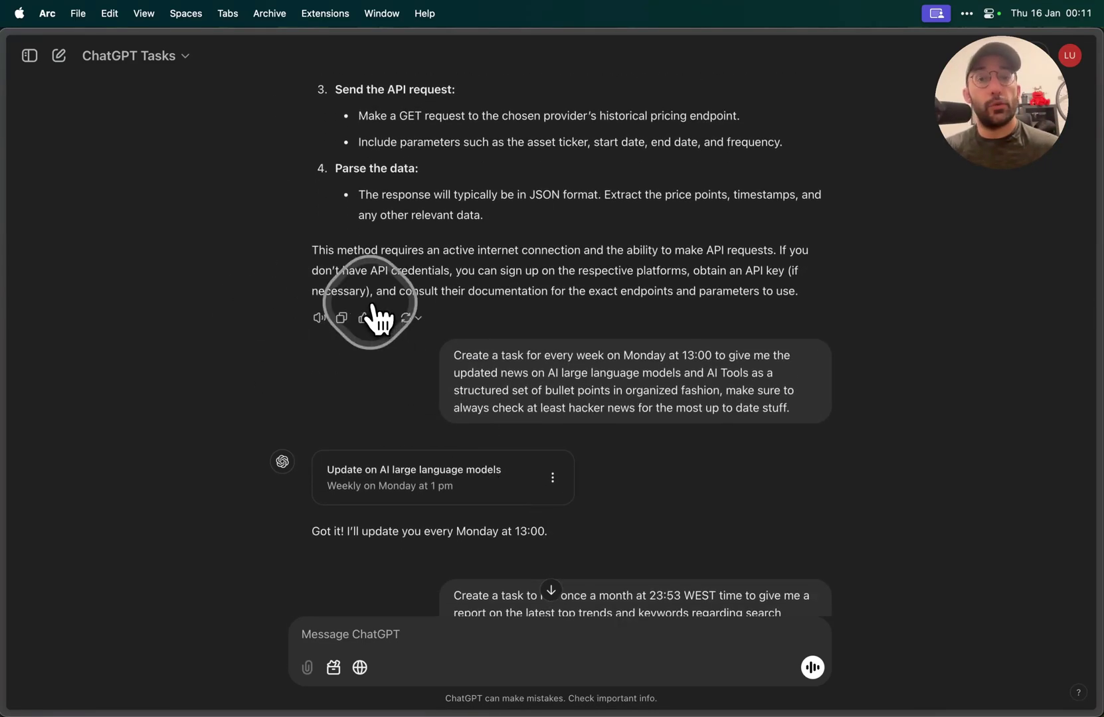
# Step: View the X post announcing ChatGPT Tasks with its daily Apple stock-price example
pyautogui.hotkey('ctrl', 'Tab')
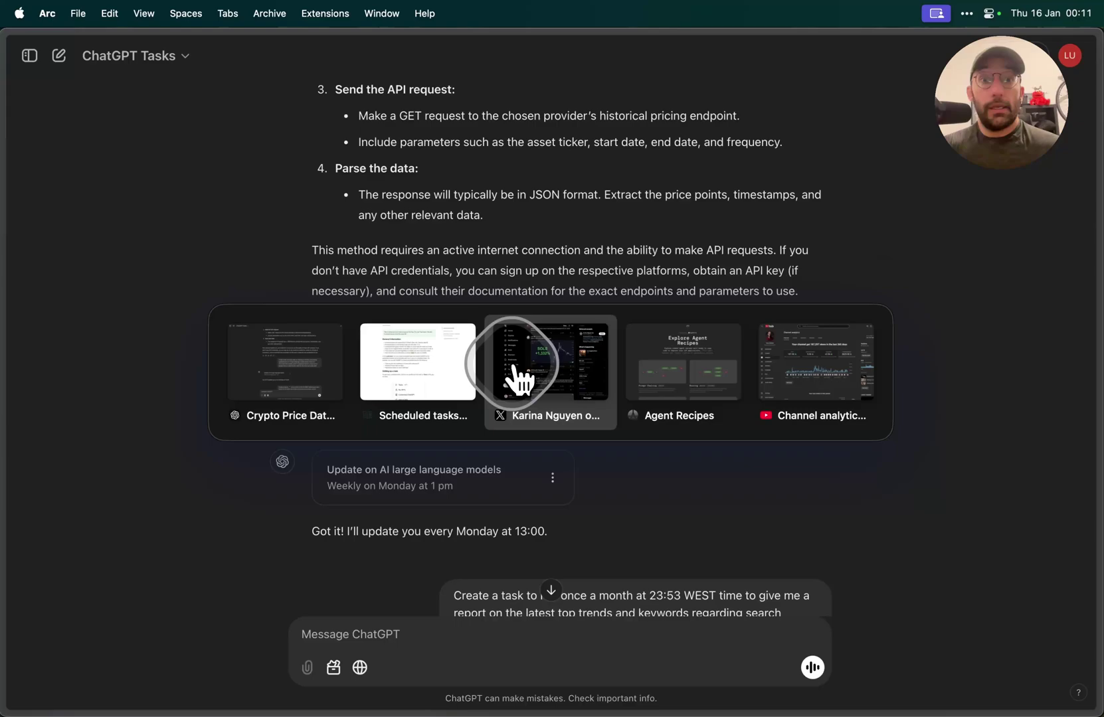
pyautogui.click(520, 378)
pyautogui.scroll(15, 528, 375)
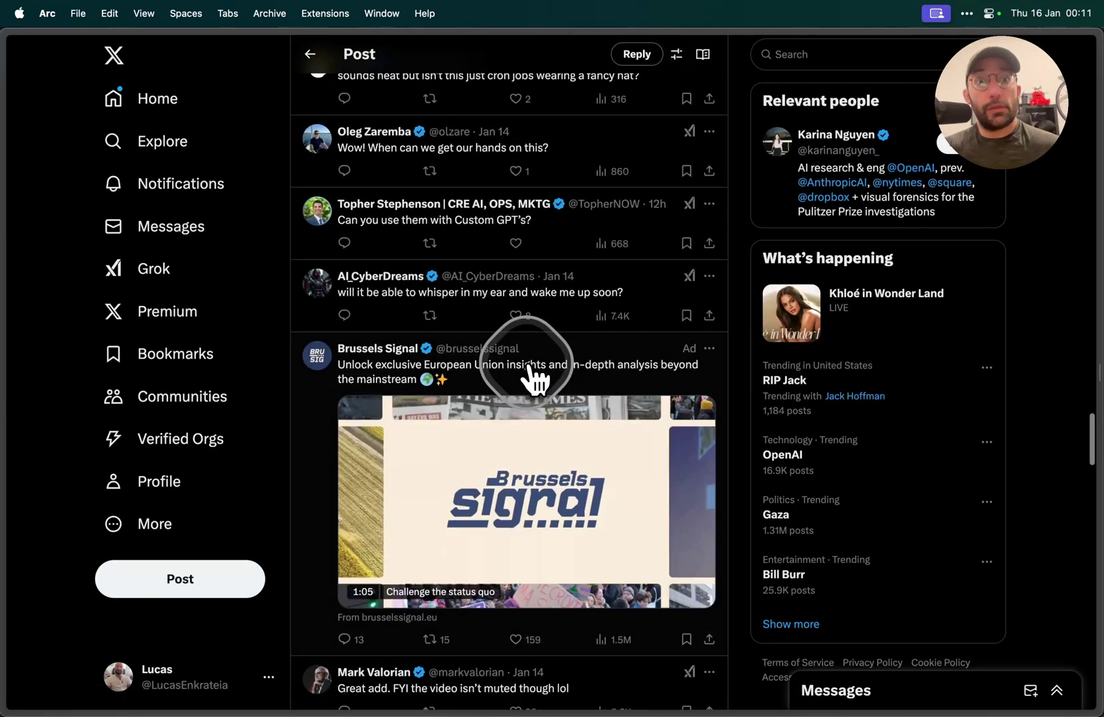
pyautogui.scroll(20, 529, 375)
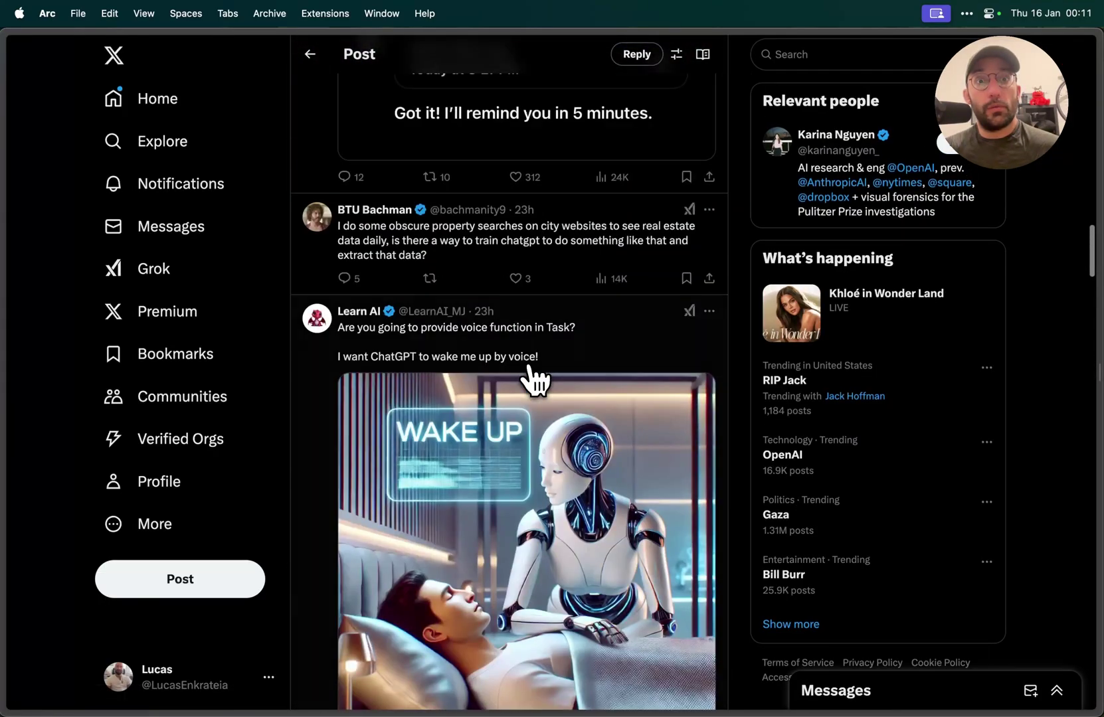
pyautogui.scroll(20, 529, 379)
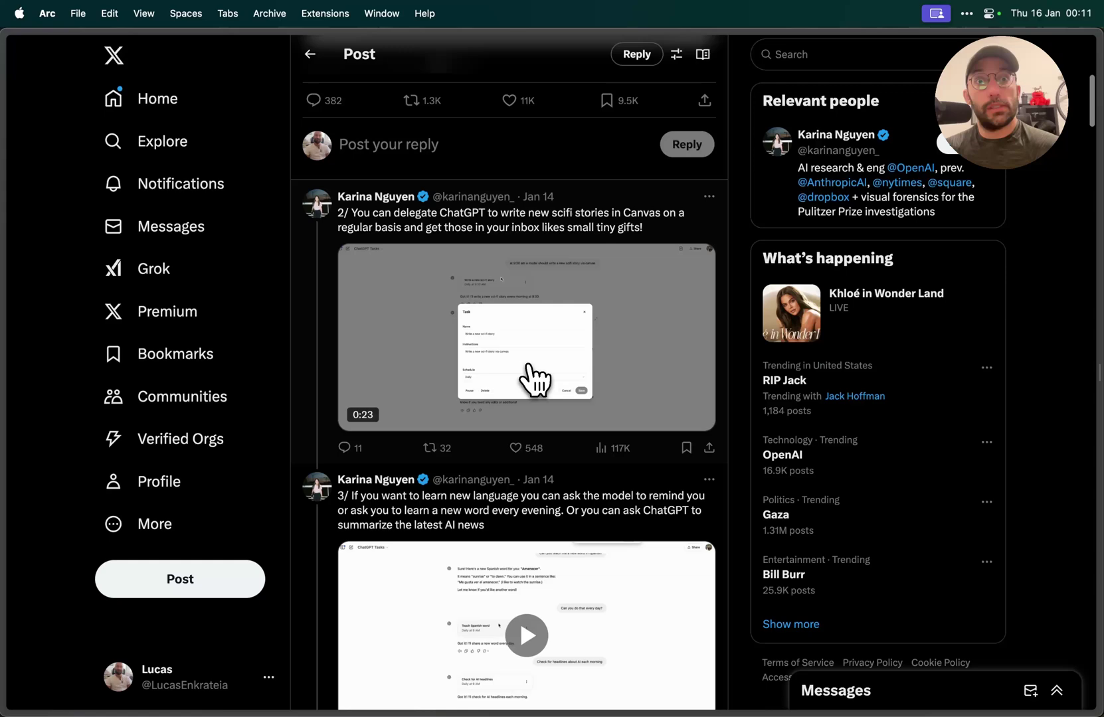
pyautogui.scroll(10, 531, 377)
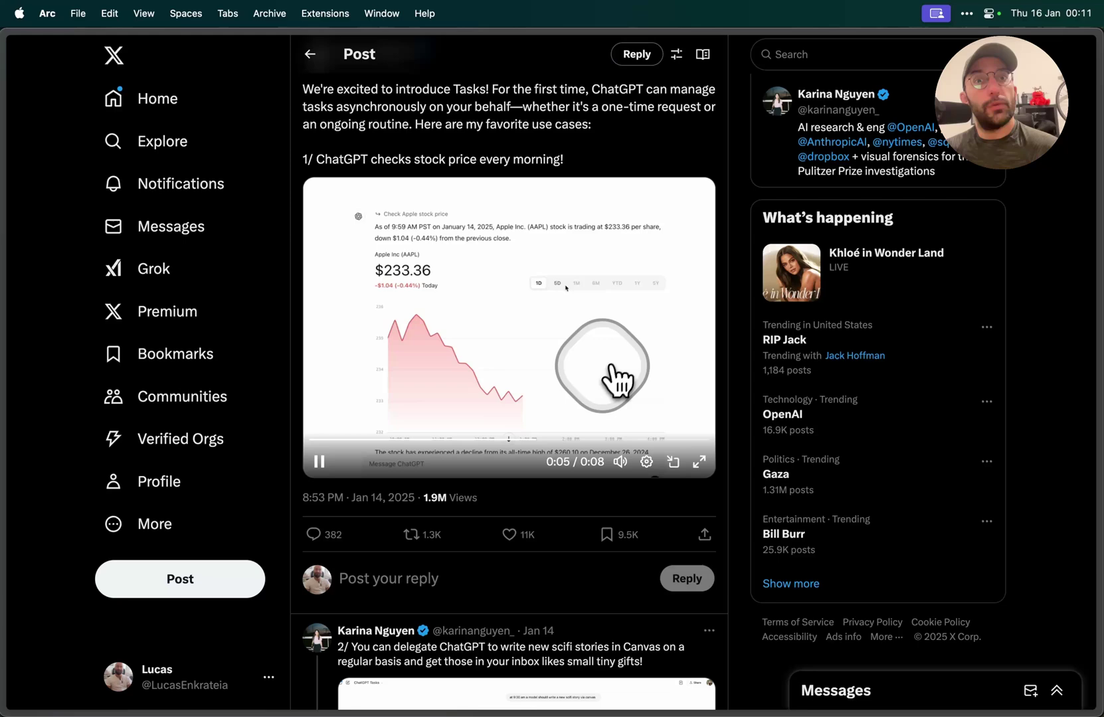
pyautogui.scroll(1, 509, 372)
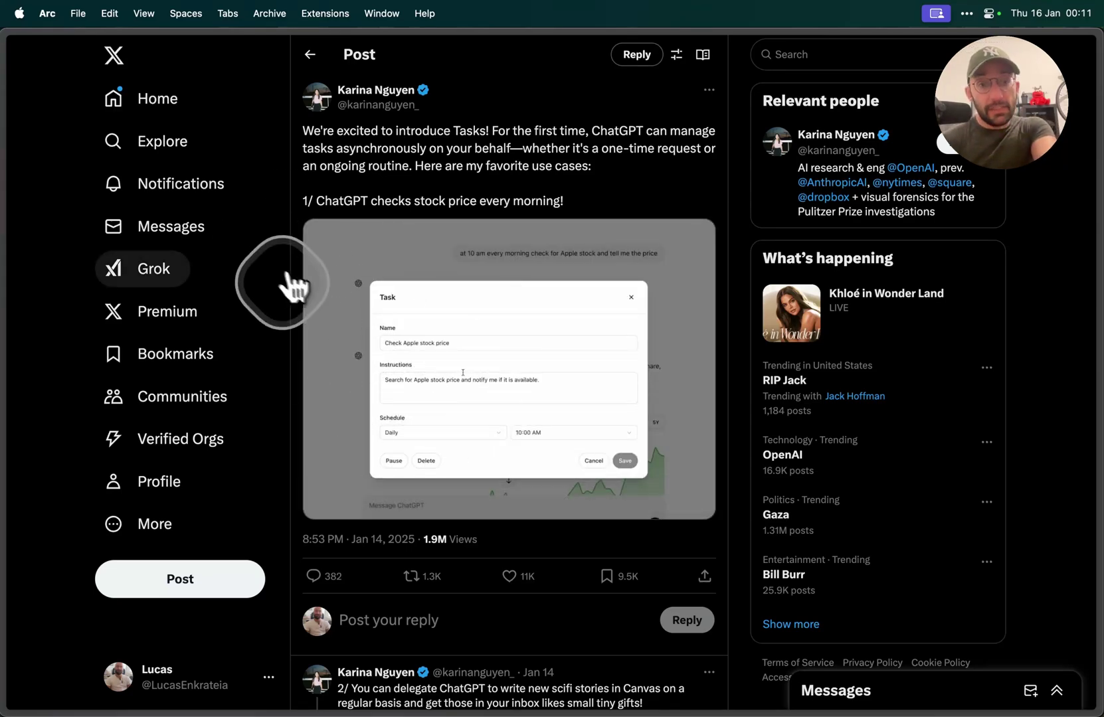
pyautogui.hotkey('ctrl', 'Tab')
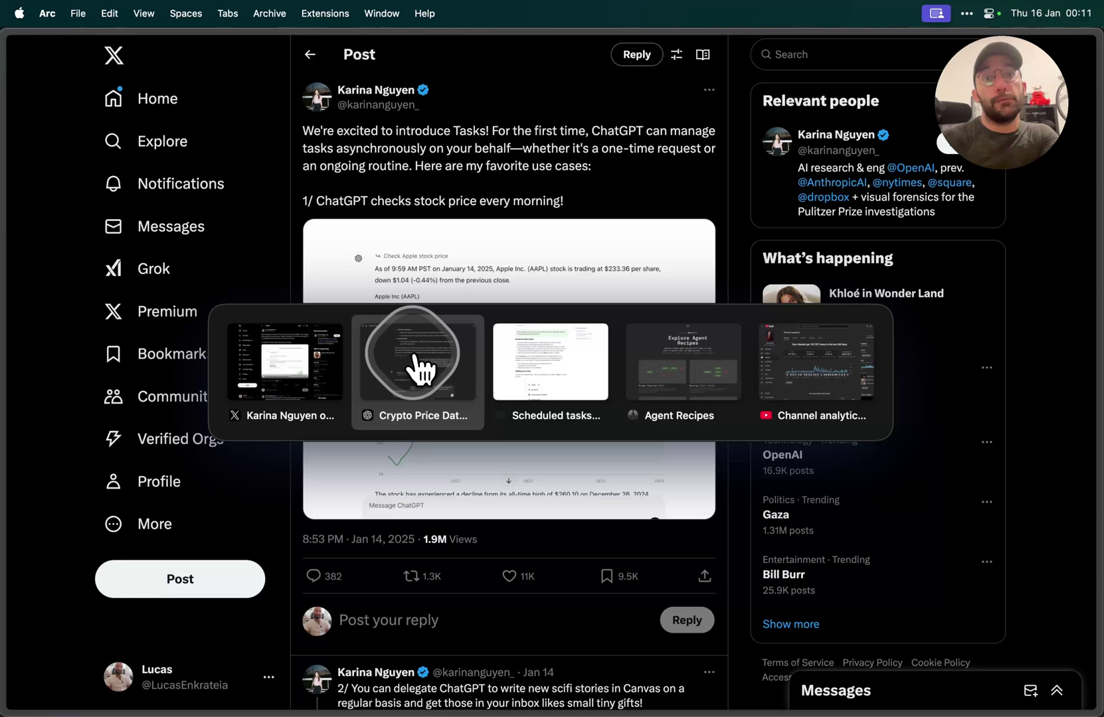
# Step: Drag the floating Apple stock-price video aside and close it
pyautogui.scroll(-15, 364, 324)
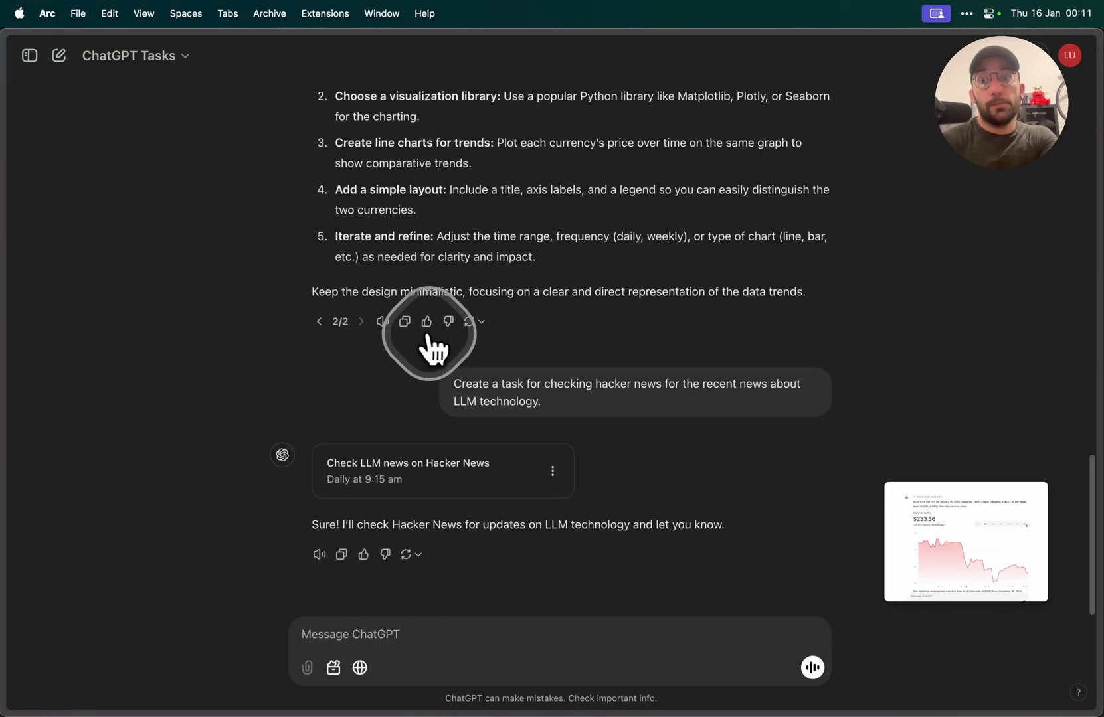
pyautogui.moveTo(953, 551)
pyautogui.moveTo(989, 513); pyautogui.dragTo(764, 437)
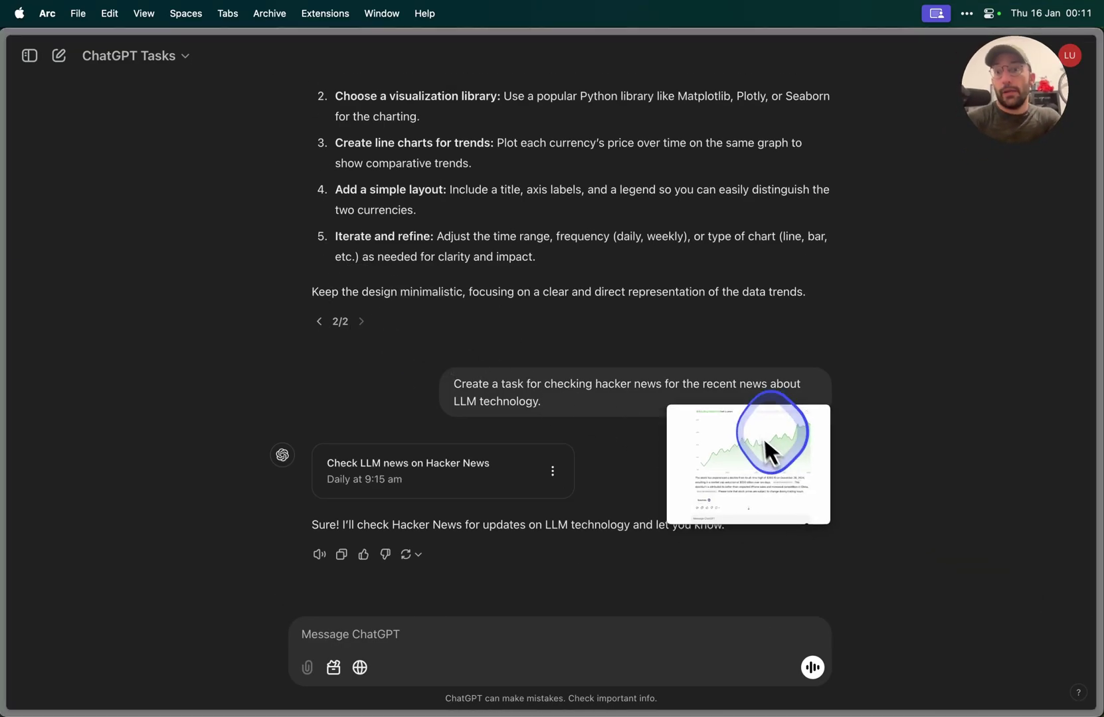
pyautogui.click(815, 417)
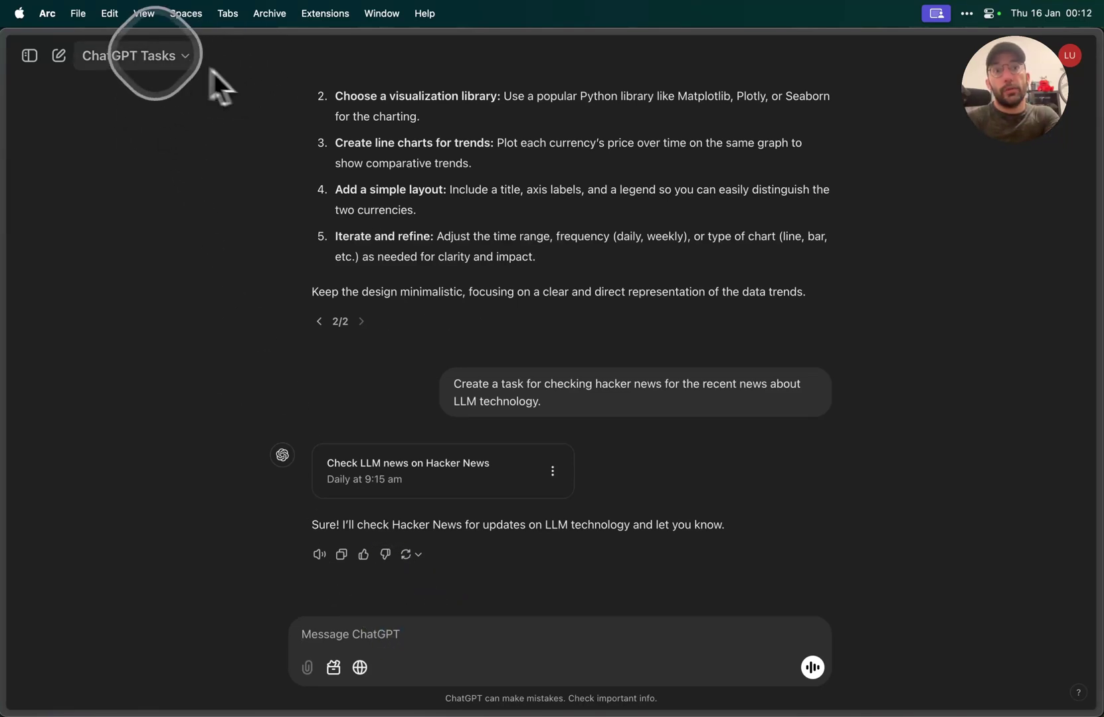
# Step: Type 'Everyday at 00:15 write a report on canvas about the latest trends on', removing a stray letter
pyautogui.click(333, 667)
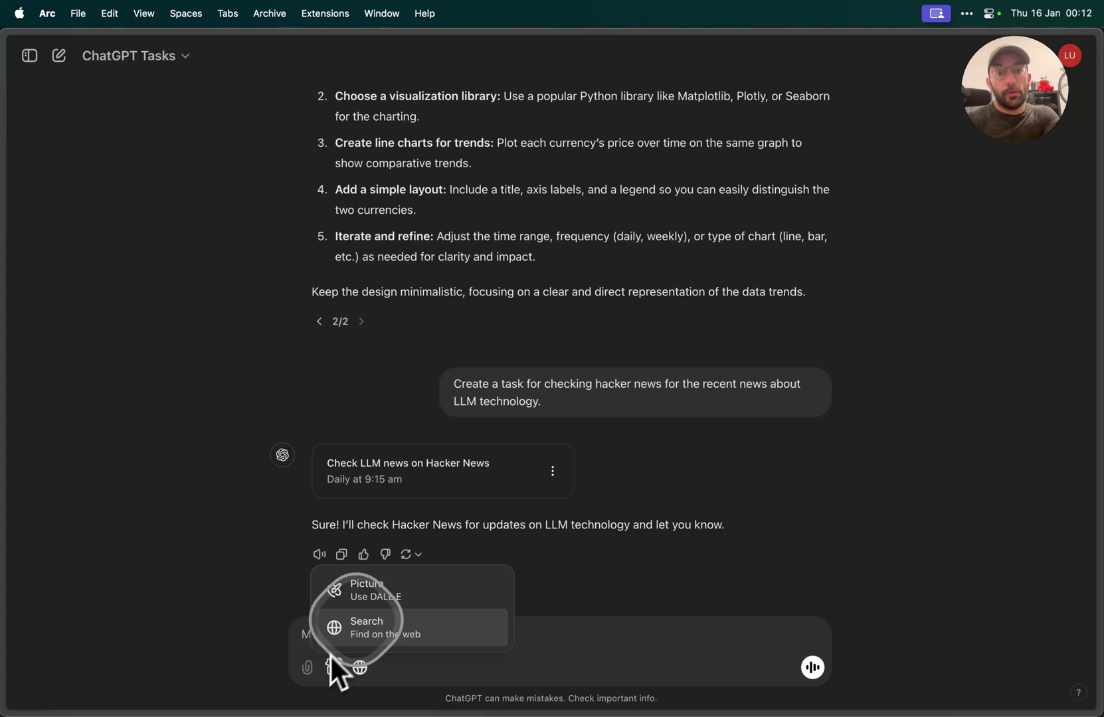
pyautogui.click(479, 633)
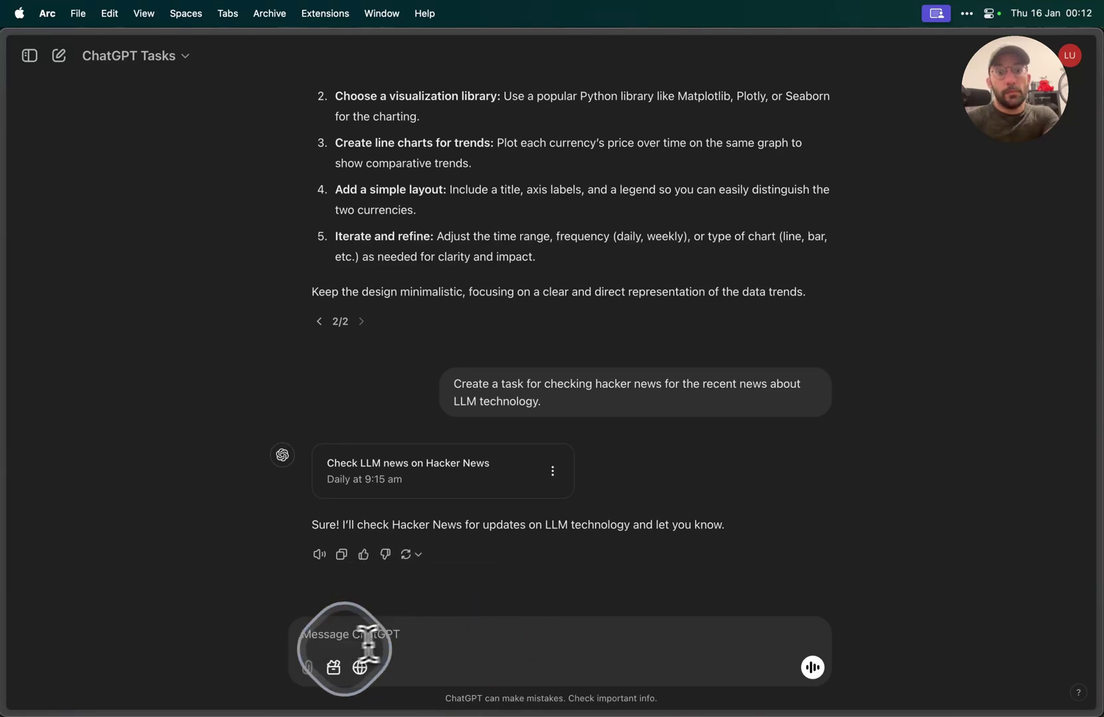
pyautogui.write('Eve')
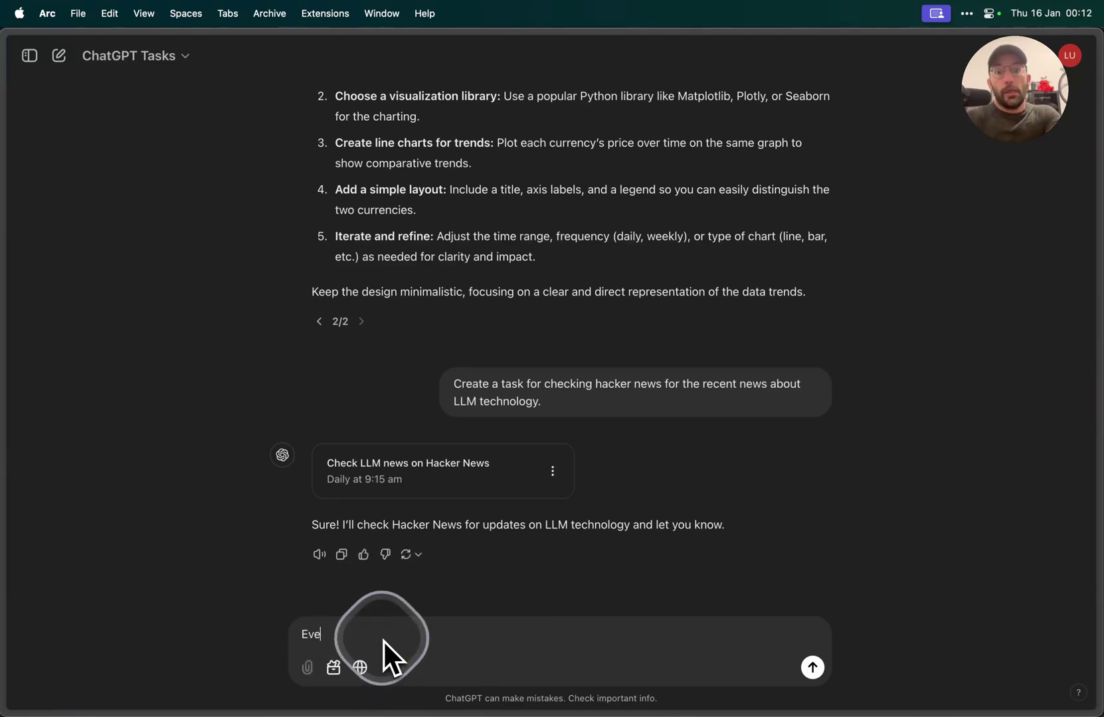
pyautogui.write('ryday at ')
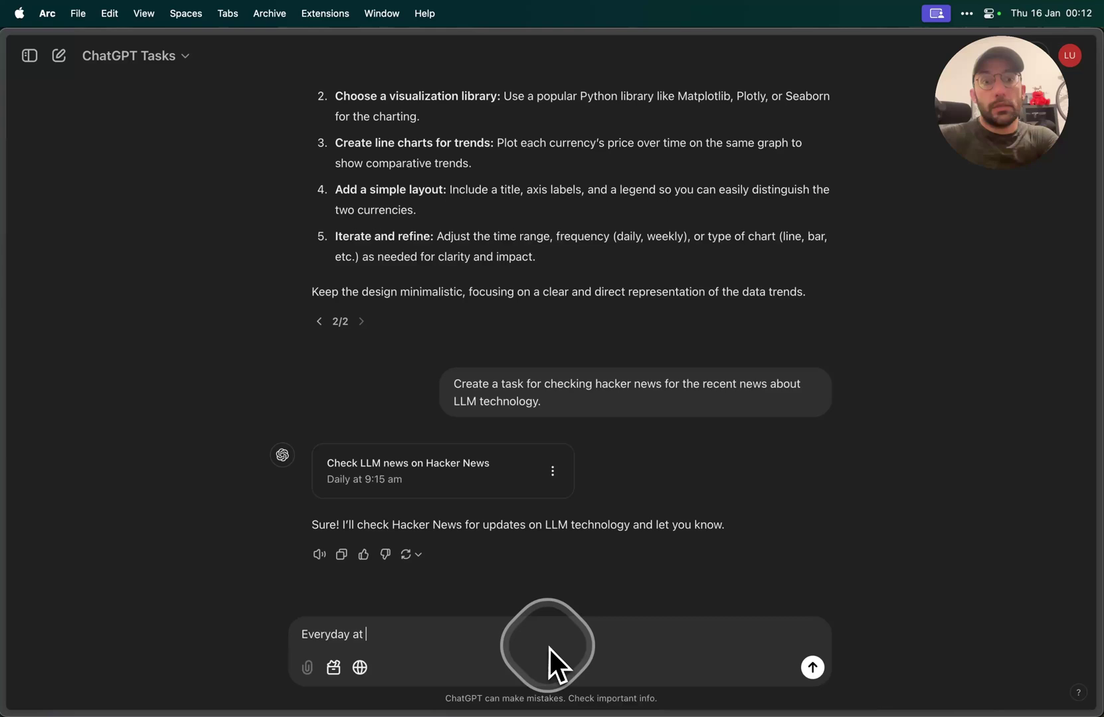
pyautogui.write('00')
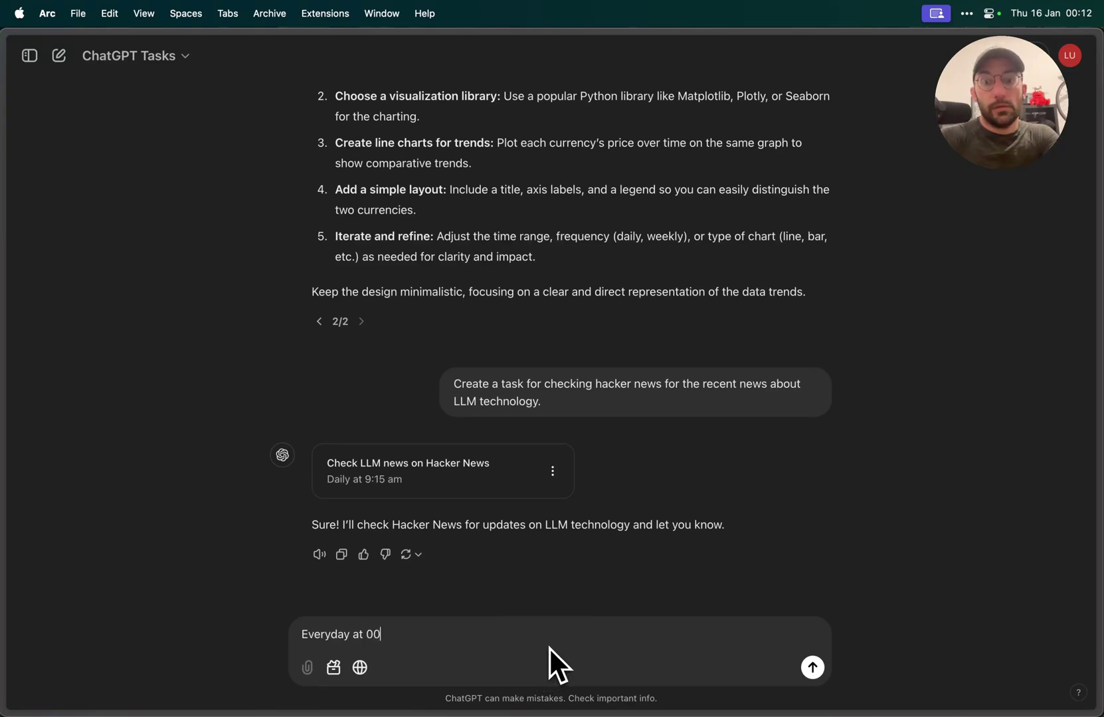
pyautogui.write(':15')
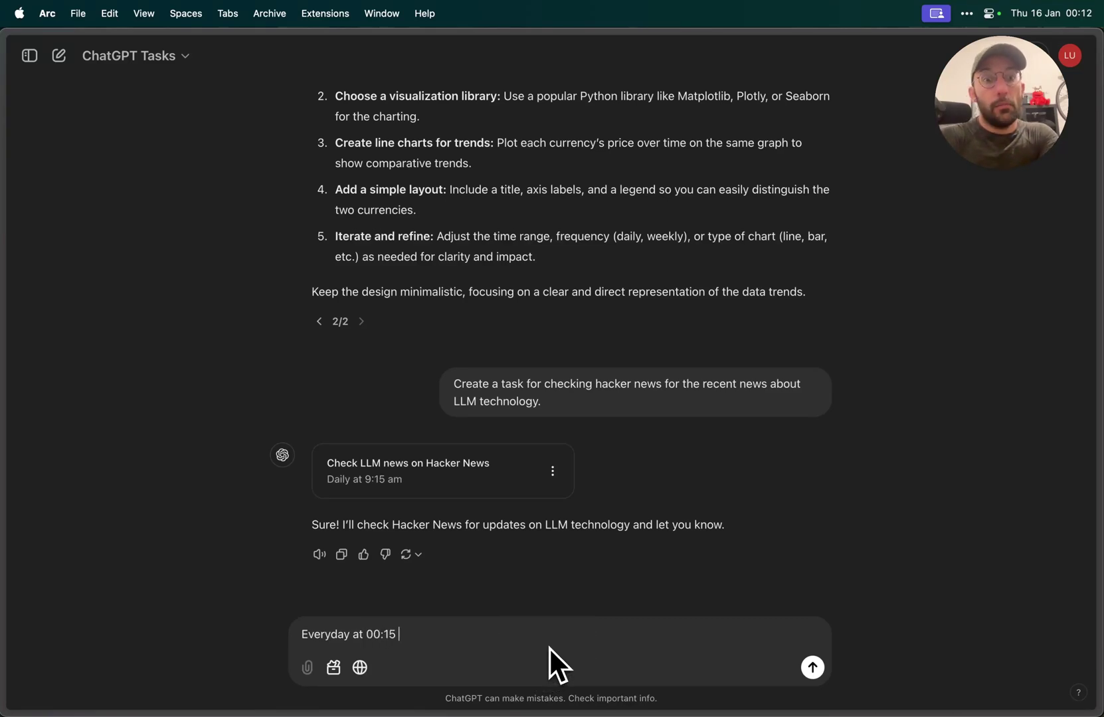
pyautogui.write(' write a report ')
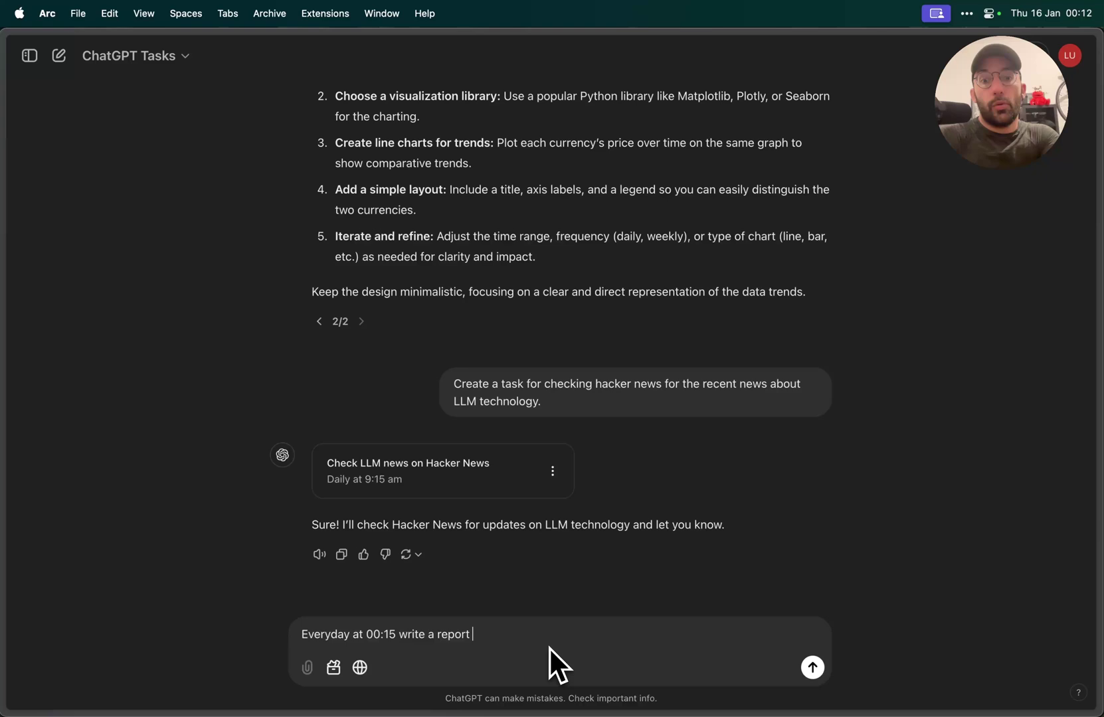
pyautogui.write('on canvas about')
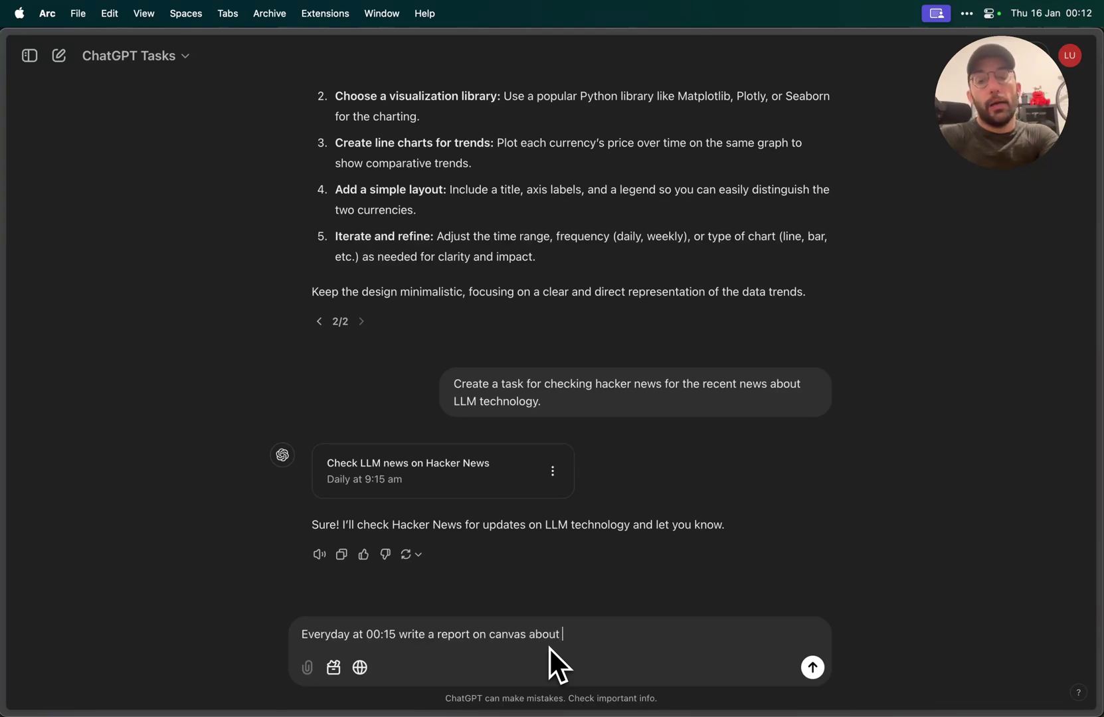
pyautogui.write(' the latest ')
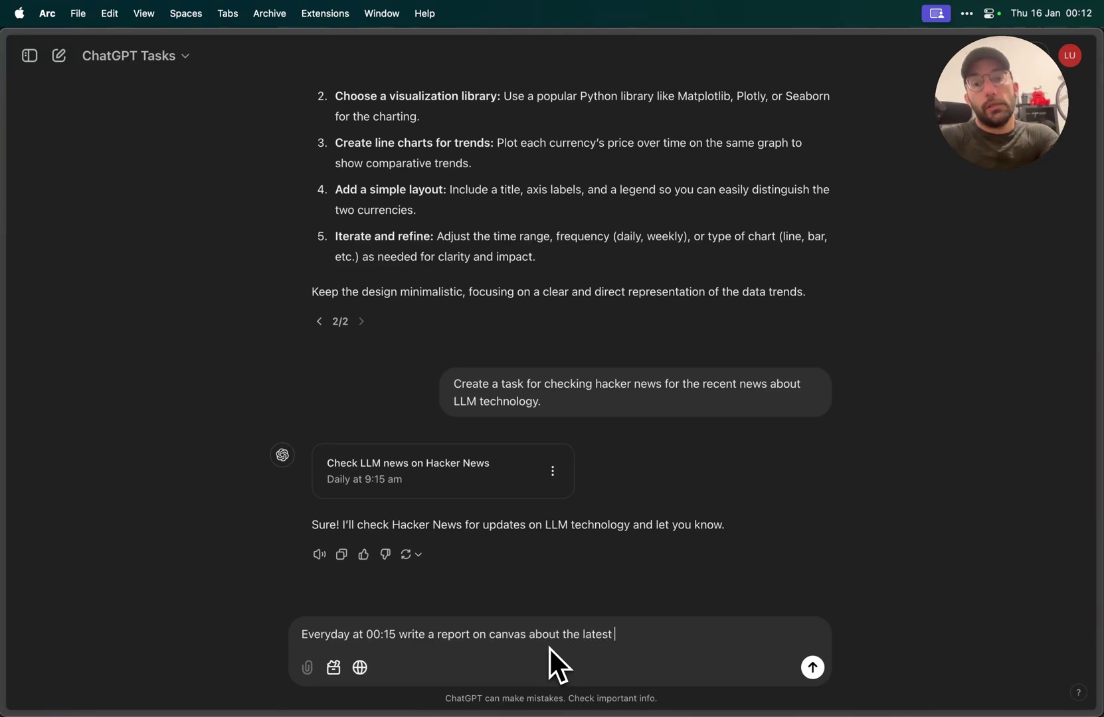
pyautogui.write('trends on')
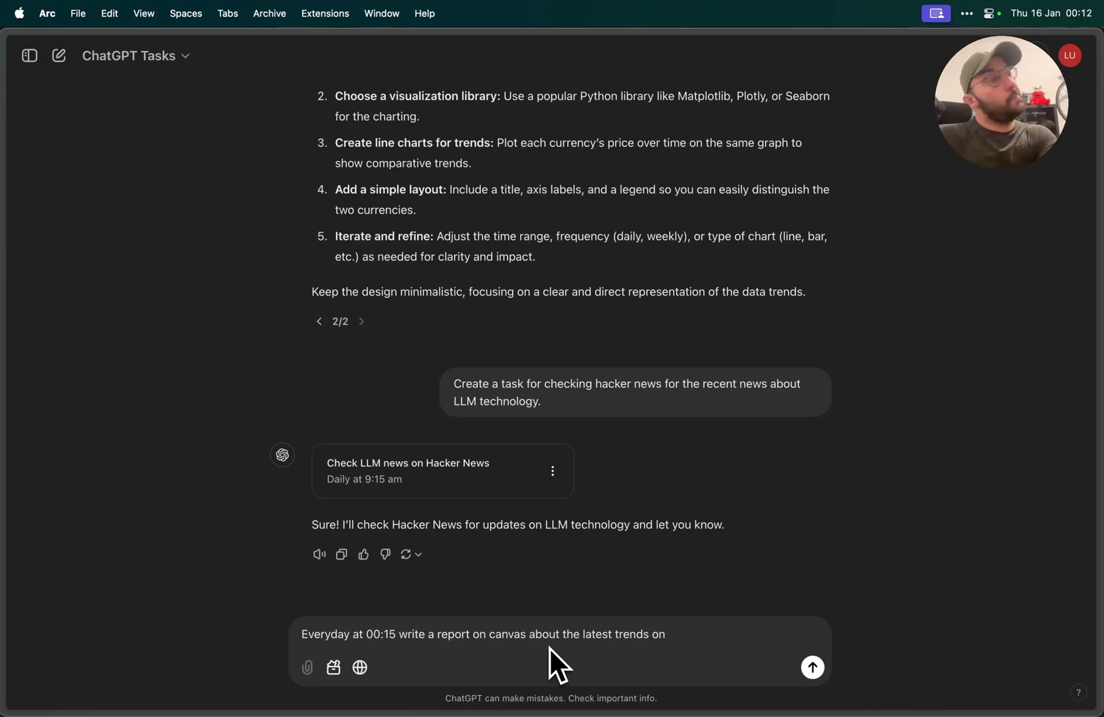
pyautogui.write('P')
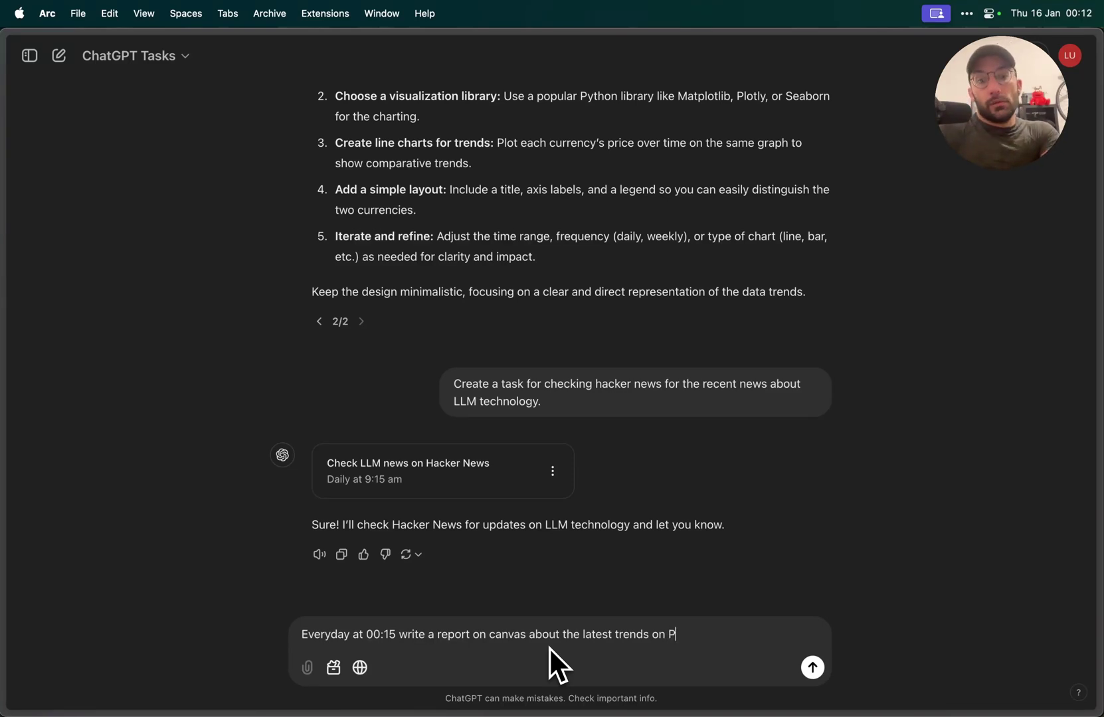
pyautogui.press('BackSpace')
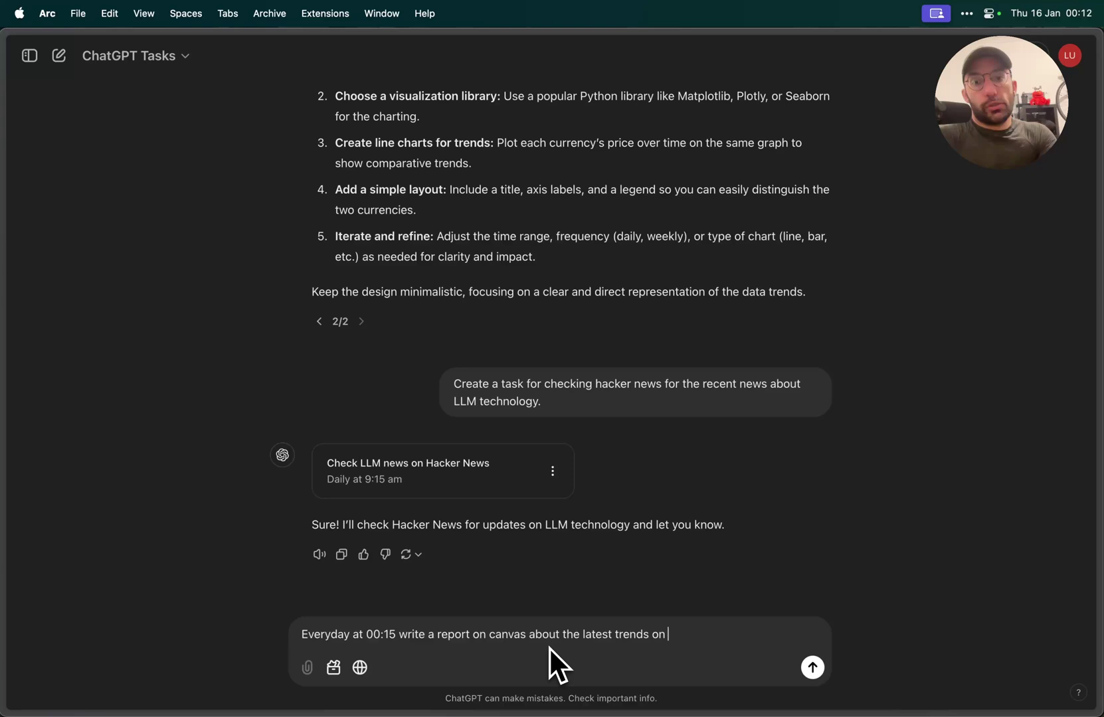
# Step: Finish the message with 'robotics.' and send it
pyautogui.hotkey('alt', 'shift', 'Left')
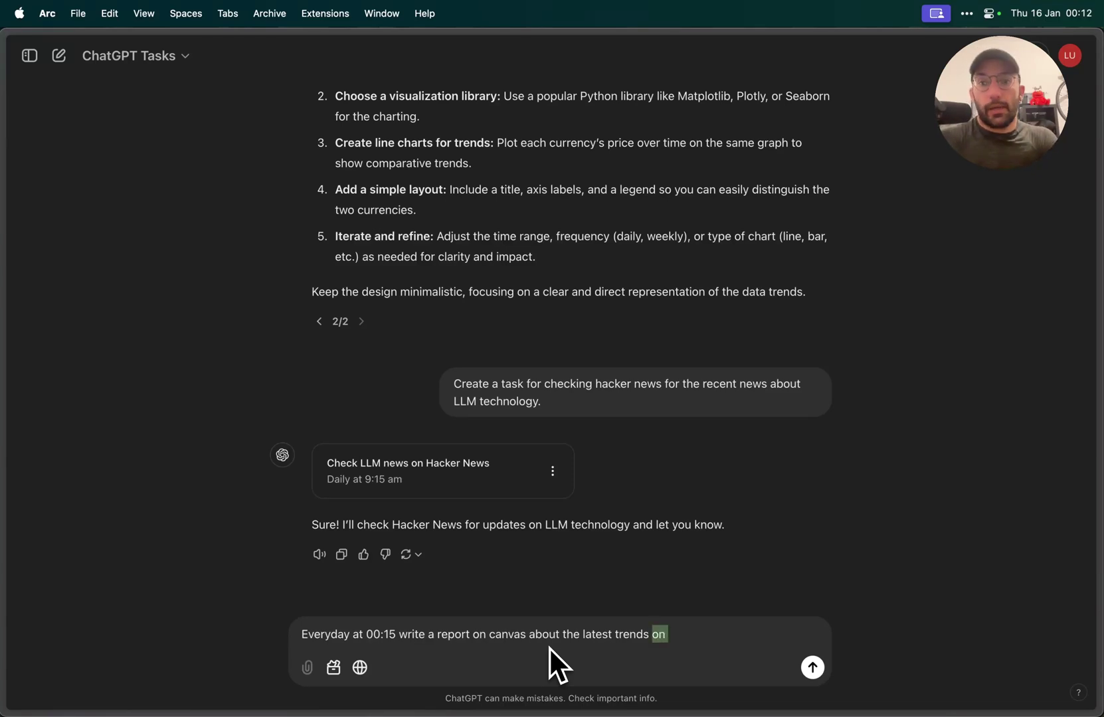
pyautogui.press('Right')
pyautogui.hotkey('alt', 'shift', 'Left')
pyautogui.press('Left')
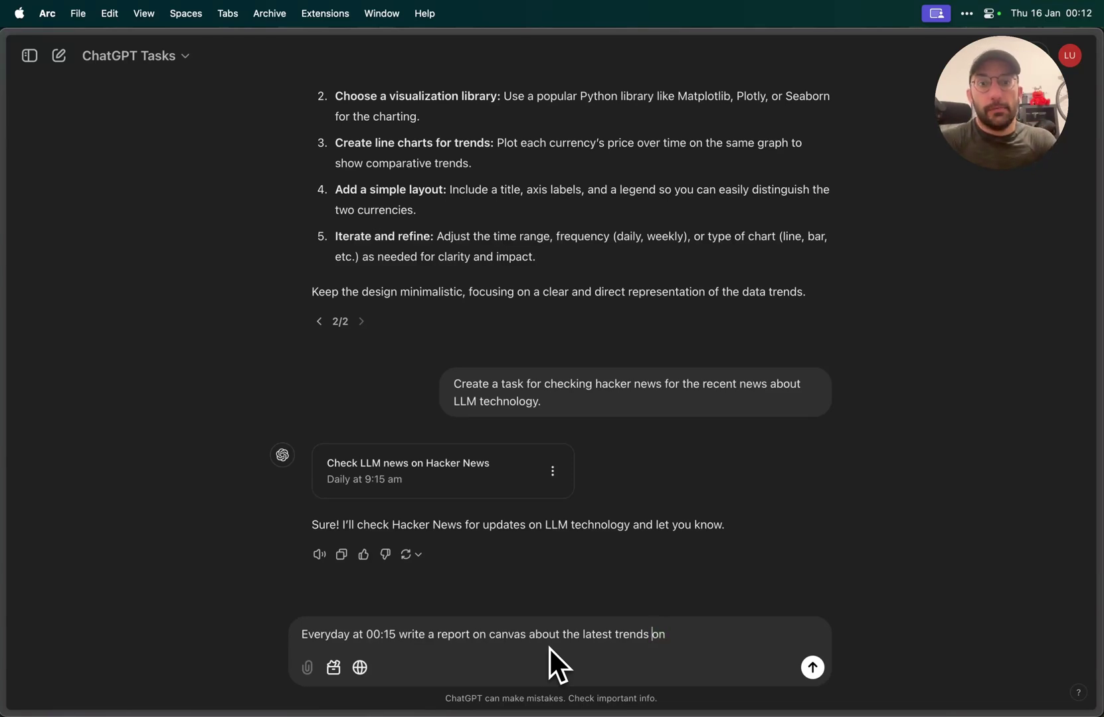
pyautogui.hotkey('alt', 'shift', 'Left')
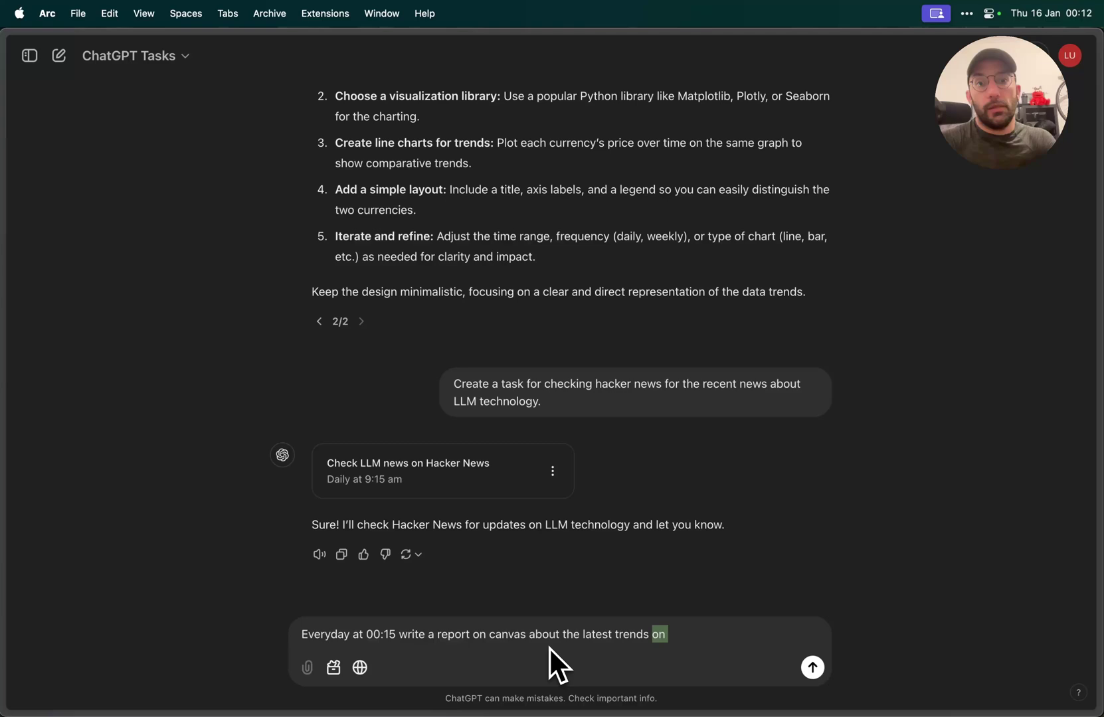
pyautogui.press('Left')
pyautogui.hotkey('alt', 'Right')
pyautogui.hotkey('alt', 'shift', 'Left')
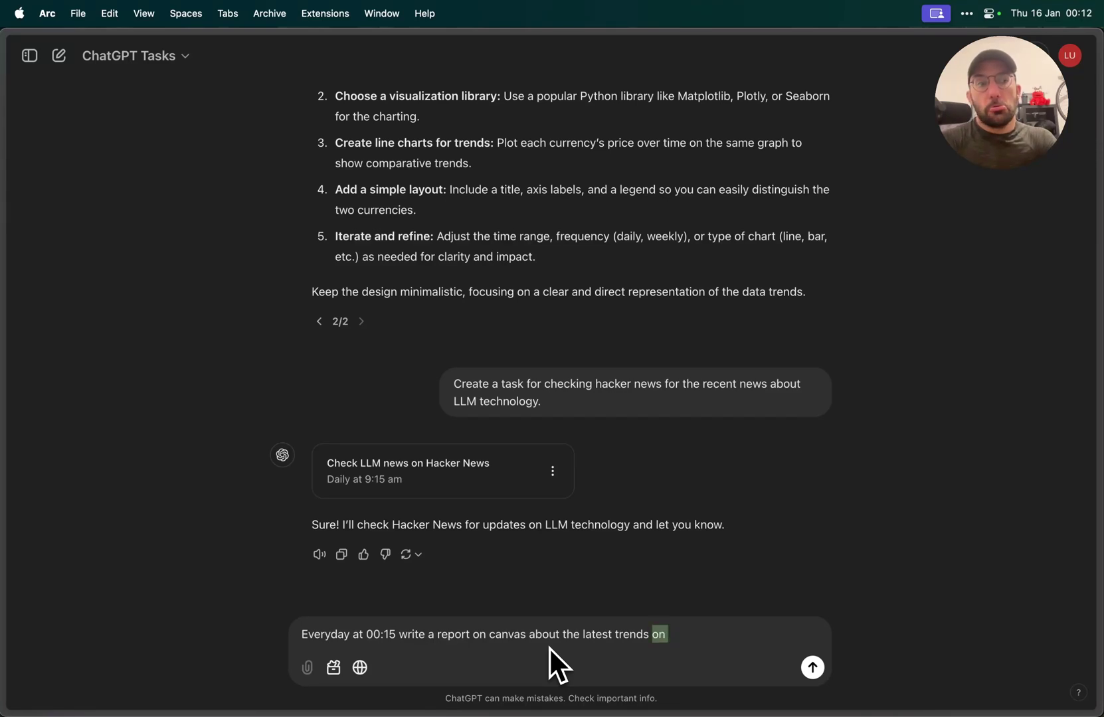
pyautogui.press('Right')
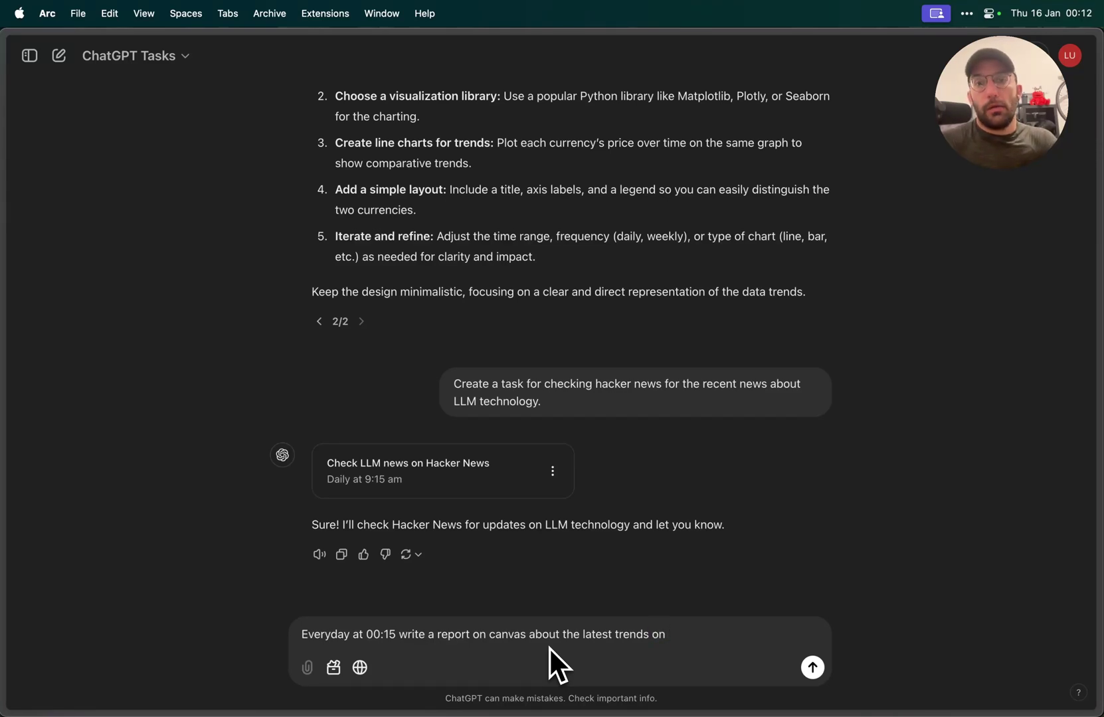
pyautogui.write('robotics.')
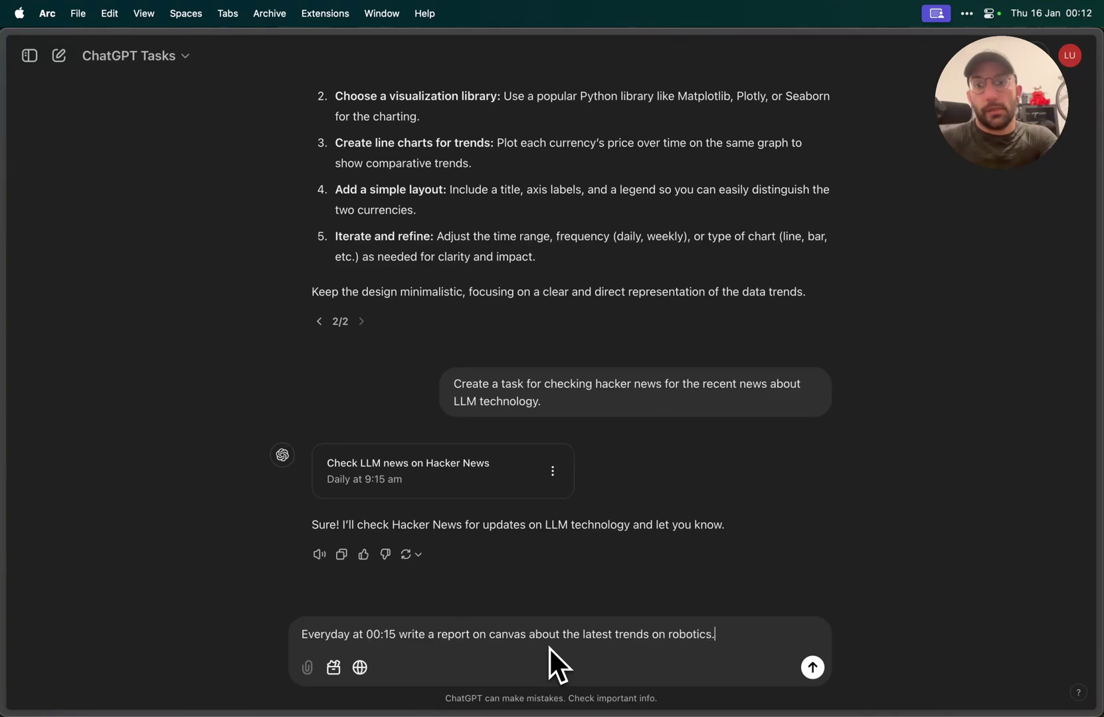
pyautogui.press('Return')
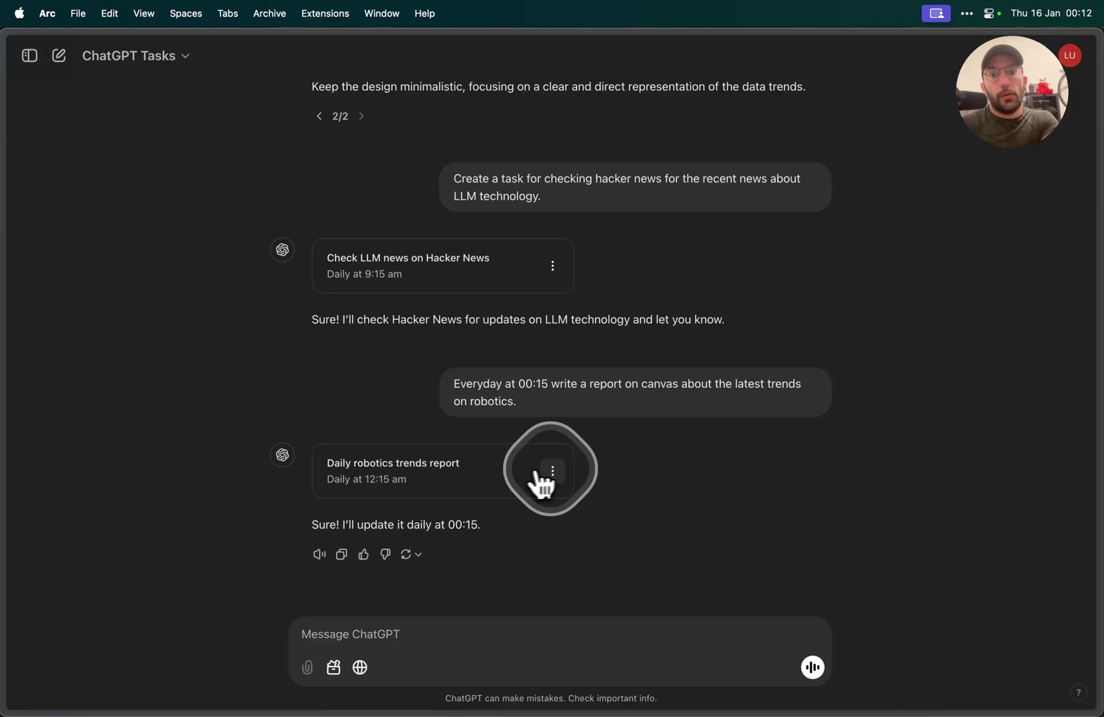
# Step: Edit the Daily robotics trends report task and choose Custom as its repeat frequency
pyautogui.click(553, 471)
pyautogui.click(577, 514)
pyautogui.tripleClick(413, 308)
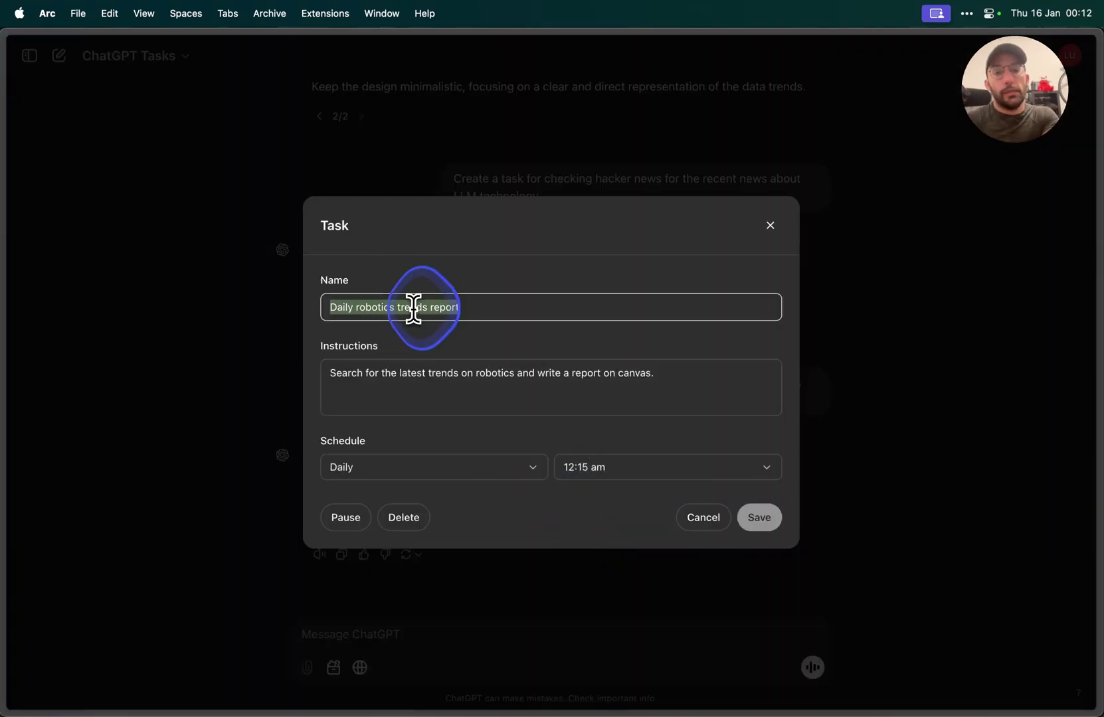
pyautogui.tripleClick(421, 373)
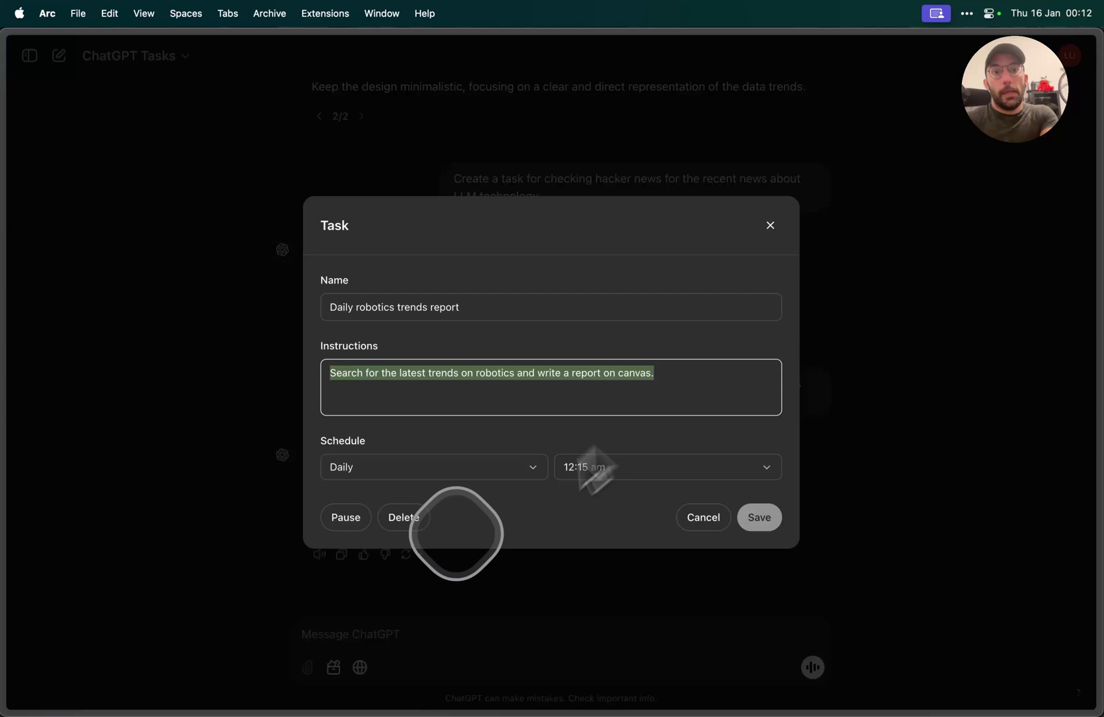
pyautogui.click(442, 468)
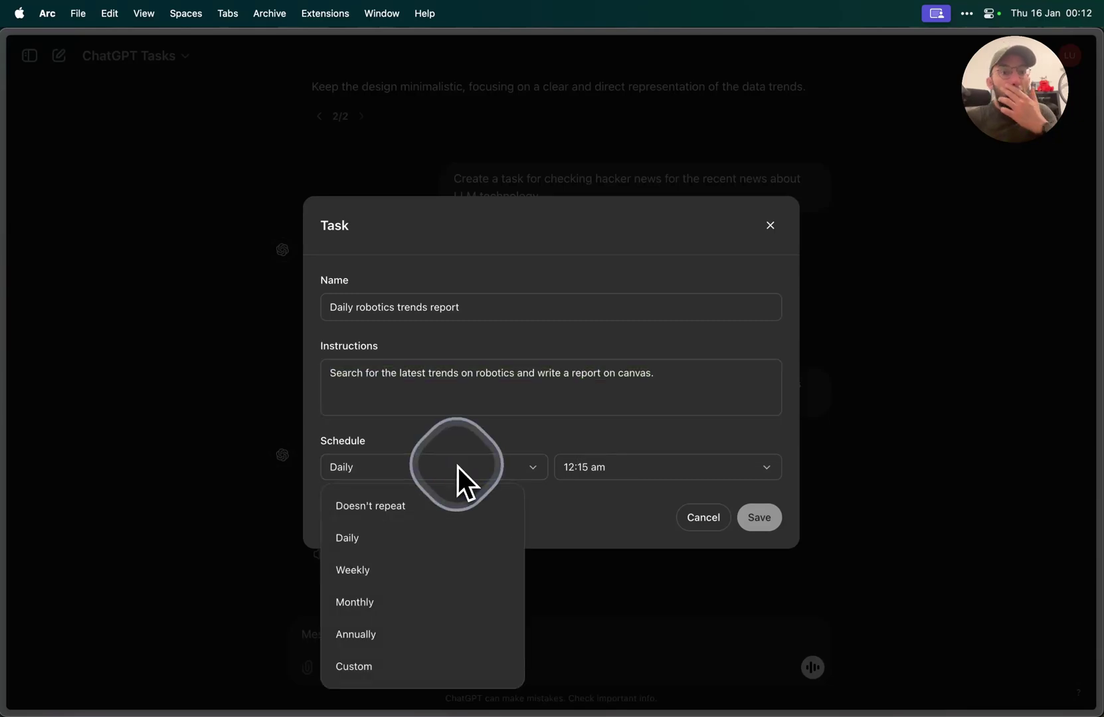
pyautogui.click(387, 667)
pyautogui.click(387, 670)
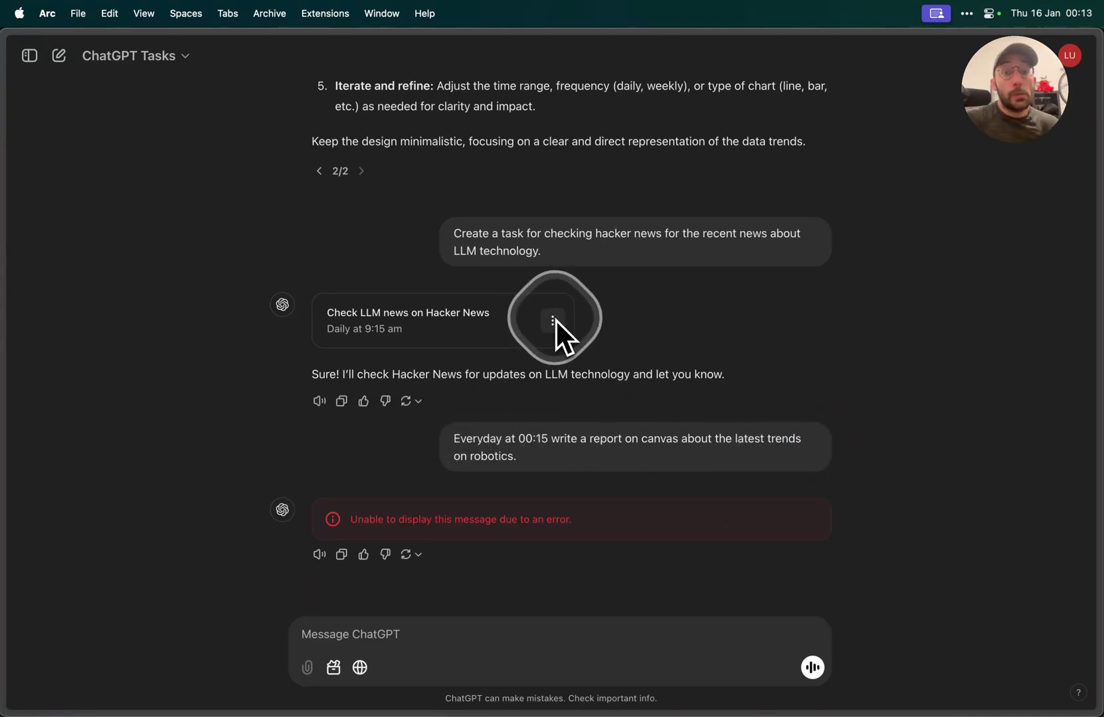
# Step: Retry the failed robotics reply using Try again from the regenerate menu
pyautogui.moveTo(463, 440); pyautogui.dragTo(545, 473)
pyautogui.click(406, 555)
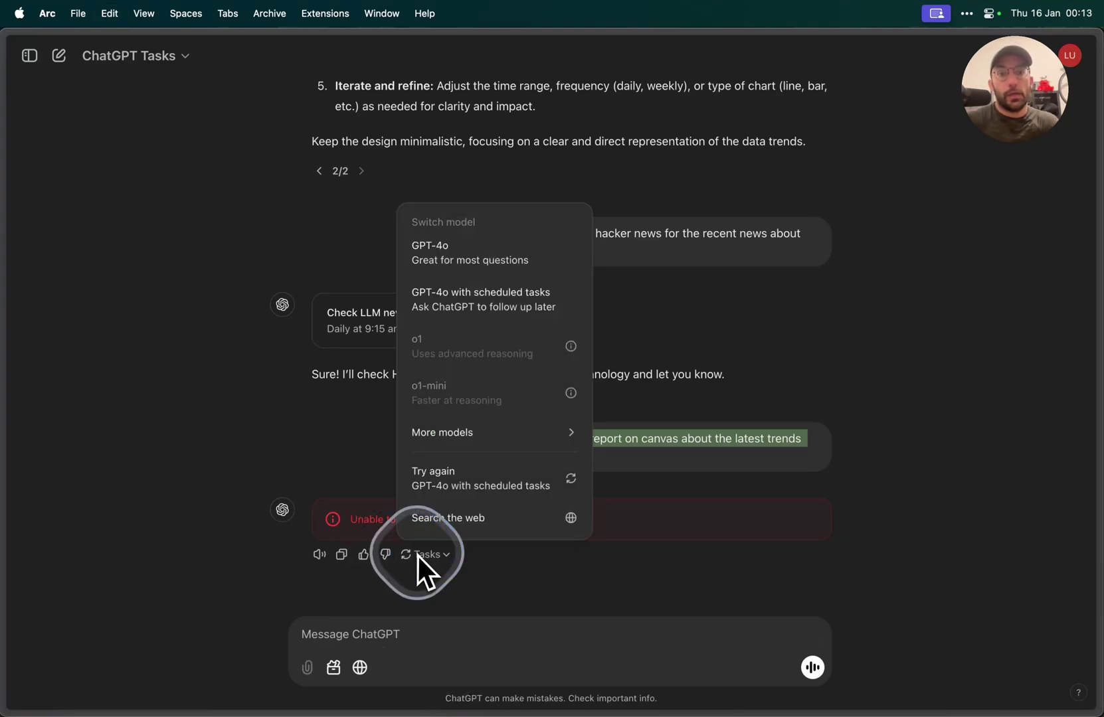
pyautogui.click(407, 555)
pyautogui.click(406, 556)
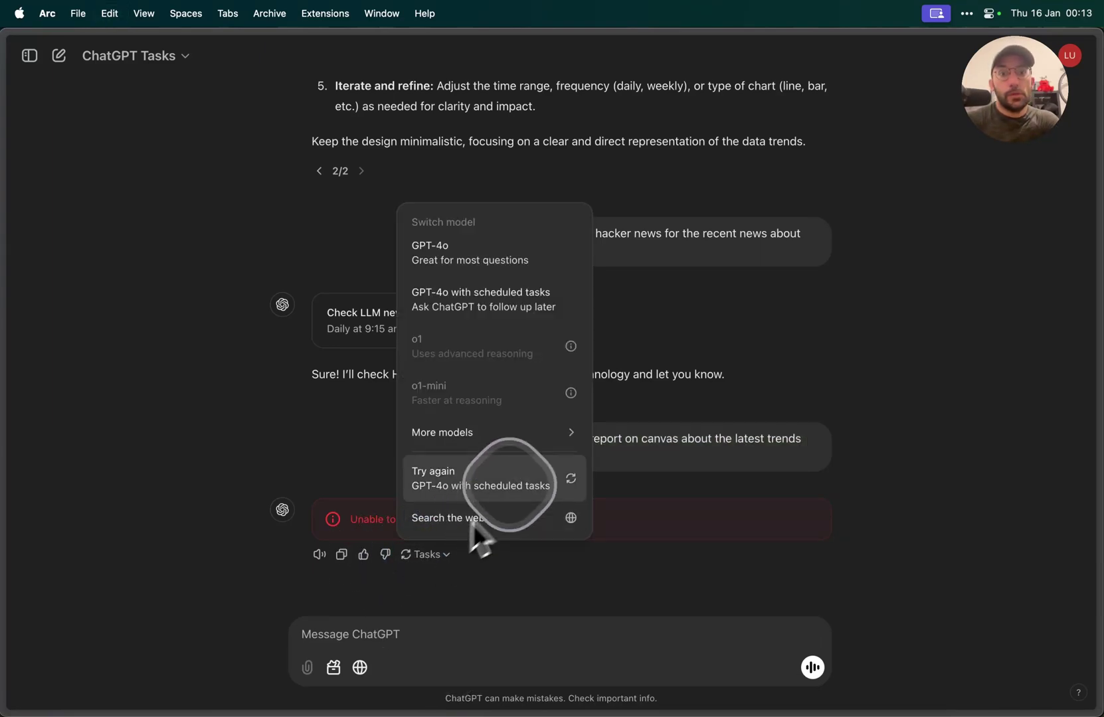
pyautogui.click(524, 504)
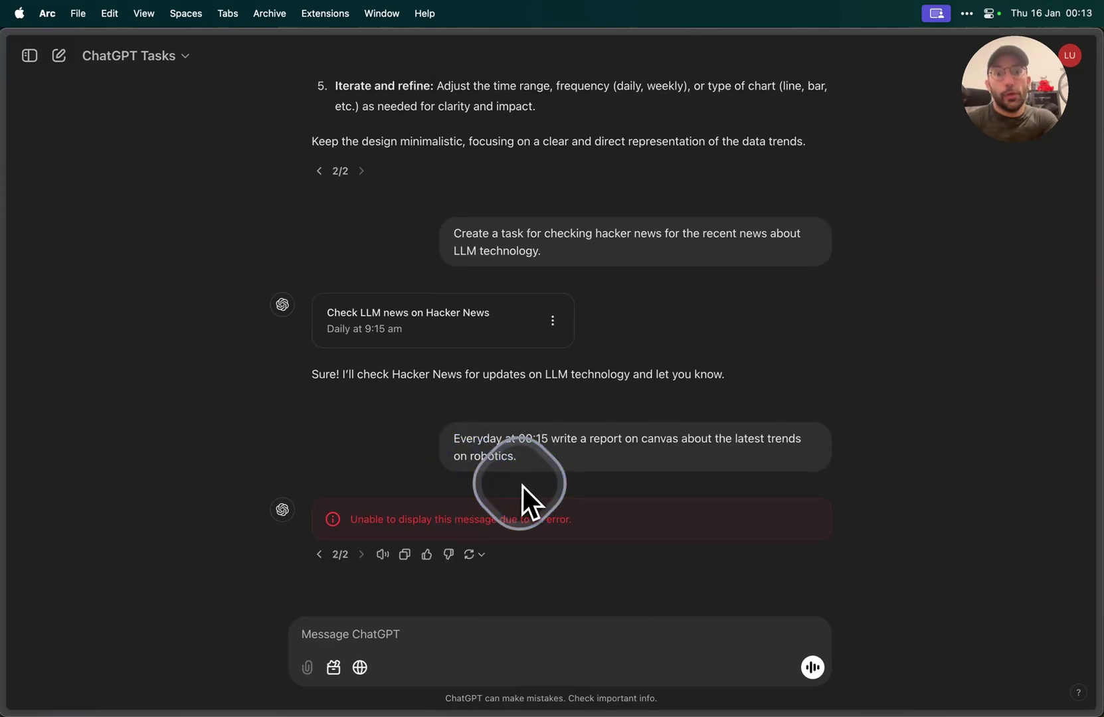
pyautogui.moveTo(461, 439)
pyautogui.mouseDown()
pyautogui.moveTo(521, 460)
pyautogui.moveTo(456, 442)
pyautogui.mouseUp()
# Step: Resend the copied robotics report request as a new chat message
pyautogui.press('super+c')
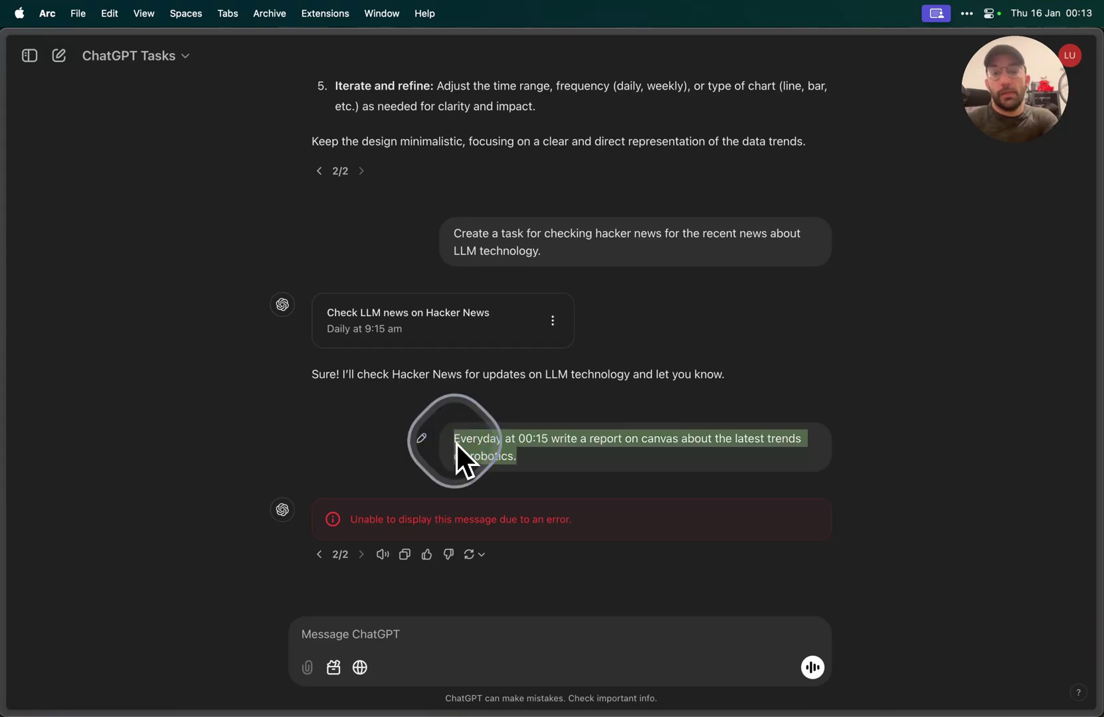
pyautogui.click(452, 626)
pyautogui.press('super+v')
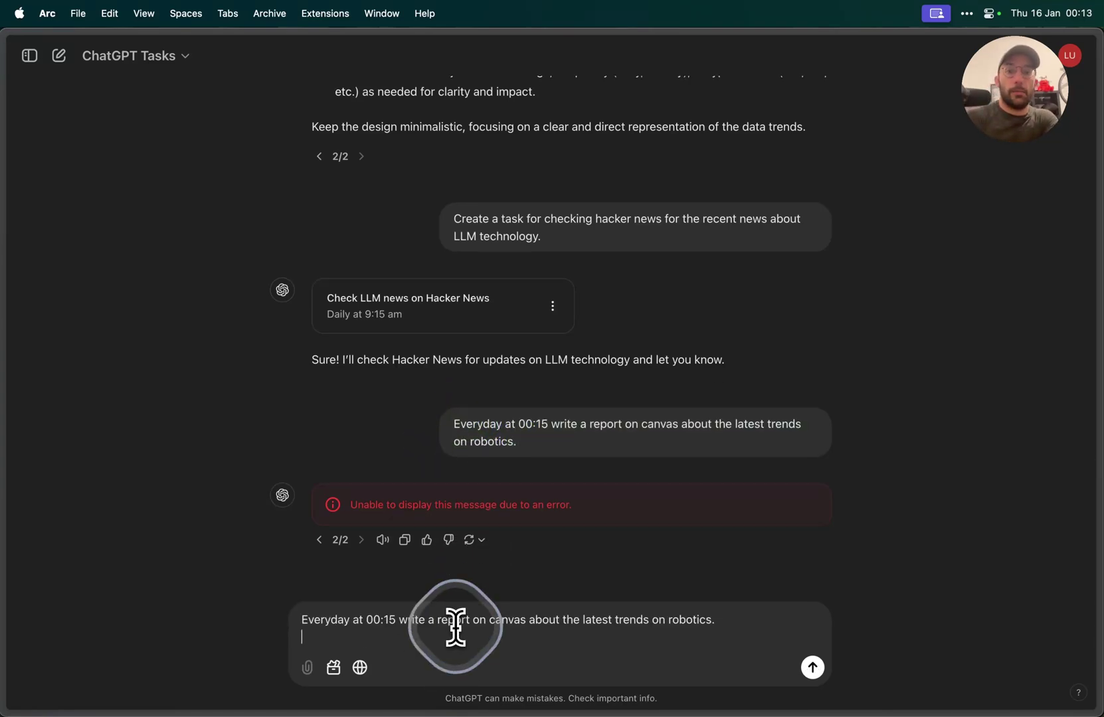
pyautogui.press('Return')
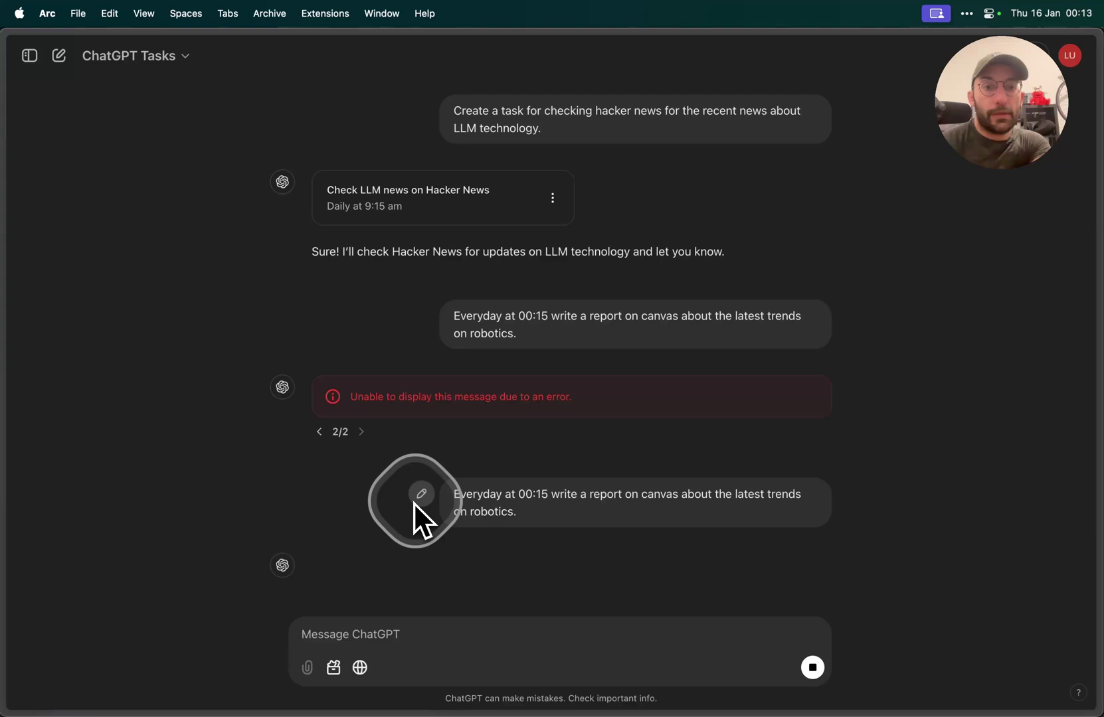
pyautogui.moveTo(451, 496); pyautogui.dragTo(530, 461)
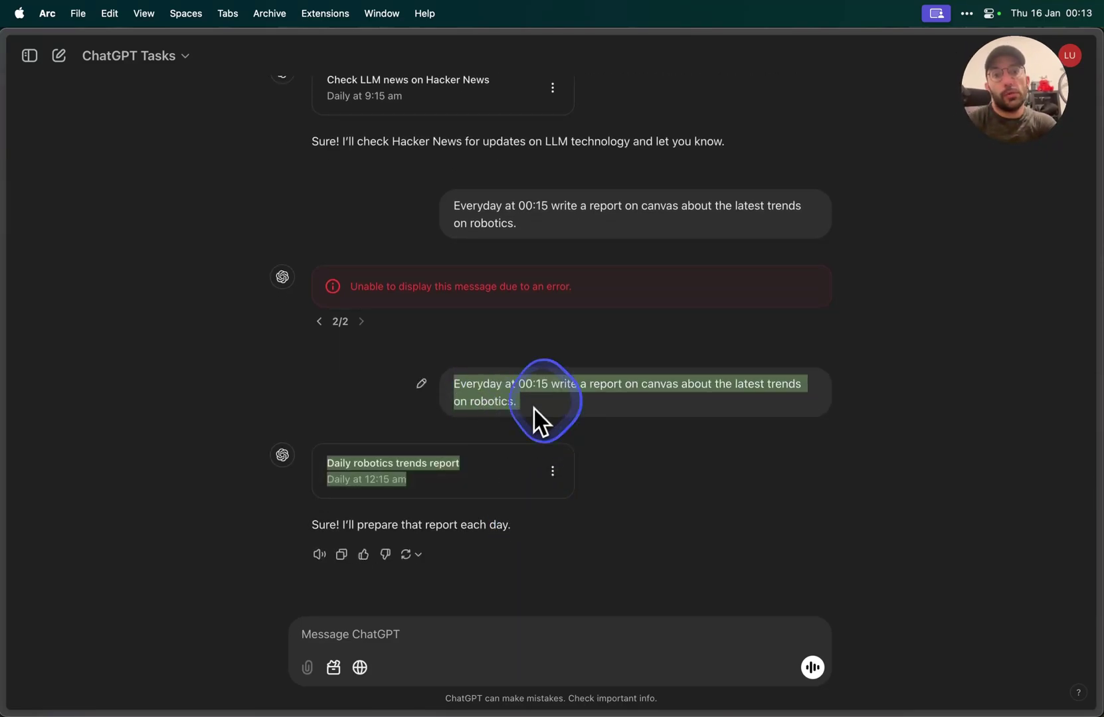
pyautogui.click(534, 407)
# Step: Edit the new robotics task and switch its repeat schedule to Custom
pyautogui.click(554, 471)
pyautogui.click(585, 515)
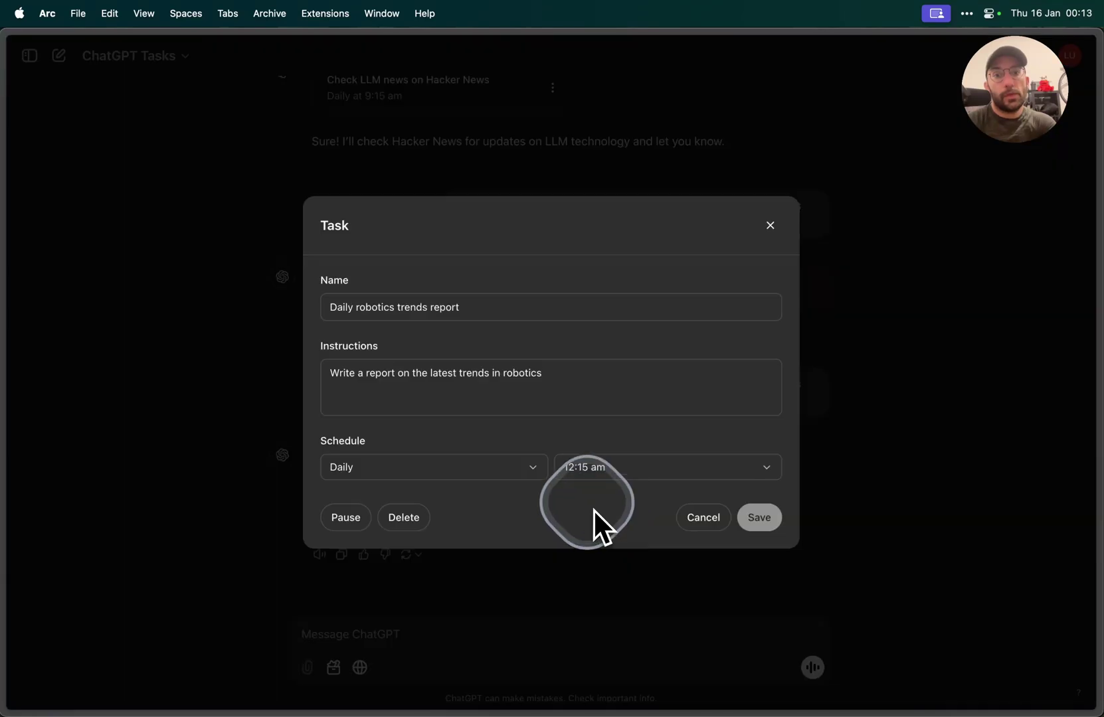
pyautogui.click(473, 473)
pyautogui.click(355, 666)
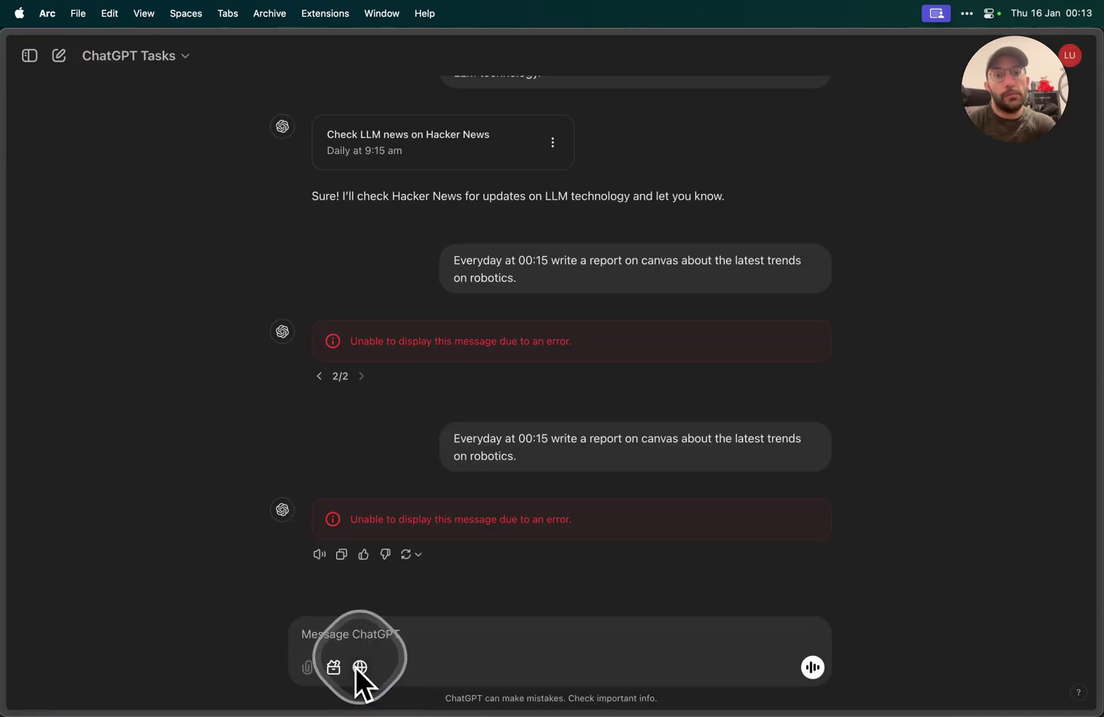
pyautogui.moveTo(456, 440); pyautogui.dragTo(551, 463)
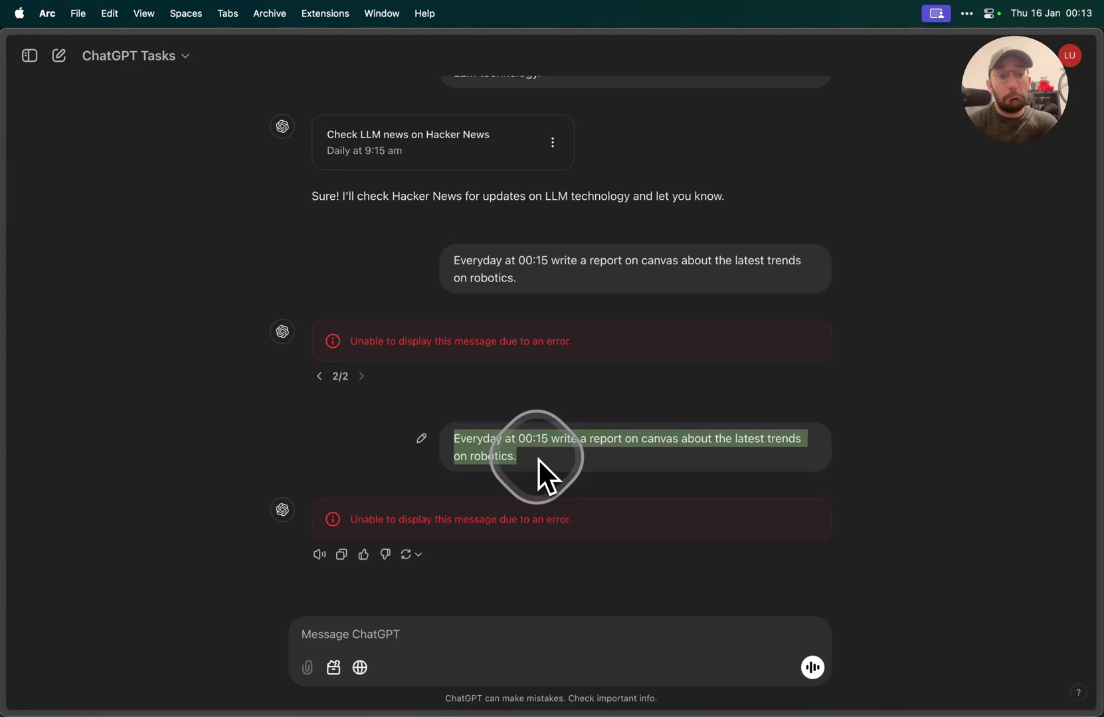
pyautogui.click(537, 473)
# Step: Scroll back up the chat, opening and closing the model list along the way
pyautogui.scroll(2, 529, 471)
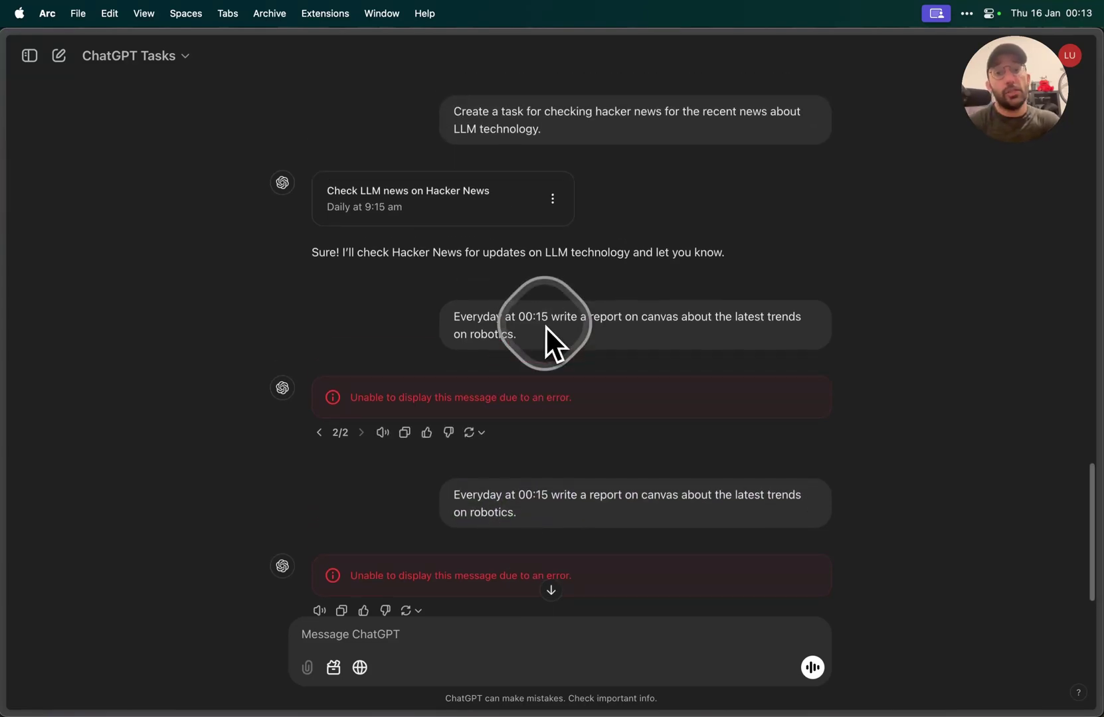
pyautogui.scroll(4, 545, 324)
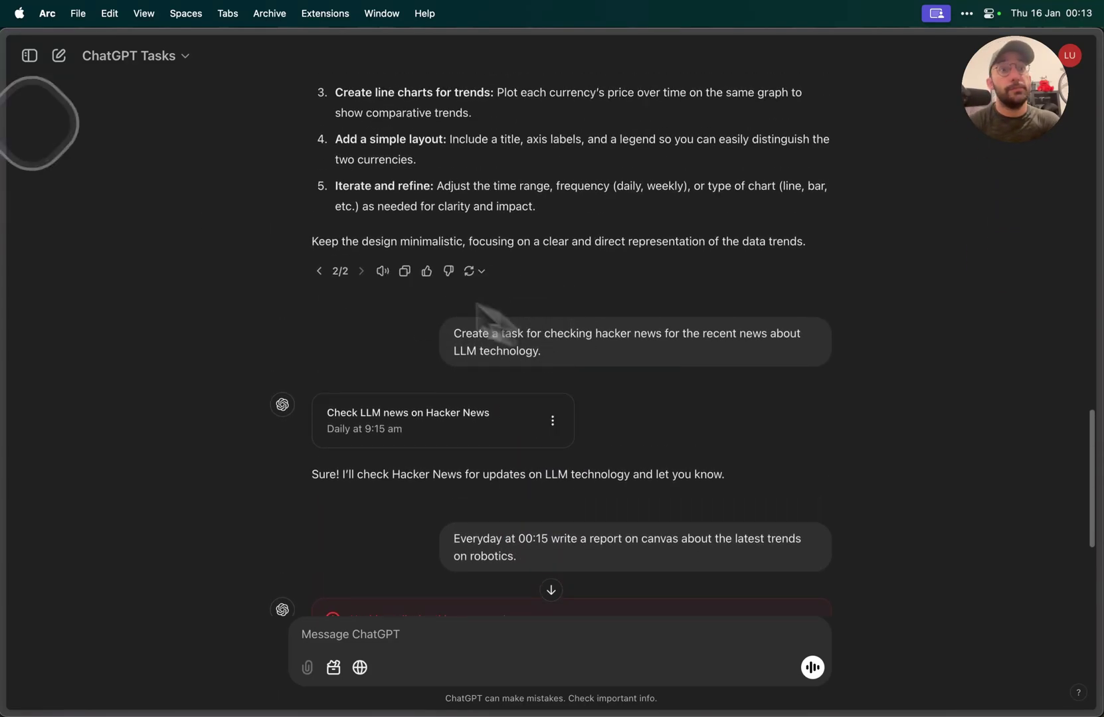
pyautogui.moveTo(16, 82)
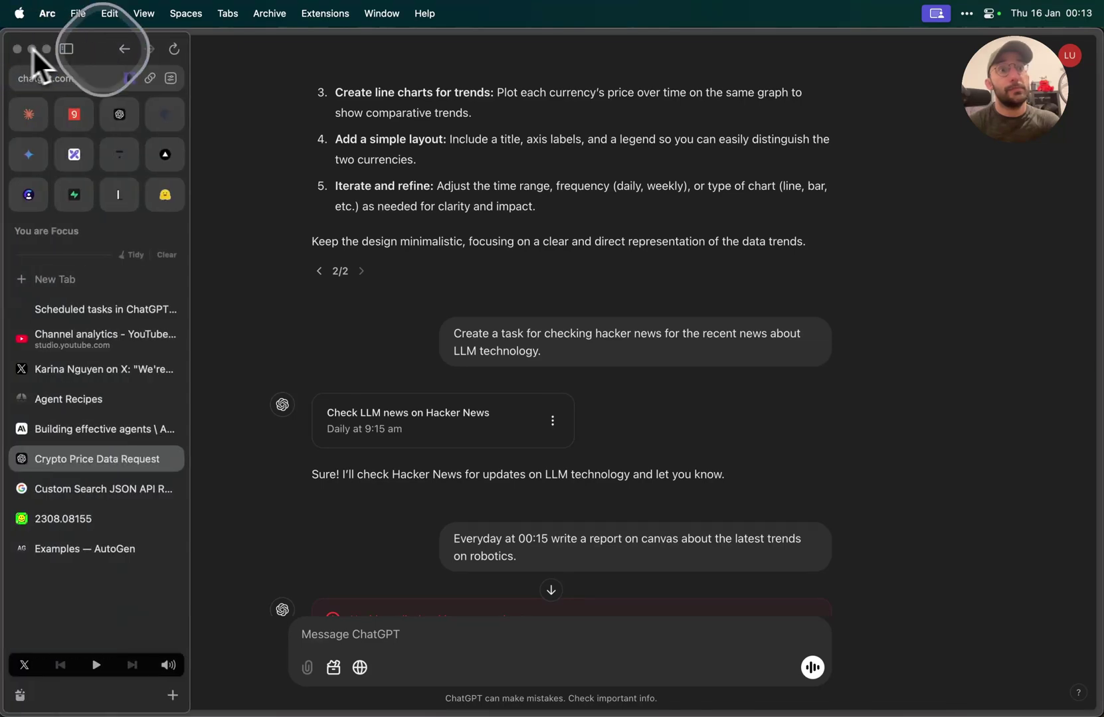
pyautogui.click(193, 60)
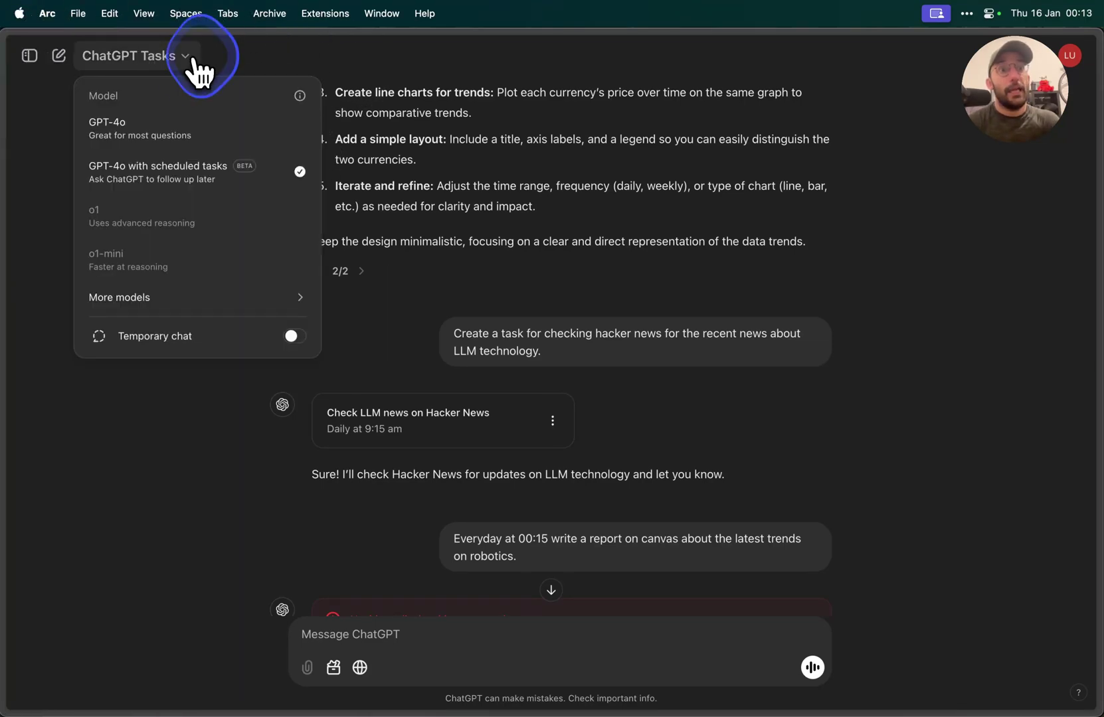
pyautogui.click(406, 269)
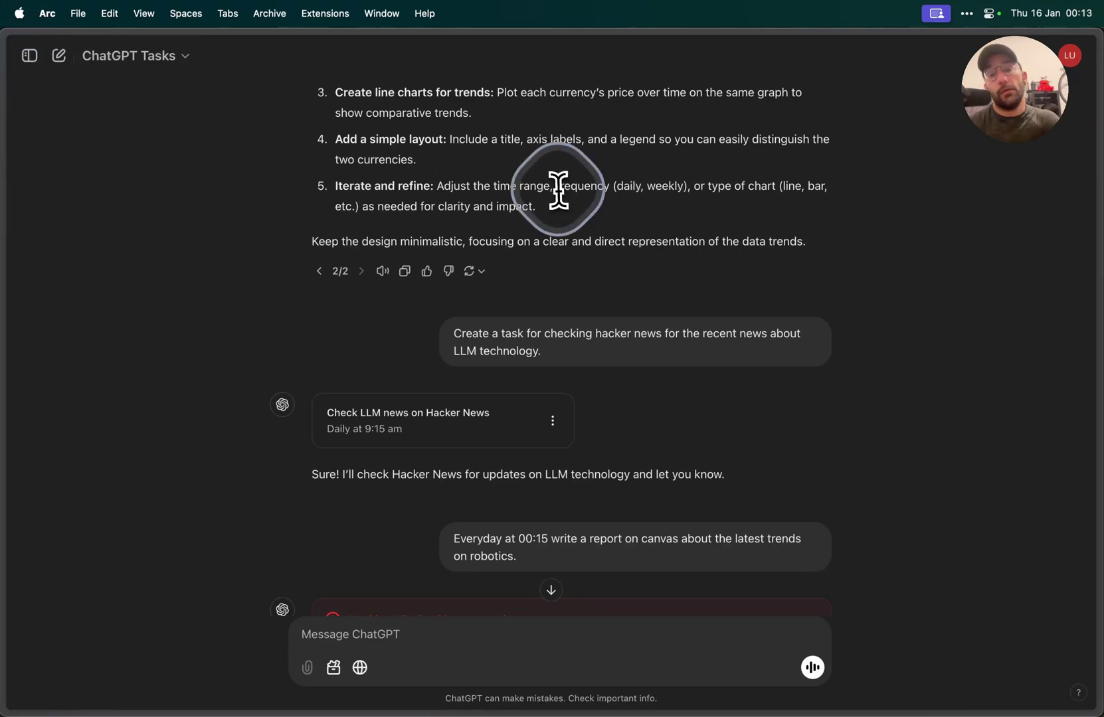
pyautogui.scroll(-5, 531, 285)
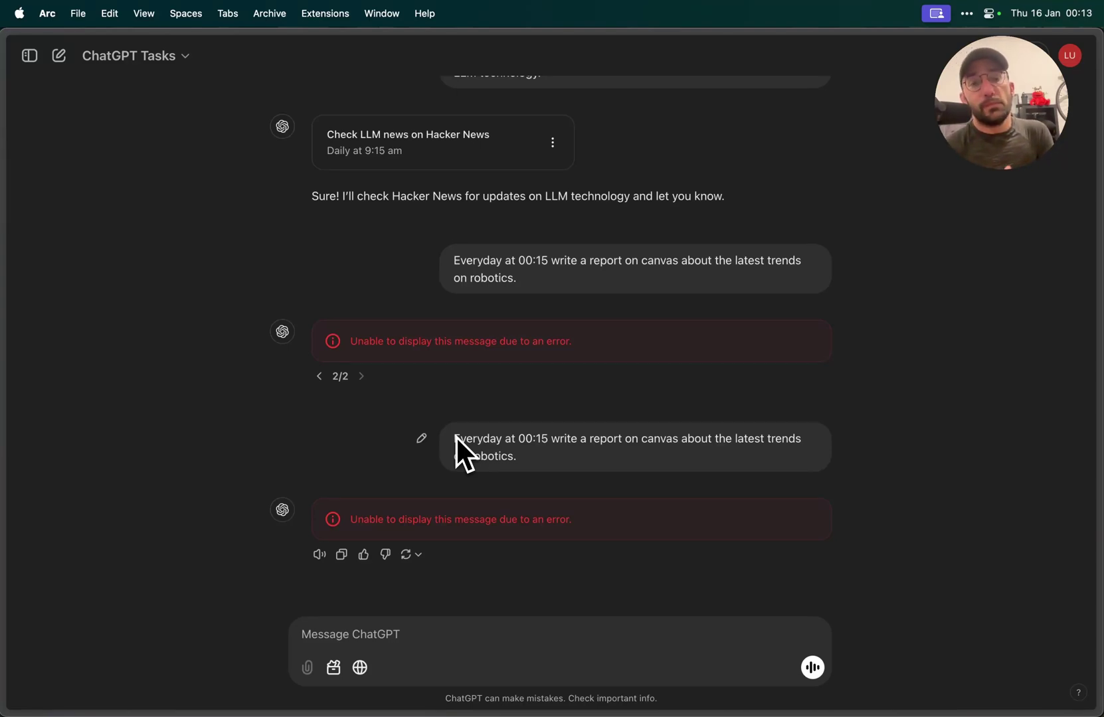
pyautogui.scroll(6, 457, 436)
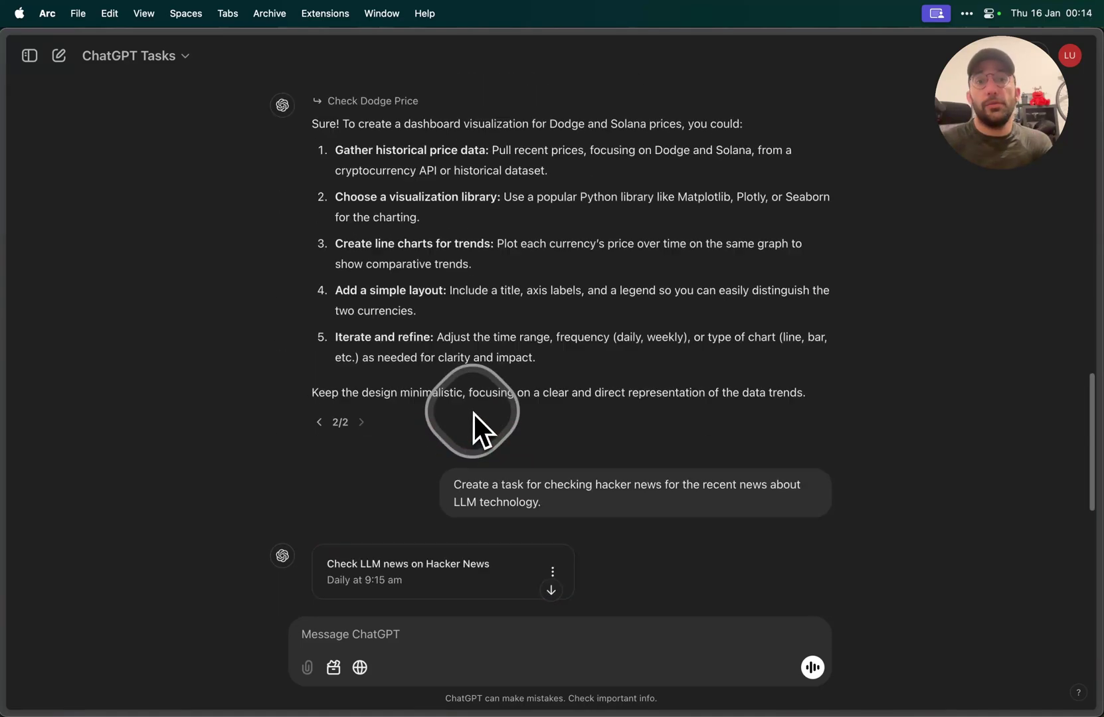
pyautogui.scroll(-6, 473, 413)
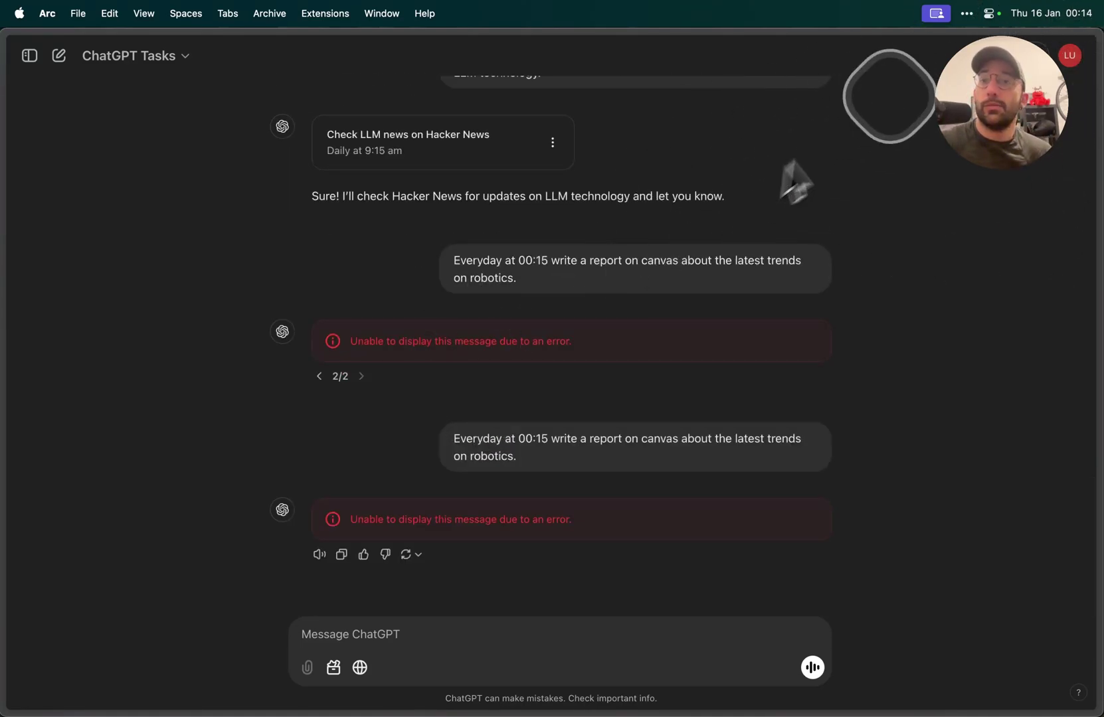
pyautogui.scroll(1, 524, 415)
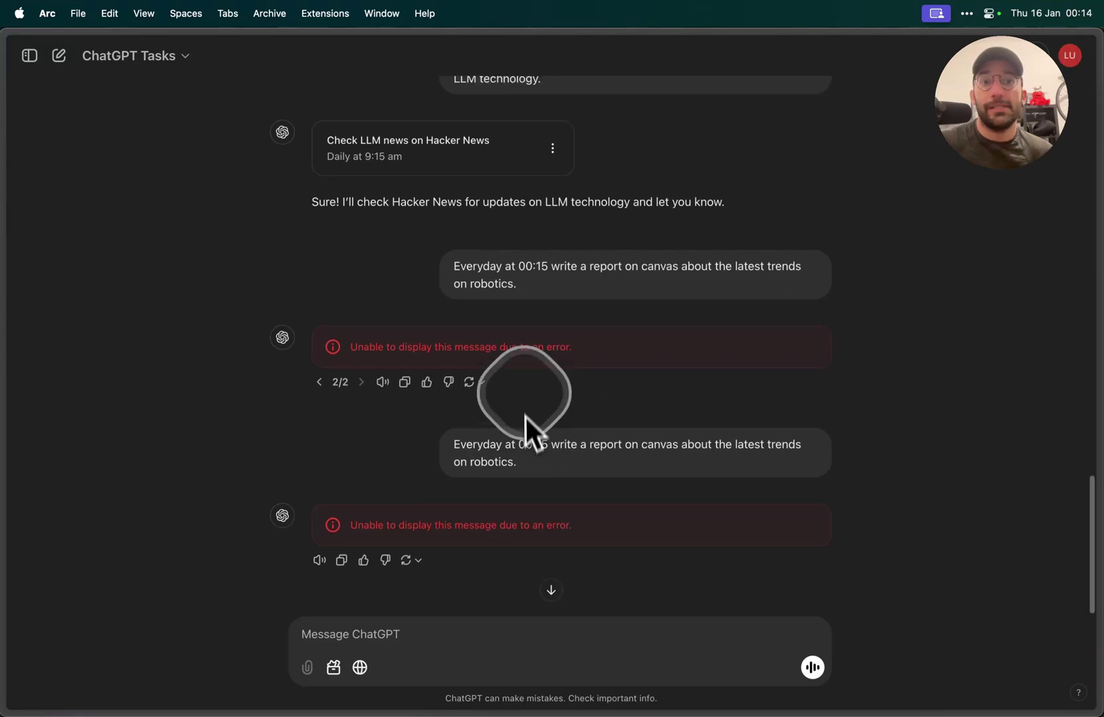
pyautogui.scroll(5, 524, 415)
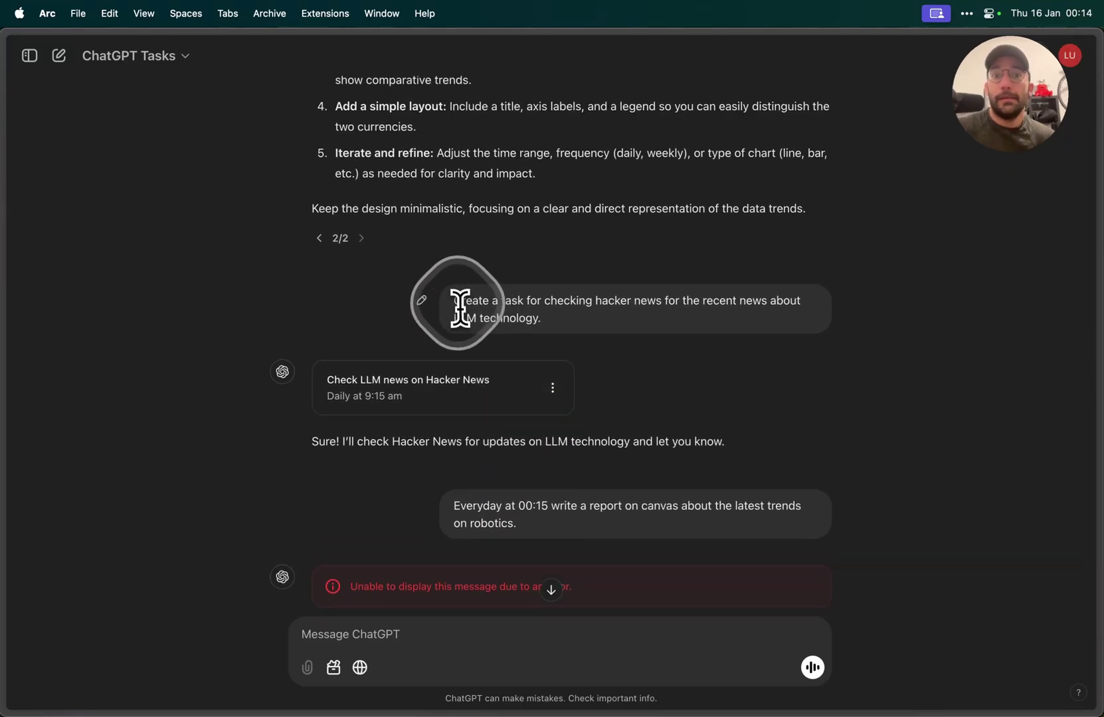
# Step: Select the full 'Create a task for checking hacker news…' request text
pyautogui.moveTo(459, 307); pyautogui.dragTo(562, 337)
pyautogui.doubleClick(530, 313)
pyautogui.click(440, 319)
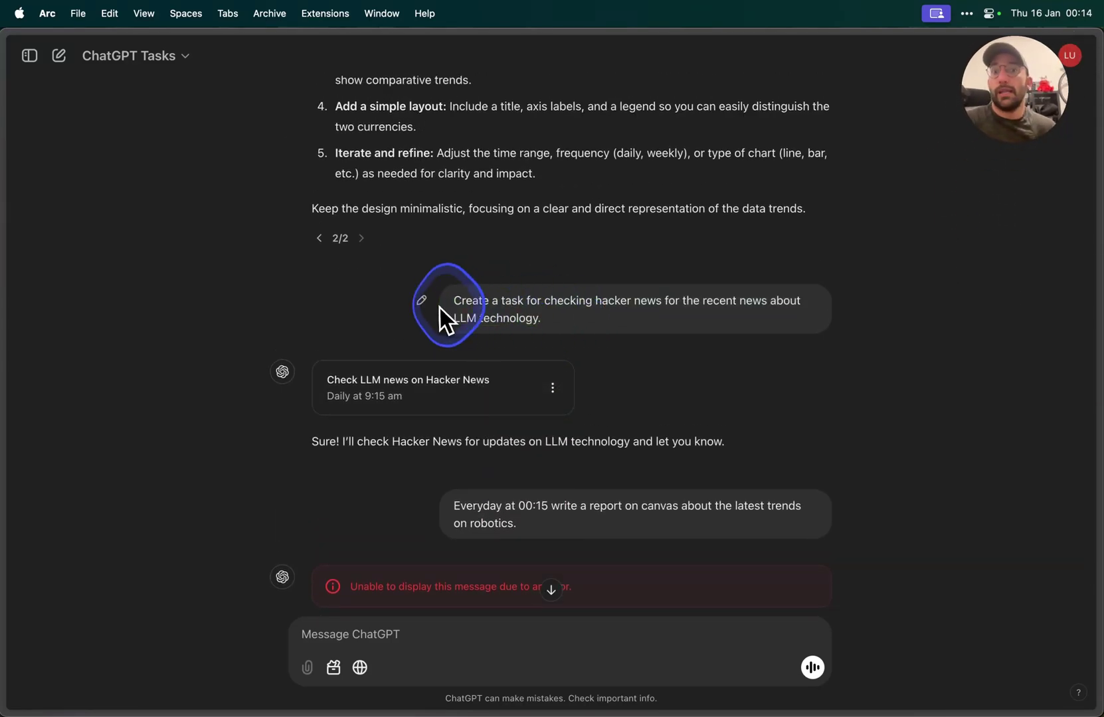
pyautogui.tripleClick(454, 309)
pyautogui.click(453, 295)
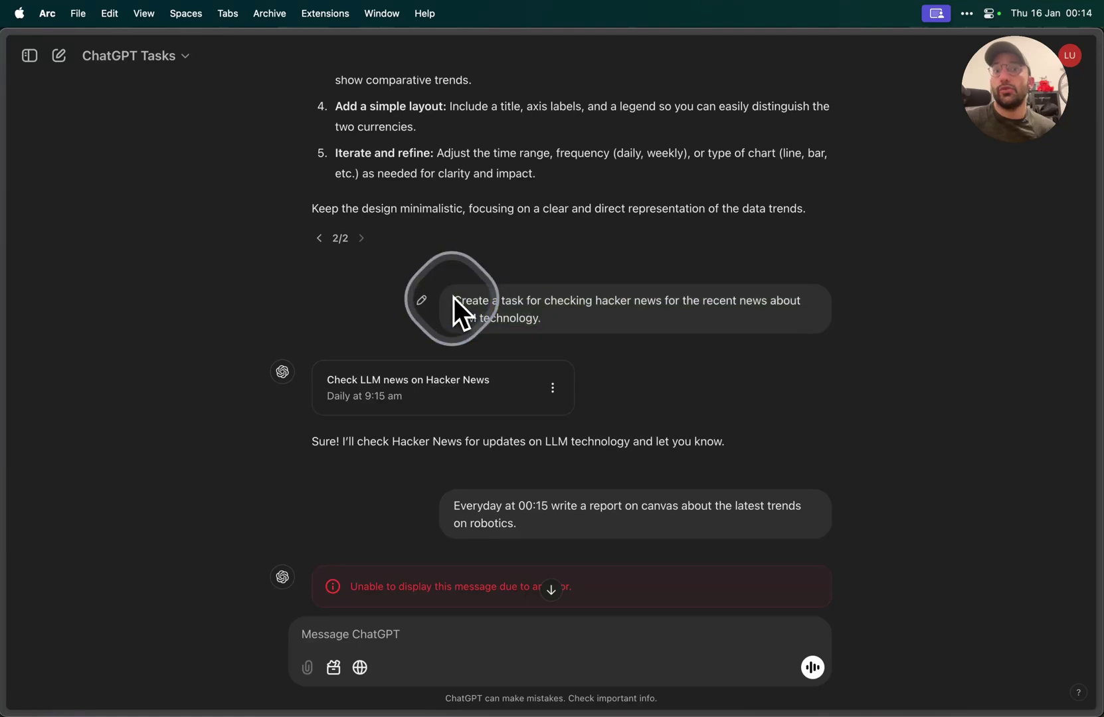
pyautogui.moveTo(454, 298); pyautogui.dragTo(541, 316)
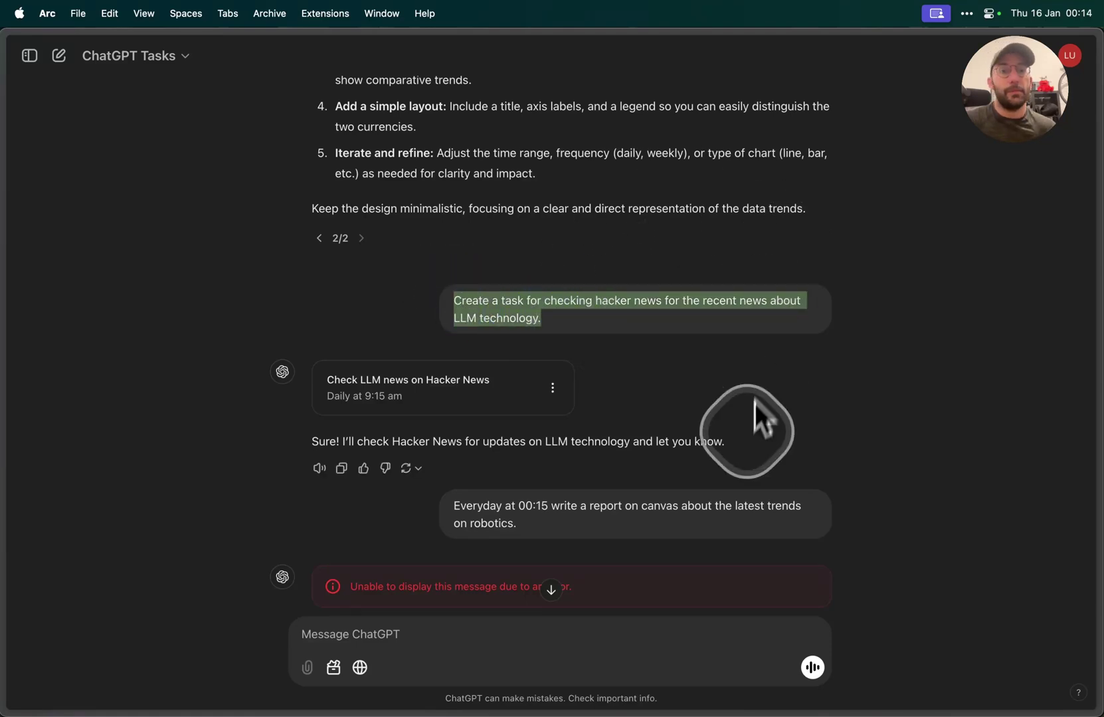
pyautogui.scroll(1, 751, 425)
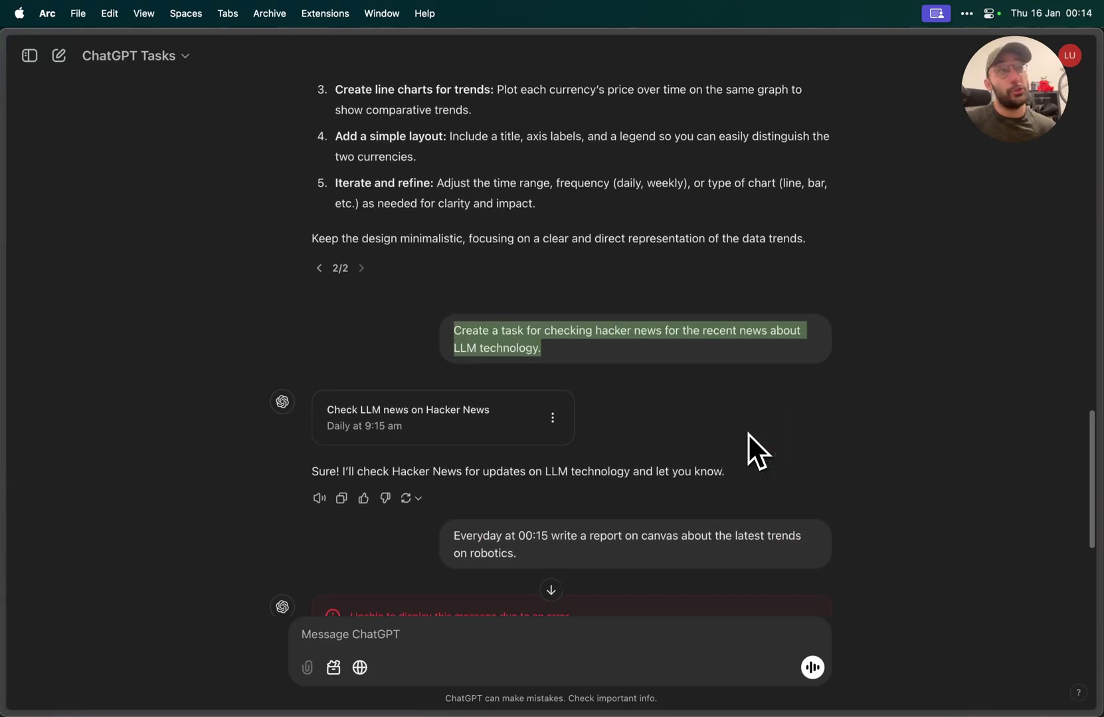
pyautogui.click(552, 418)
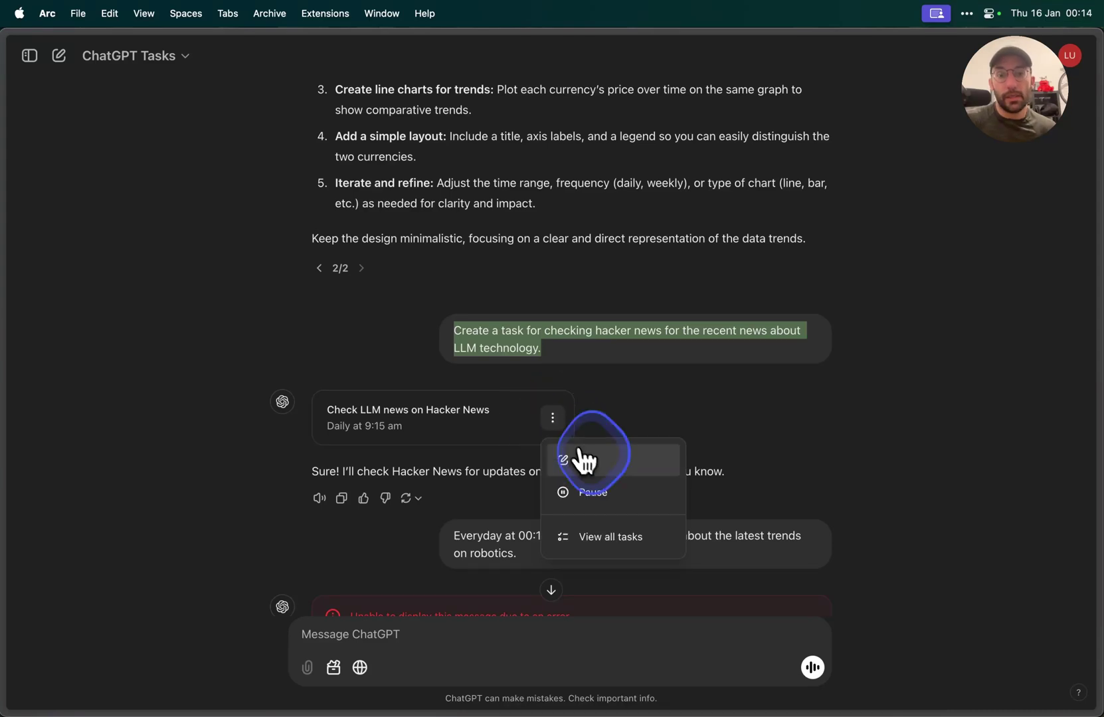
pyautogui.click(583, 460)
pyautogui.click(648, 468)
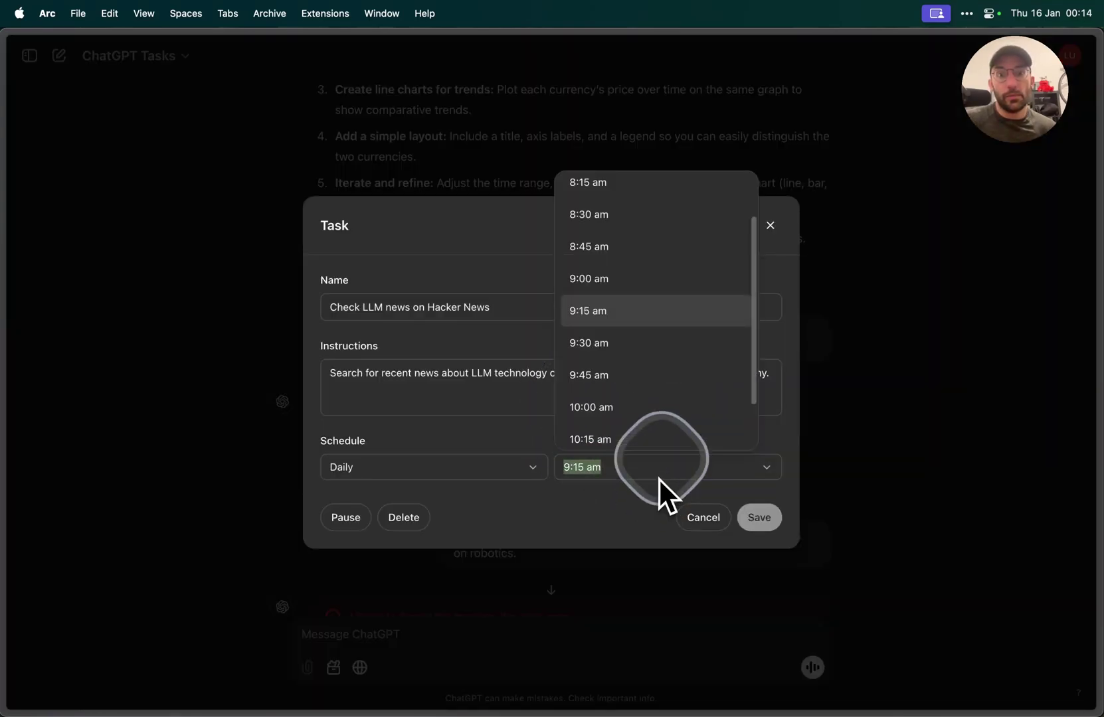
pyautogui.scroll(-6, 678, 350)
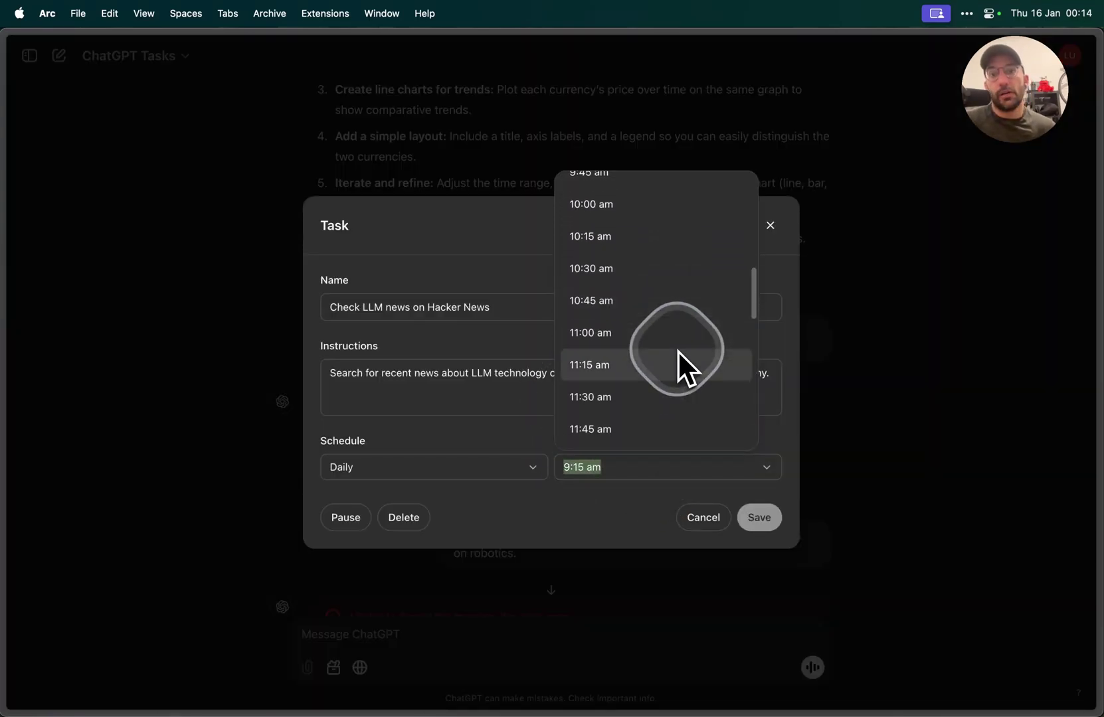
pyautogui.scroll(-10, 672, 313)
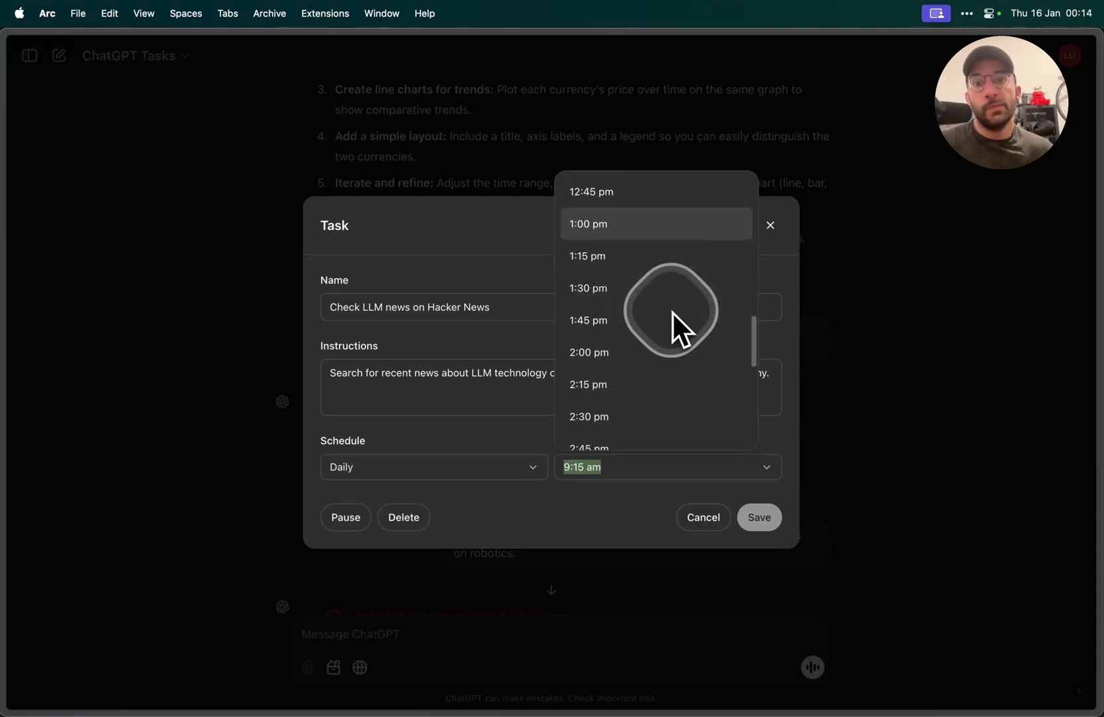
pyautogui.scroll(-14, 673, 313)
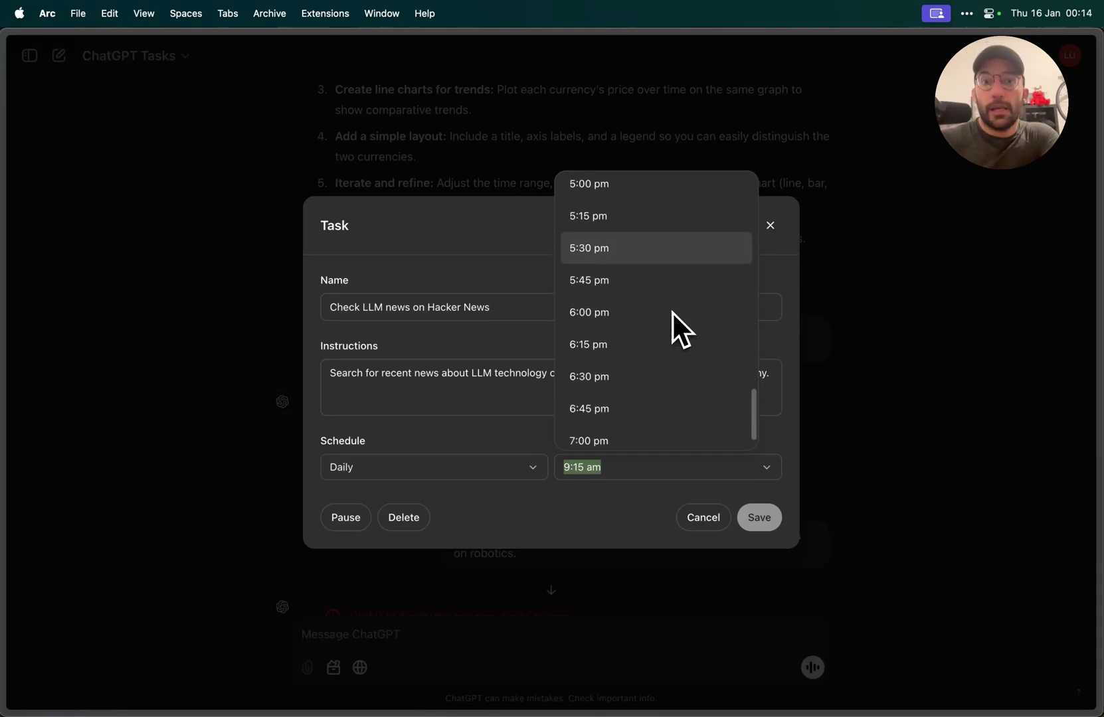
pyautogui.click(708, 459)
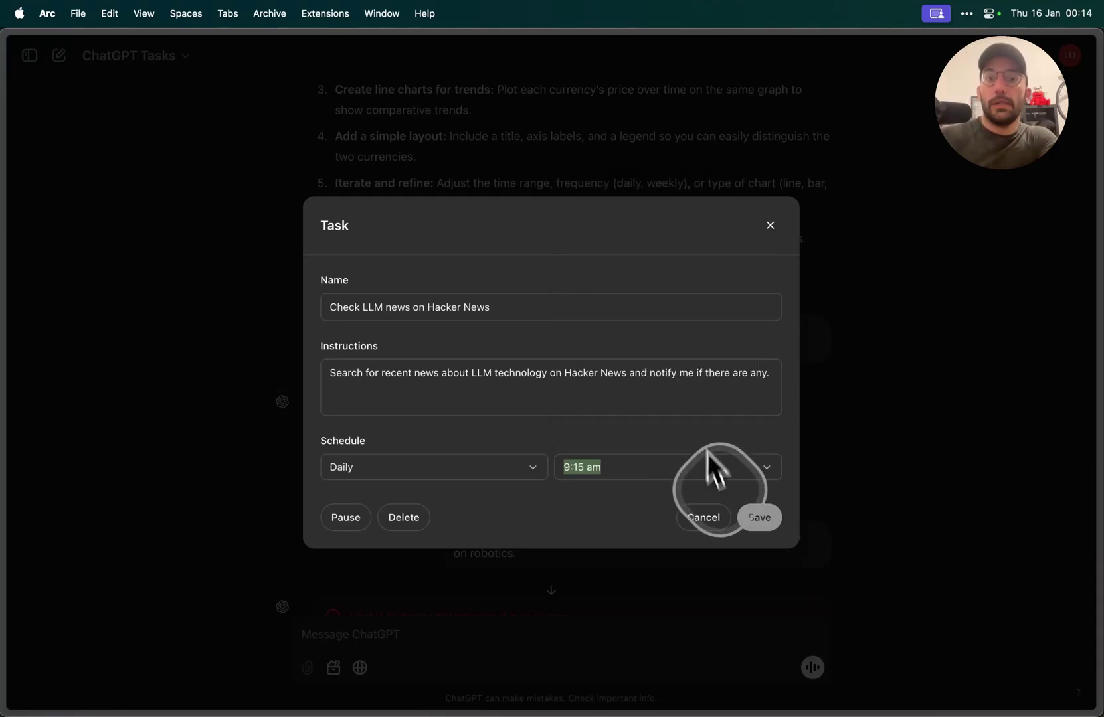
pyautogui.press('Escape')
pyautogui.scroll(-4, 751, 379)
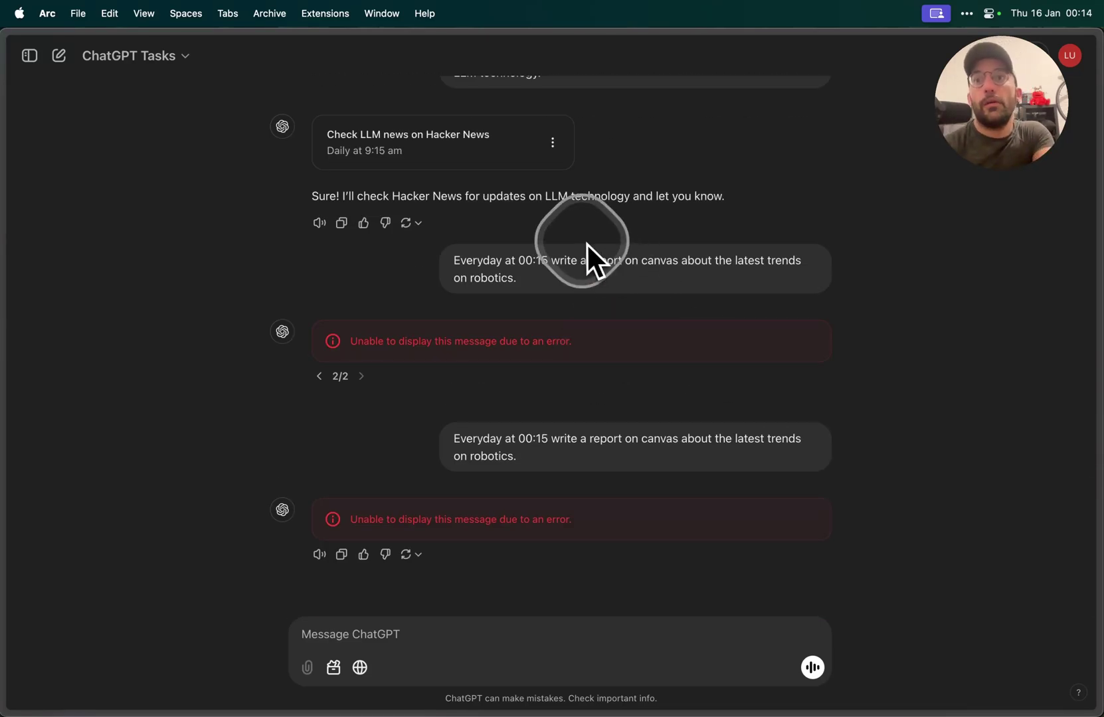
# Step: Reload the conversation page so the robotics task cards render
pyautogui.scroll(15, 503, 340)
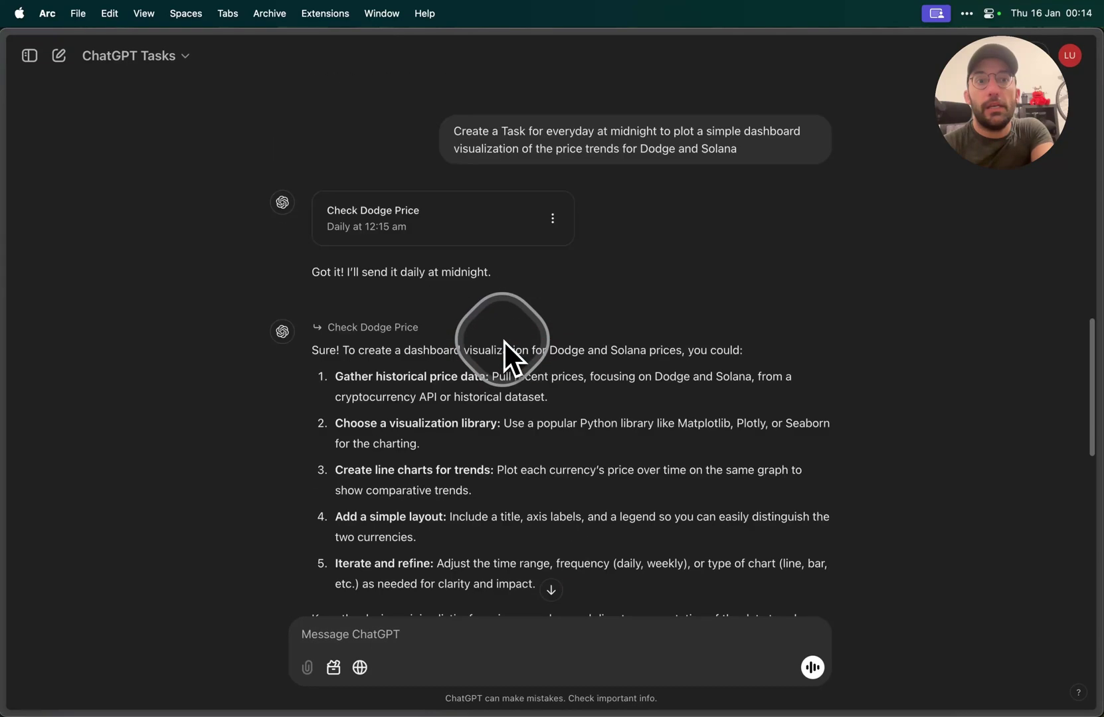
pyautogui.press('cmd+l')
pyautogui.press('Return')
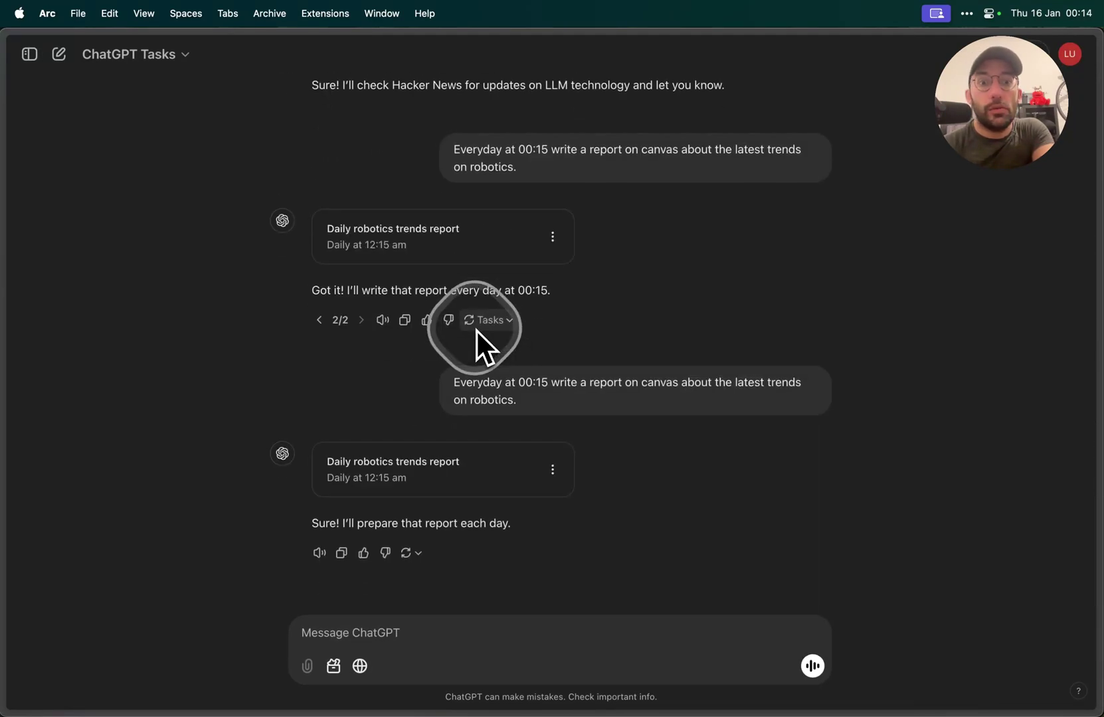
# Step: Try a Custom schedule on the robotics report task, then cancel the edit
pyautogui.click(563, 475)
pyautogui.click(590, 512)
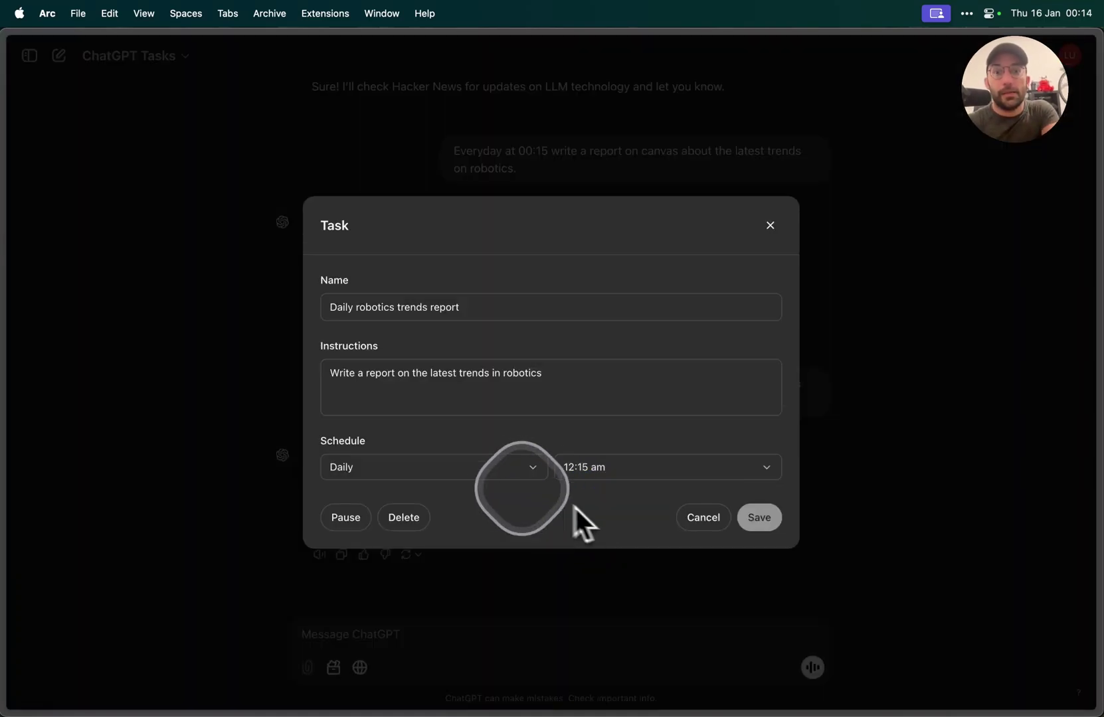
pyautogui.click(523, 481)
pyautogui.click(398, 665)
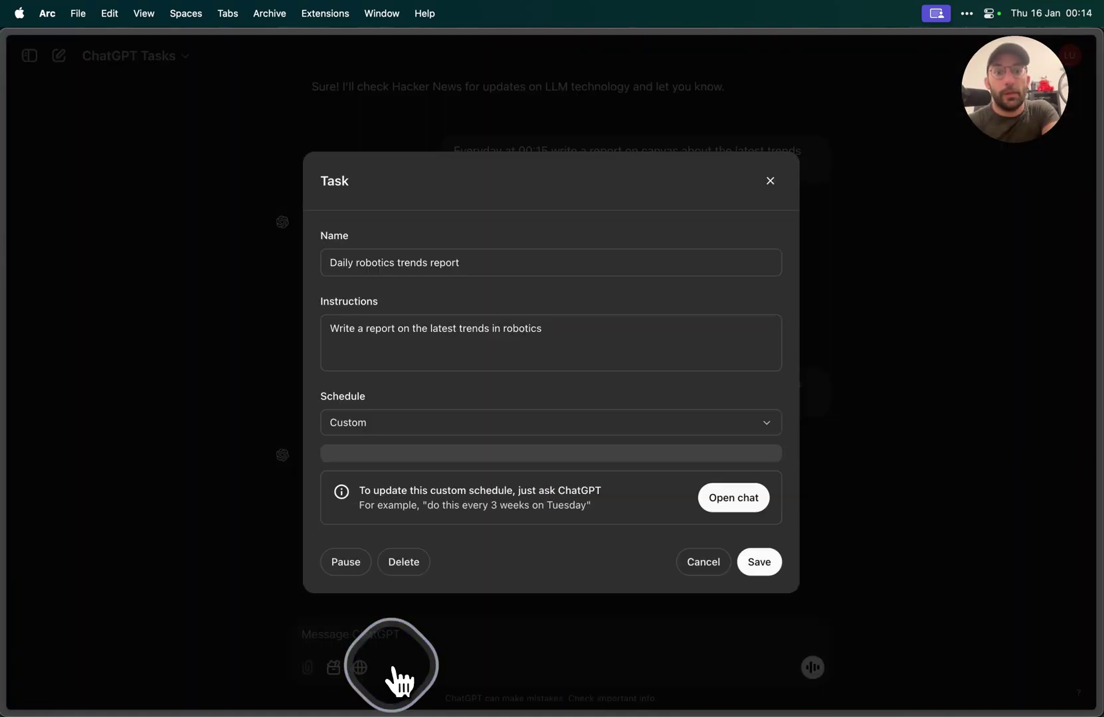
pyautogui.click(465, 639)
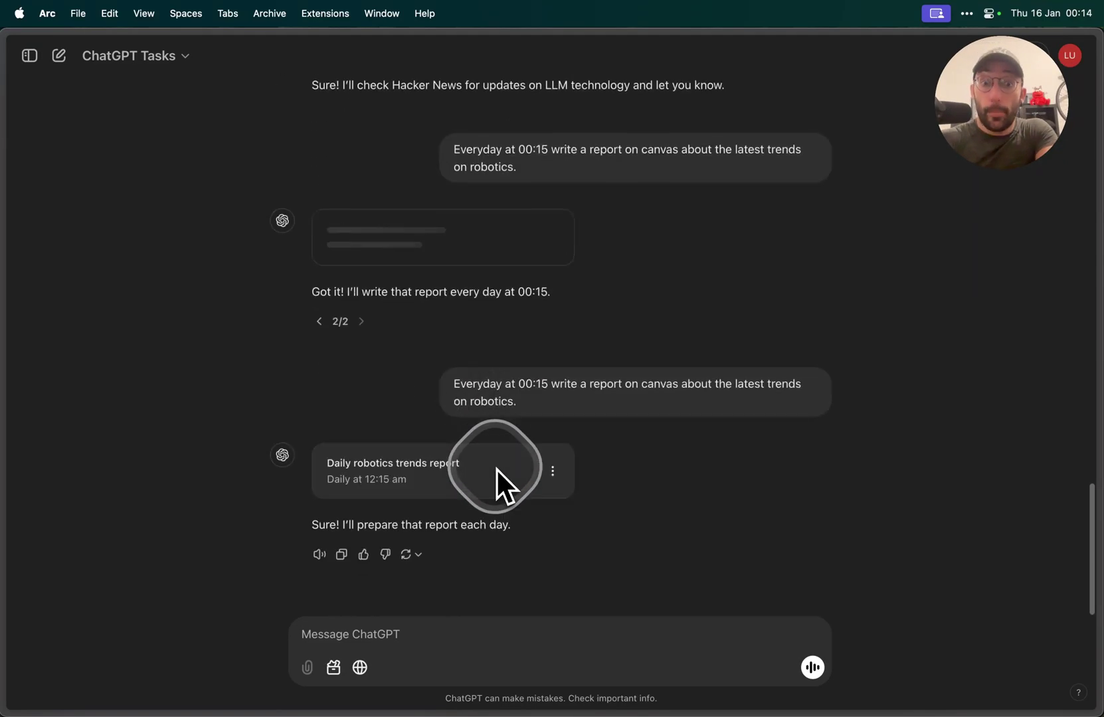
pyautogui.click(551, 471)
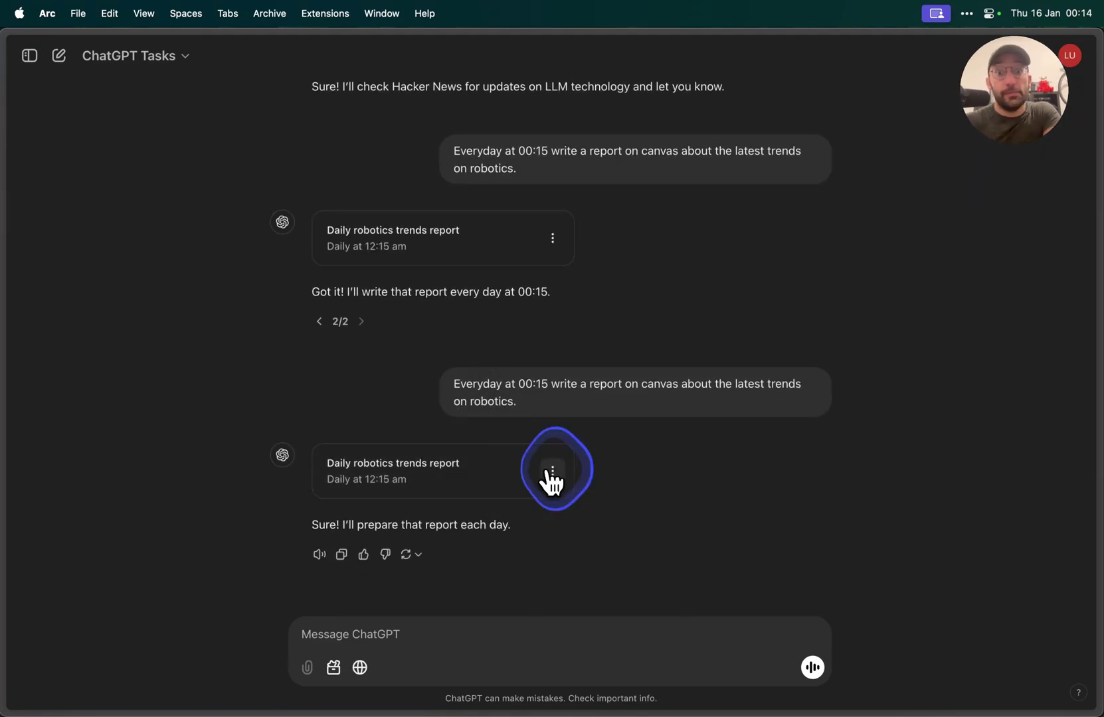
pyautogui.click(582, 514)
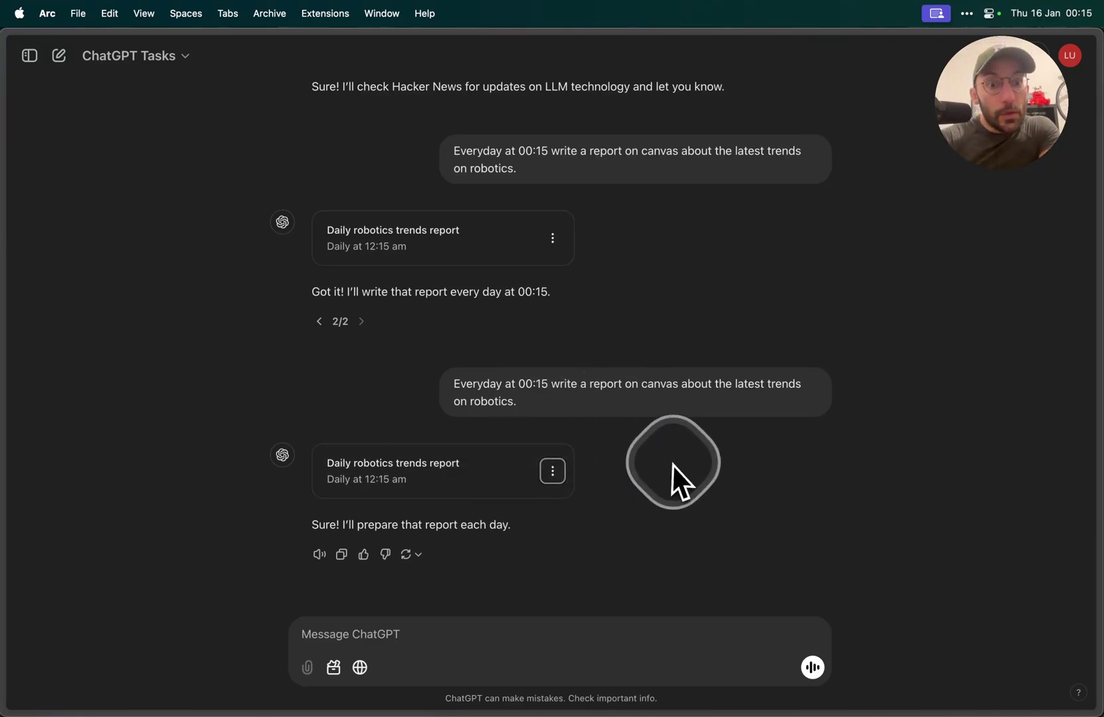
pyautogui.tripleClick(454, 518)
pyautogui.scroll(1, 552, 528)
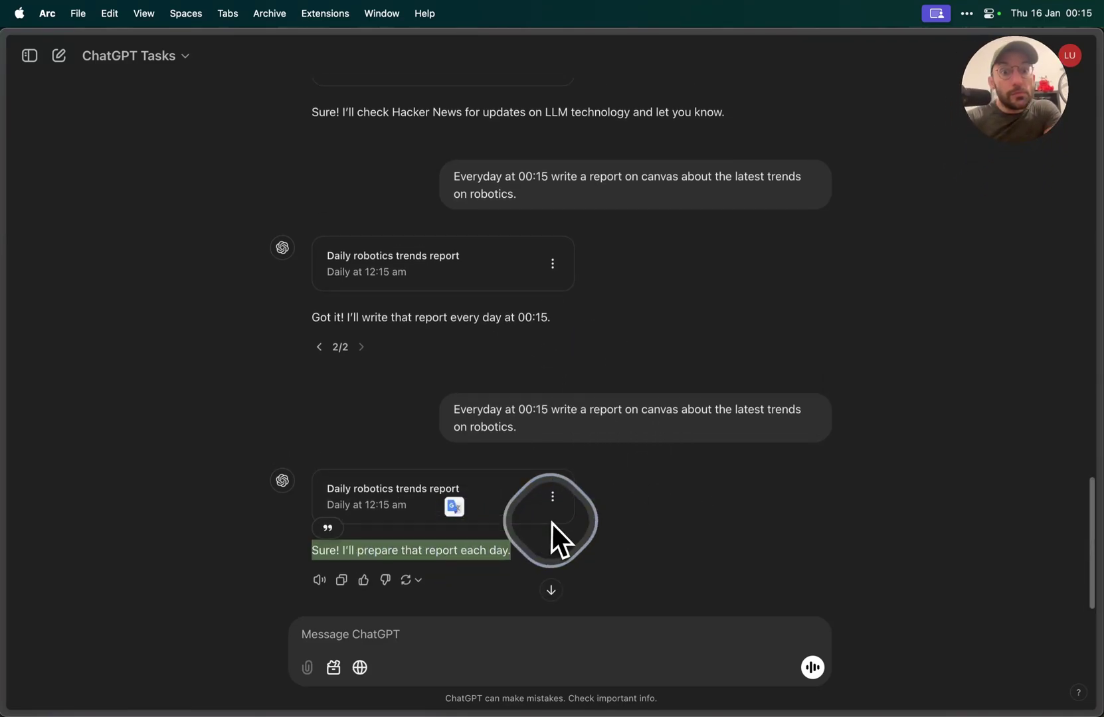
pyautogui.scroll(-1, 613, 501)
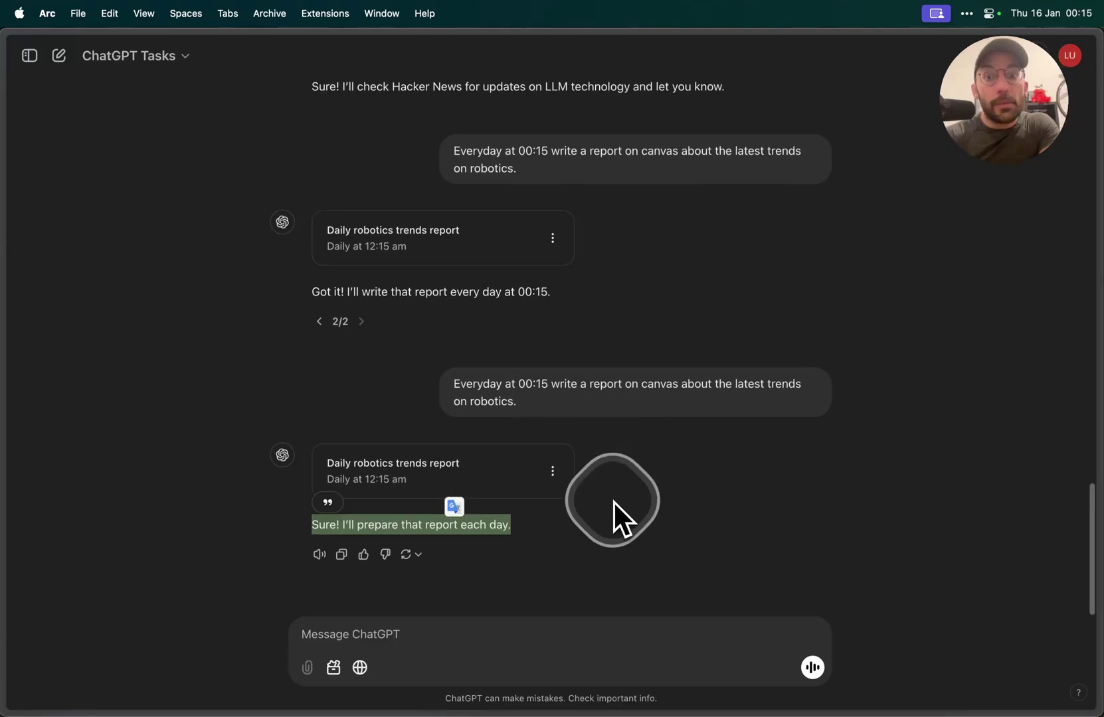
pyautogui.scroll(-10, 614, 502)
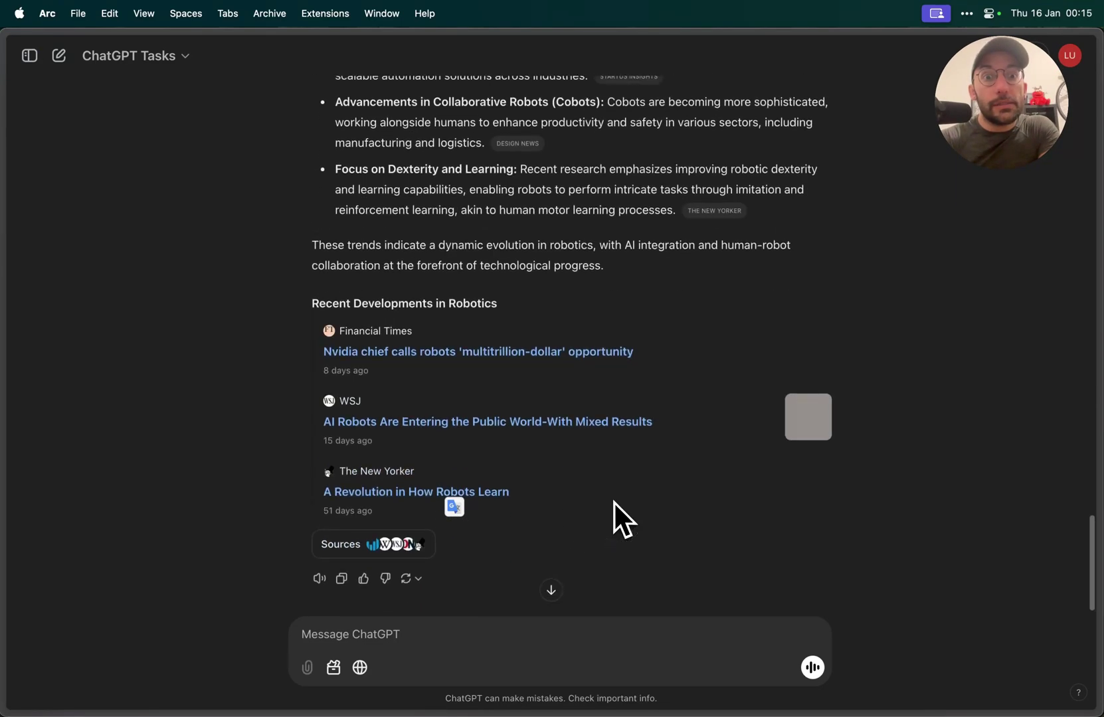
pyautogui.scroll(10, 613, 503)
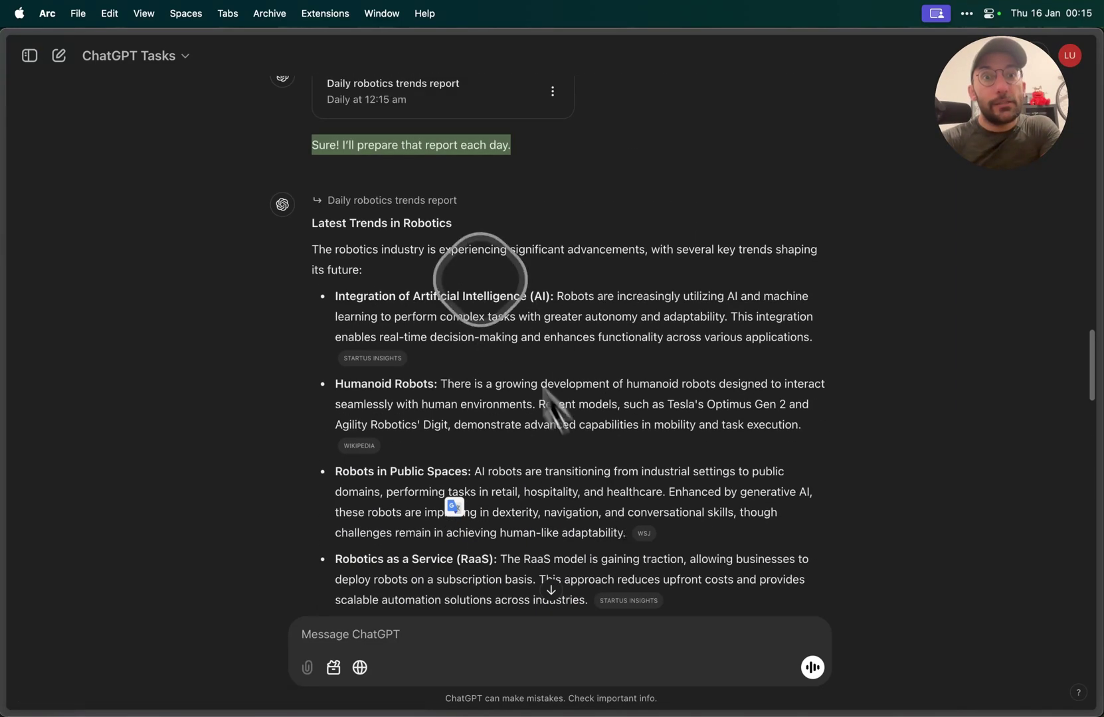
pyautogui.tripleClick(405, 222)
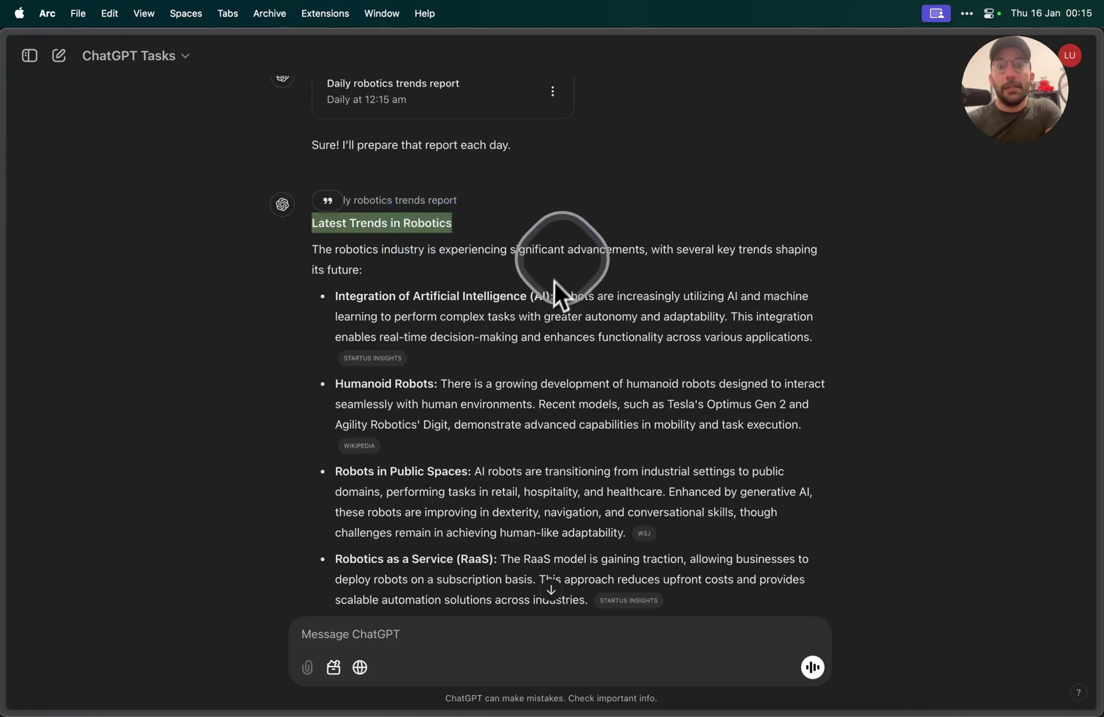
pyautogui.click(584, 279)
pyautogui.scroll(-3, 664, 266)
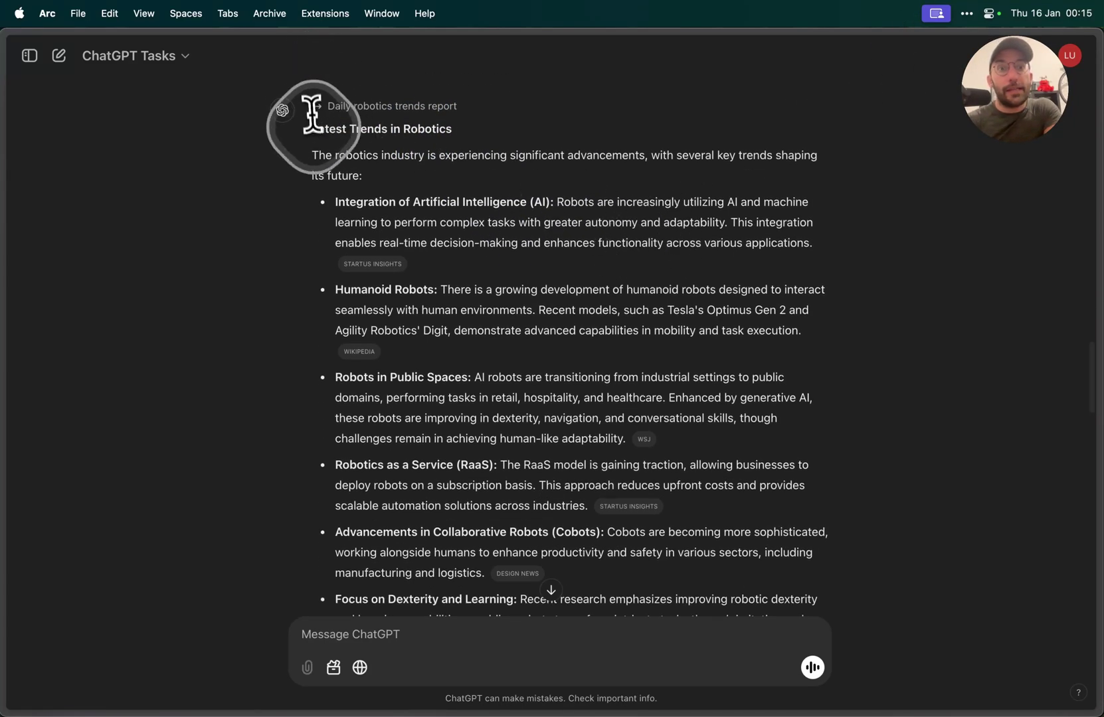
pyautogui.moveTo(308, 110); pyautogui.dragTo(483, 277)
pyautogui.scroll(-1, 482, 276)
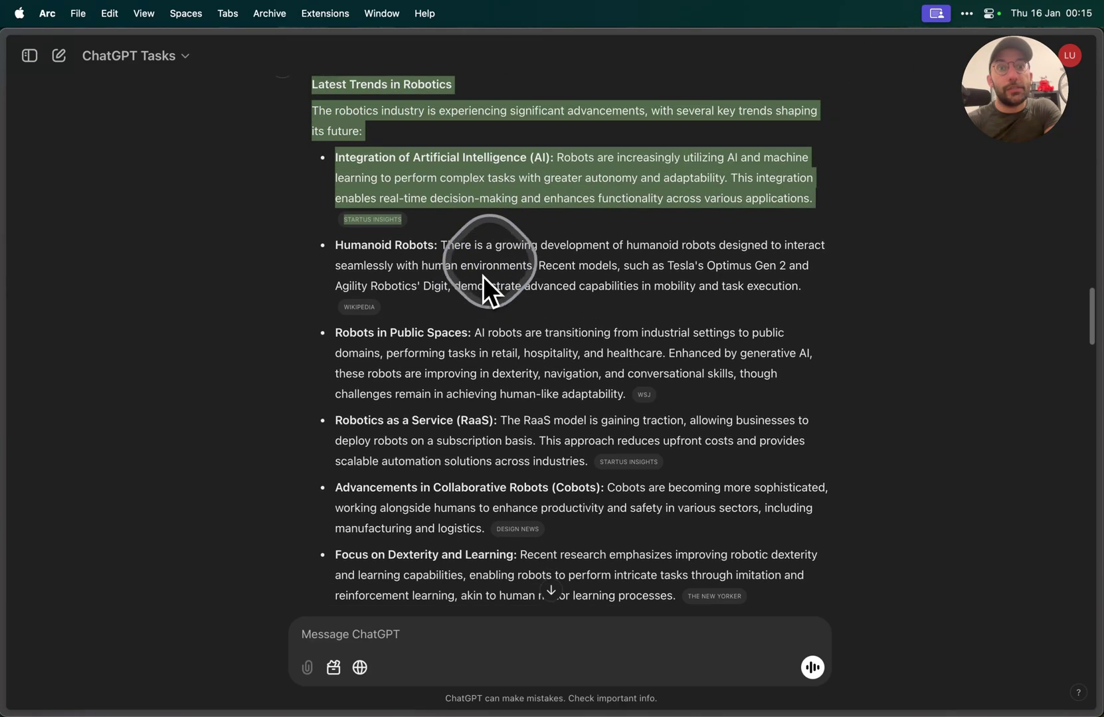
pyautogui.click(485, 272)
pyautogui.scroll(-1, 491, 257)
pyautogui.tripleClick(404, 120)
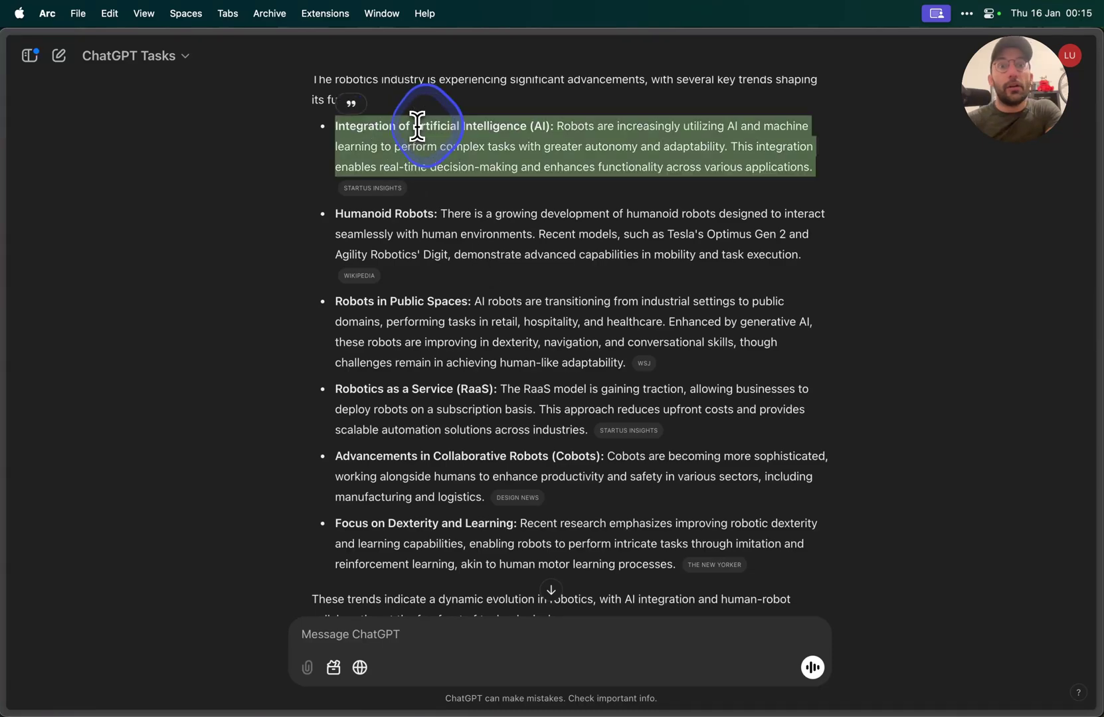
pyautogui.scroll(-1, 524, 271)
pyautogui.tripleClick(493, 179)
pyautogui.scroll(-2, 493, 186)
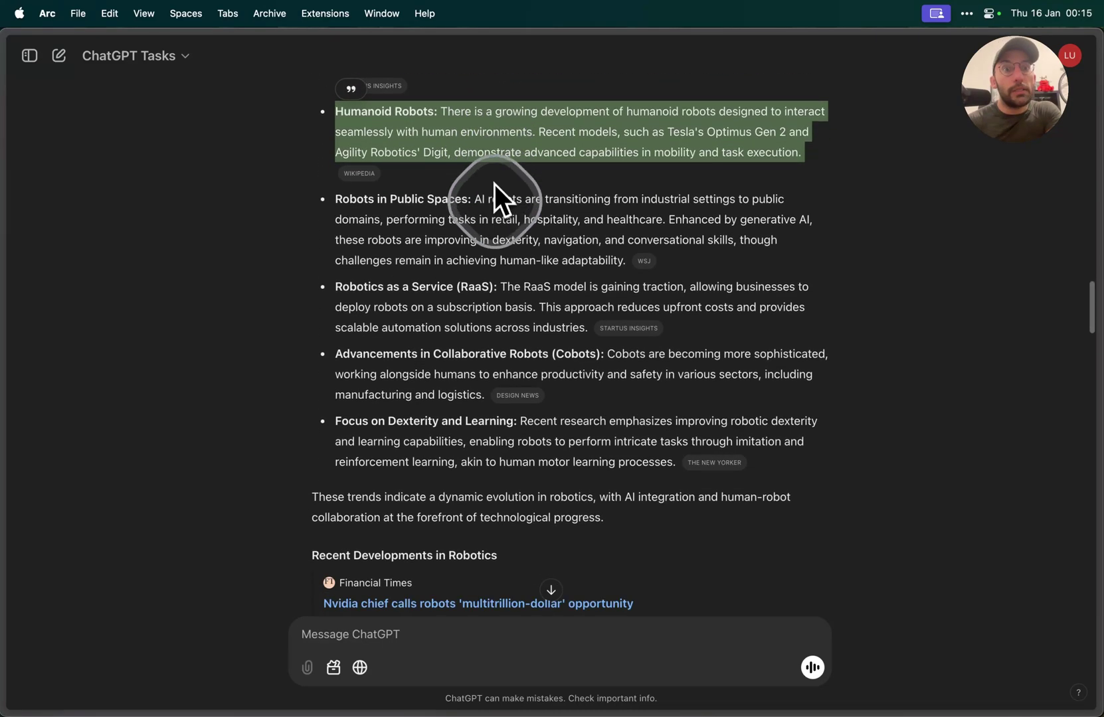
pyautogui.tripleClick(496, 207)
pyautogui.scroll(-3, 496, 208)
pyautogui.doubleClick(497, 211)
pyautogui.scroll(-10, 497, 210)
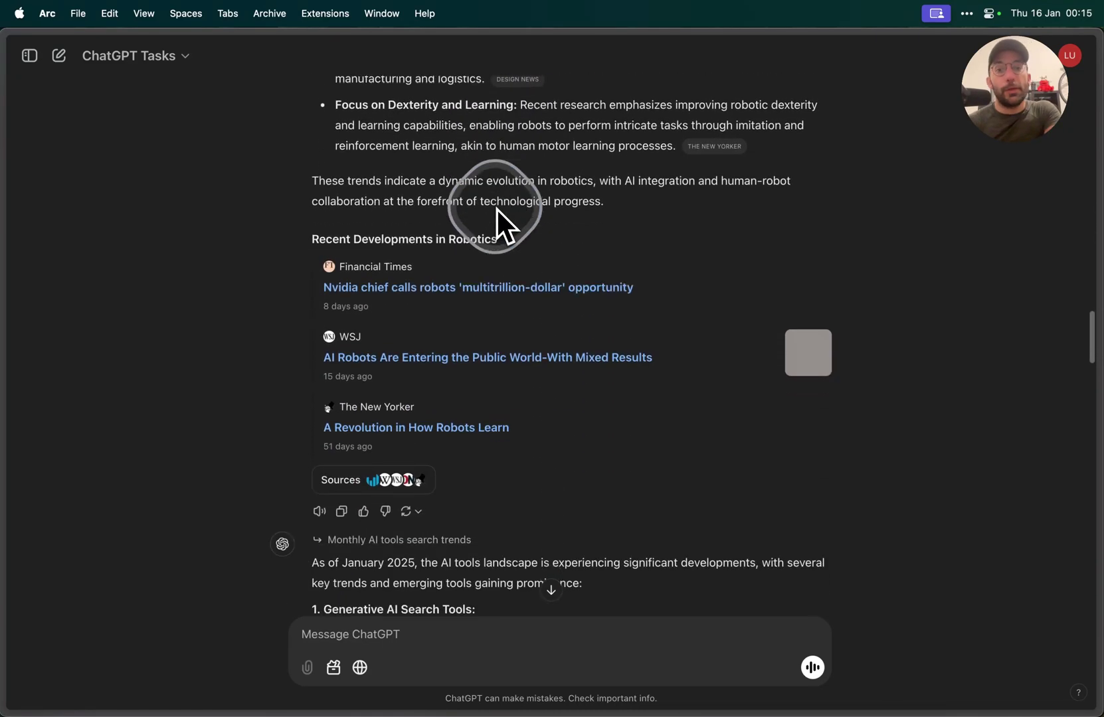
pyautogui.scroll(-4, 623, 394)
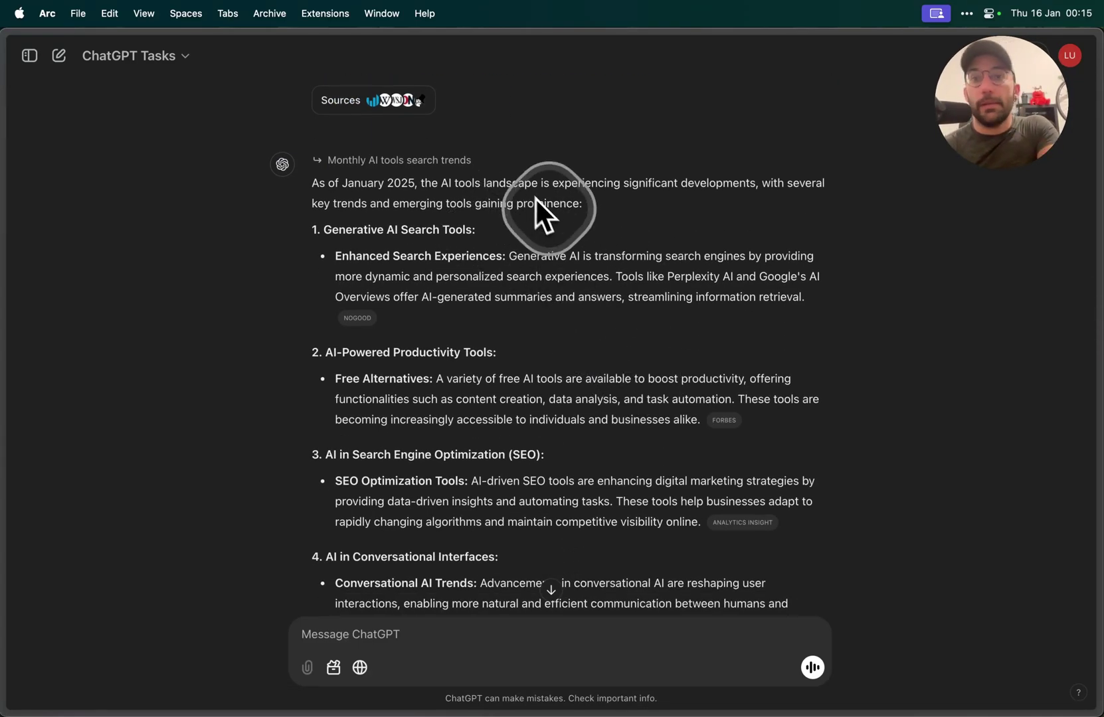
pyautogui.scroll(-2, 536, 200)
pyautogui.moveTo(310, 126); pyautogui.dragTo(594, 156)
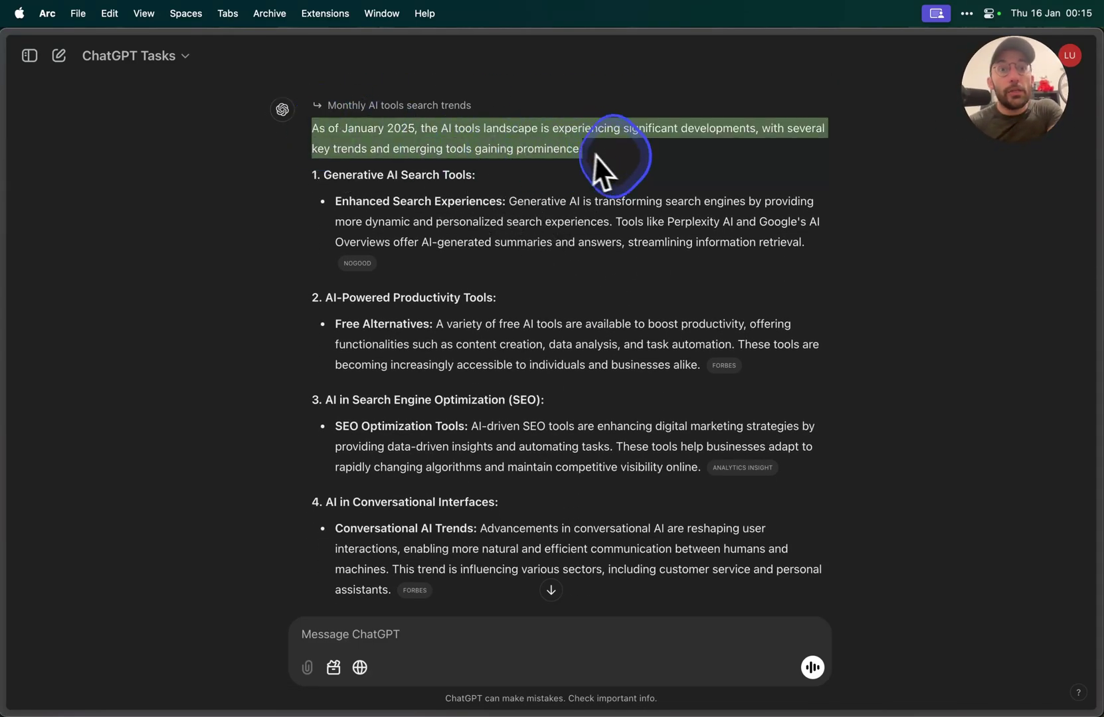
pyautogui.scroll(-1, 677, 239)
pyautogui.click(649, 191)
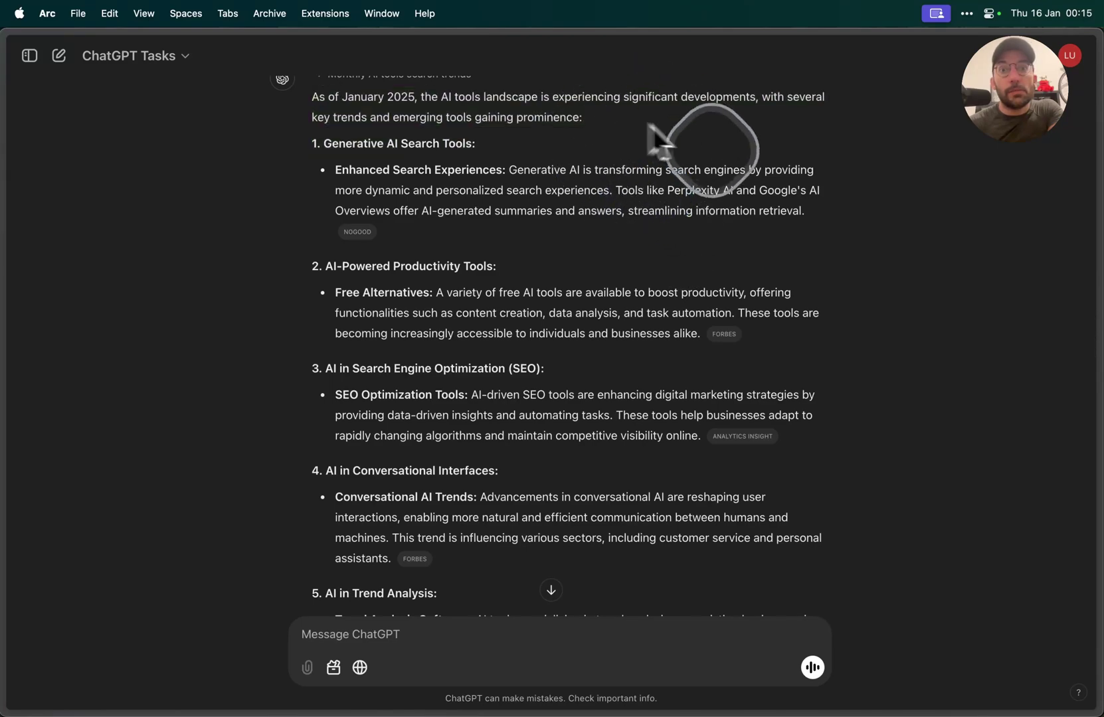
pyautogui.scroll(-2, 714, 156)
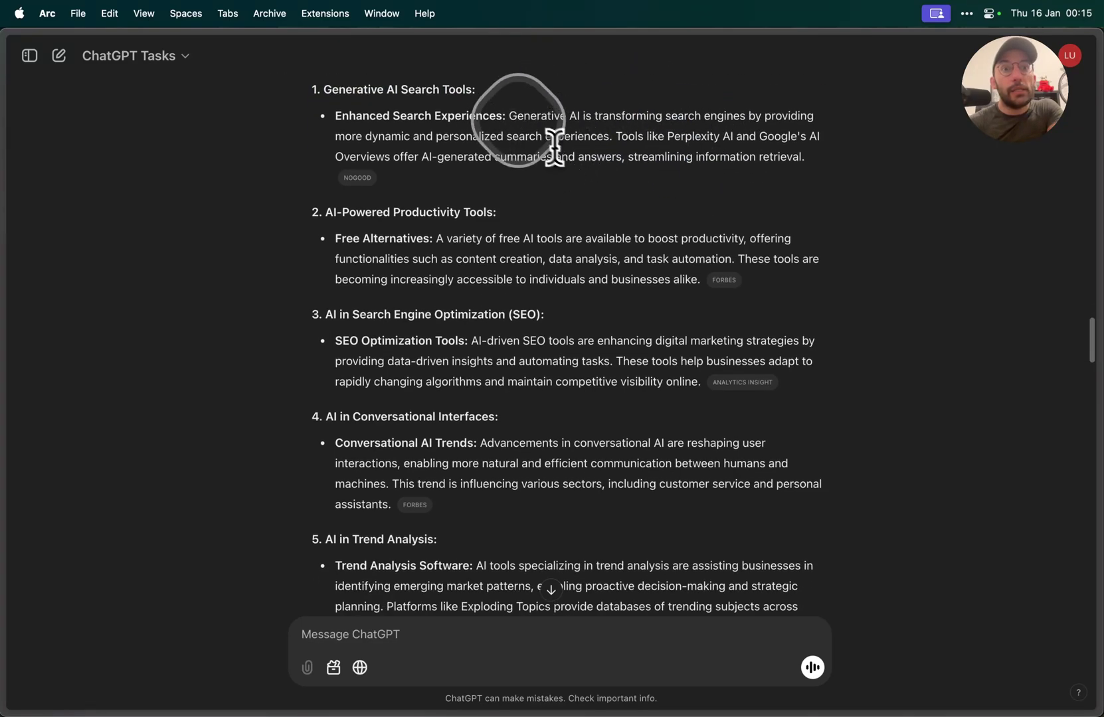
pyautogui.tripleClick(531, 118)
pyautogui.scroll(-3, 552, 157)
pyautogui.tripleClick(535, 133)
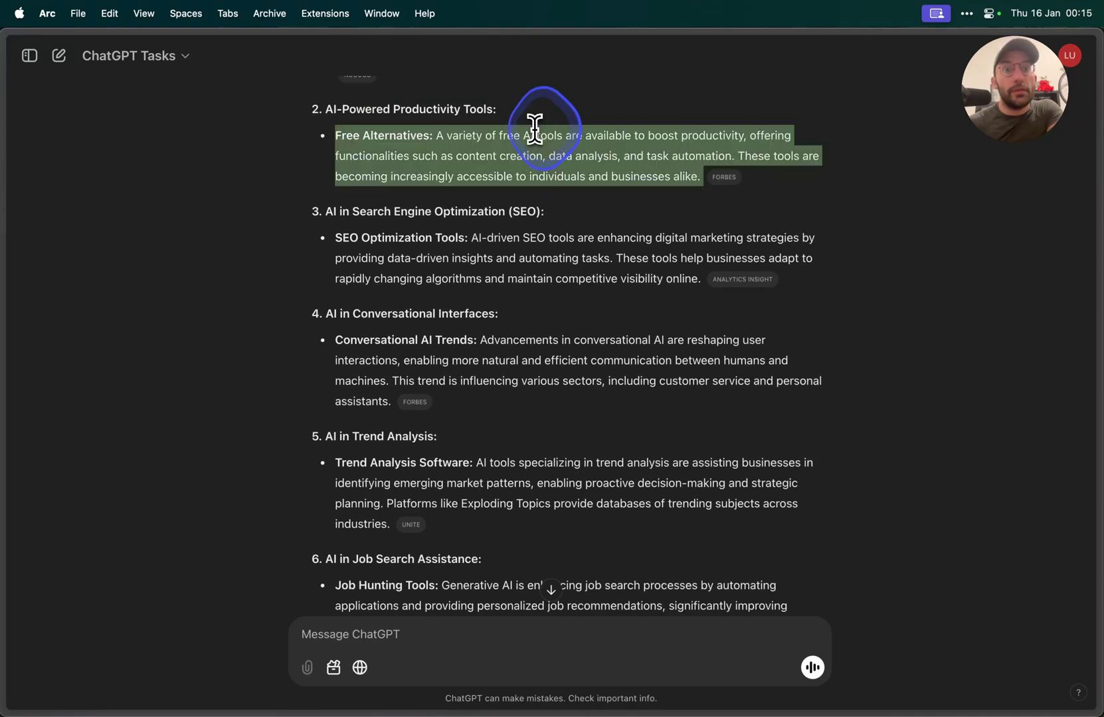
pyautogui.scroll(-2, 551, 153)
pyautogui.tripleClick(571, 159)
pyautogui.scroll(-1, 584, 186)
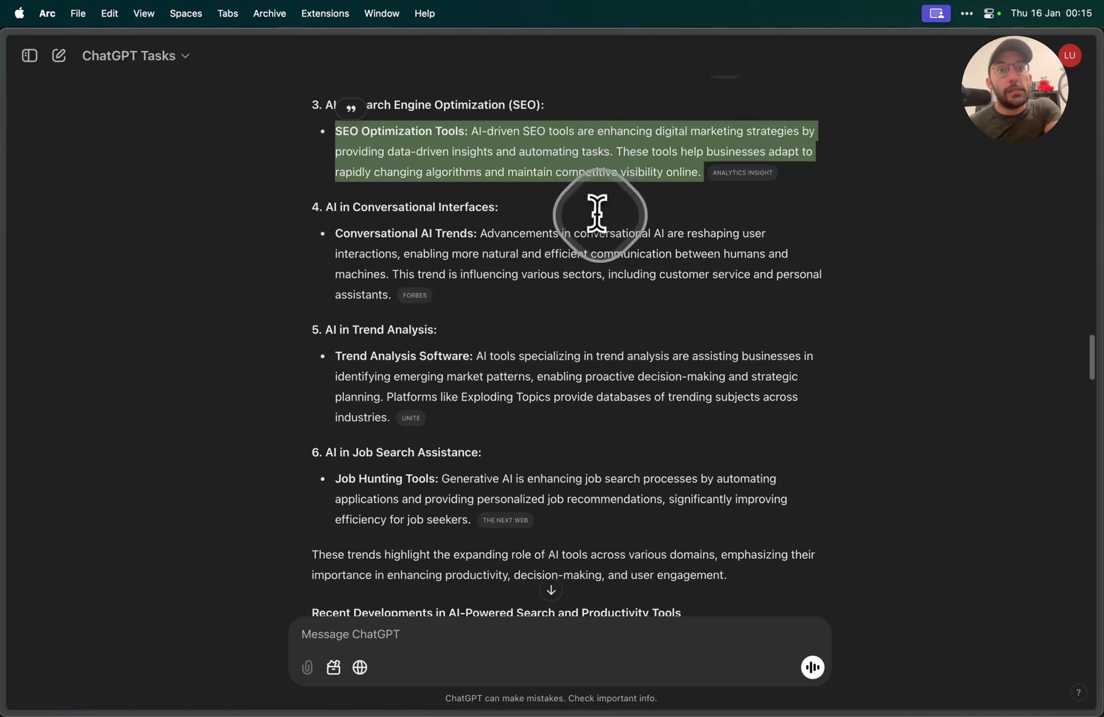
pyautogui.scroll(-1, 588, 211)
pyautogui.tripleClick(578, 209)
pyautogui.scroll(-3, 578, 202)
pyautogui.click(554, 185)
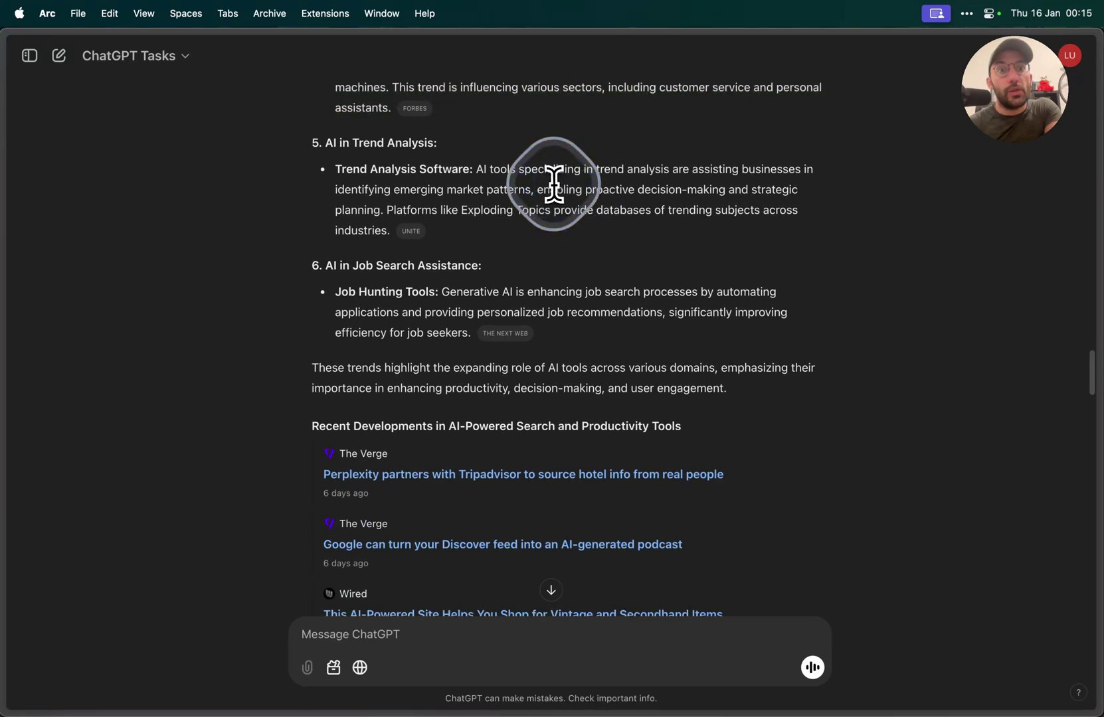
pyautogui.scroll(-2, 561, 239)
pyautogui.tripleClick(553, 232)
pyautogui.scroll(-10, 552, 232)
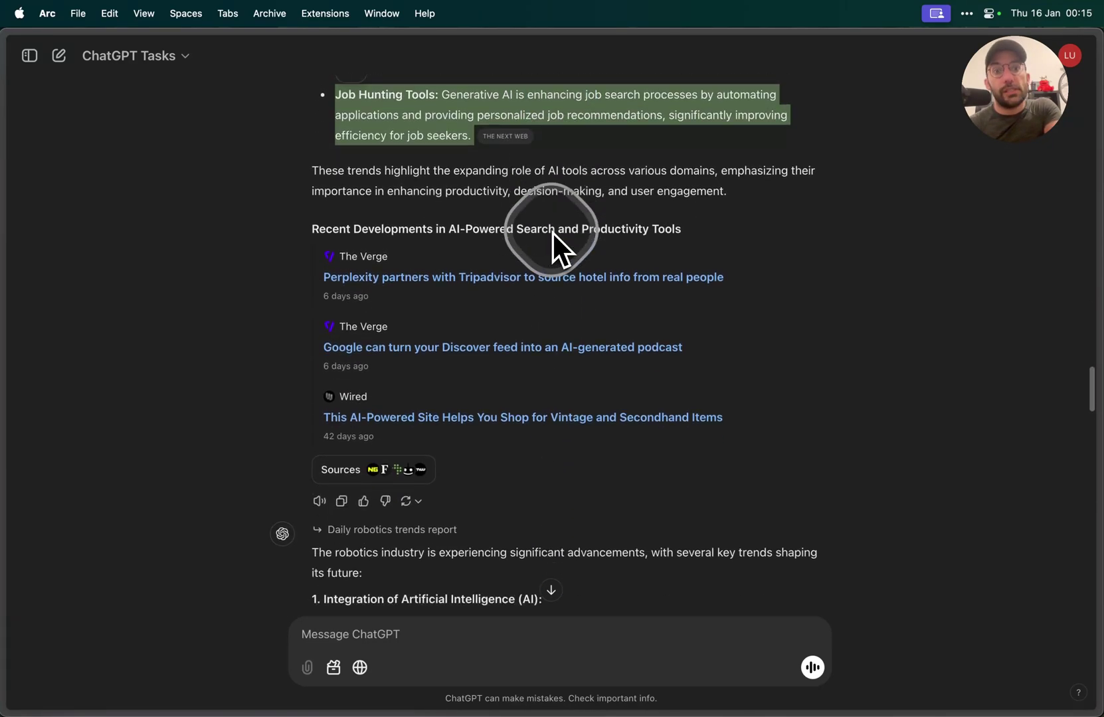
pyautogui.scroll(-4, 588, 288)
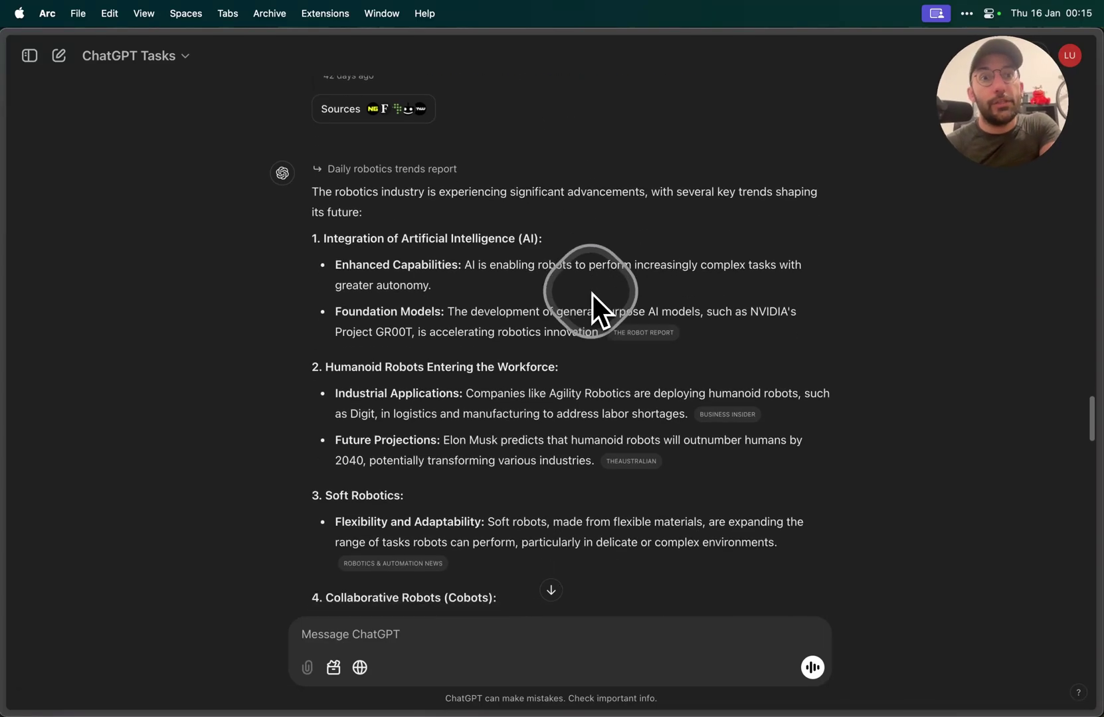
pyautogui.scroll(-7, 555, 185)
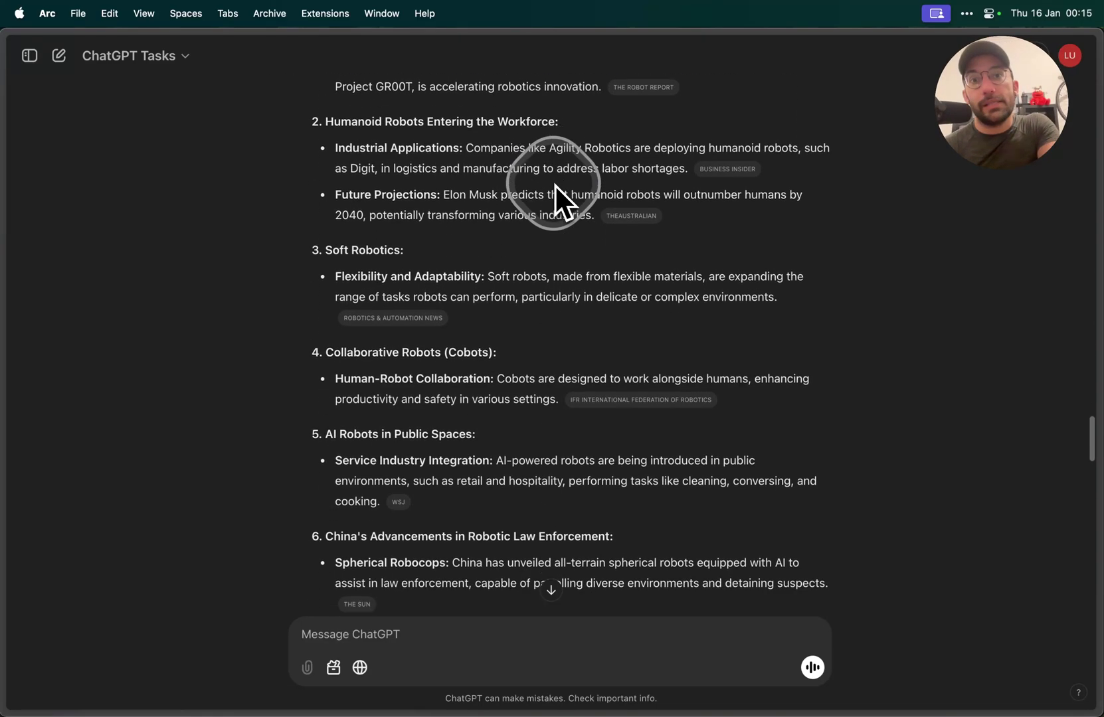
pyautogui.scroll(-7, 555, 185)
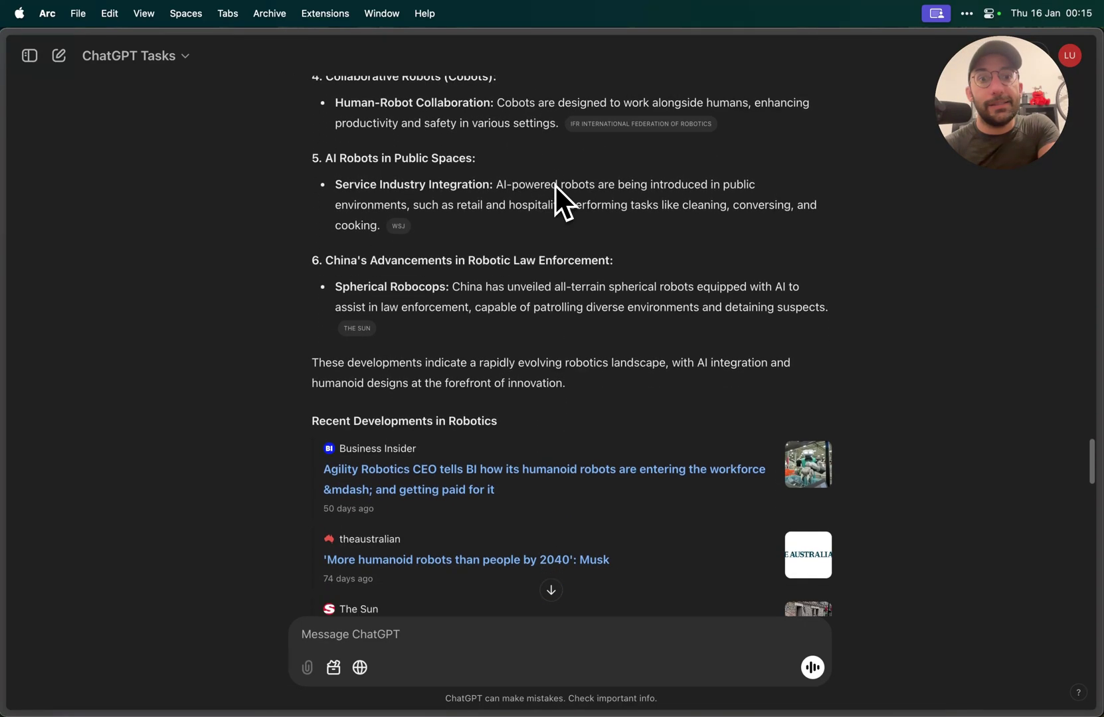
pyautogui.scroll(18, 555, 185)
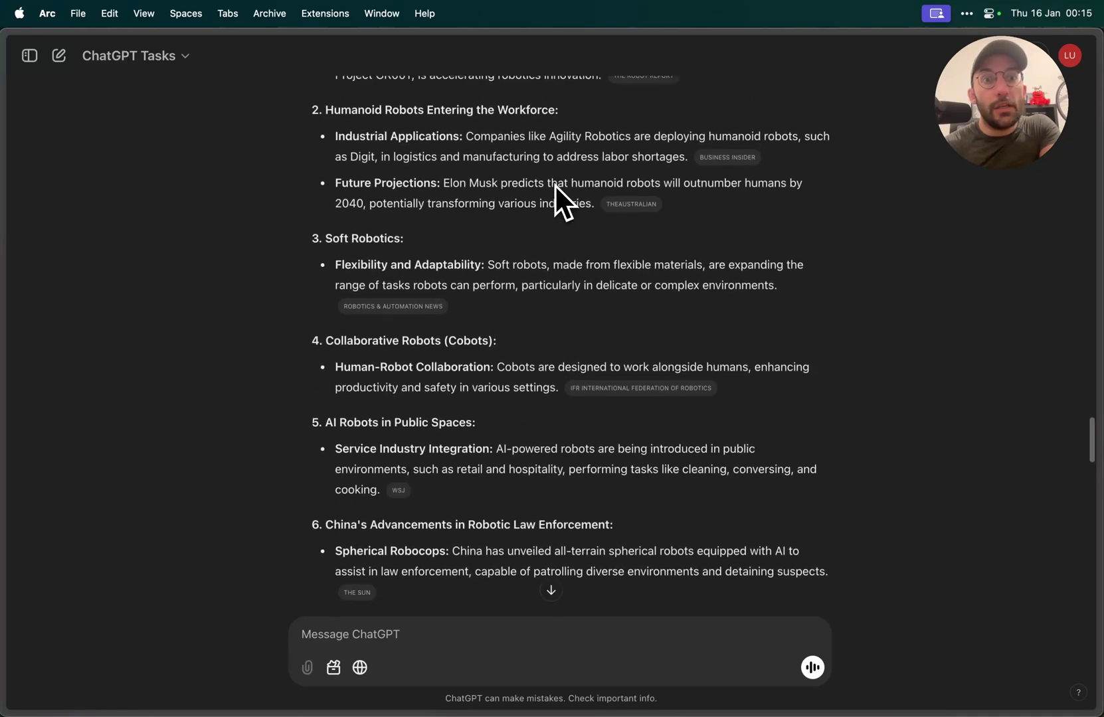
pyautogui.scroll(-20, 556, 185)
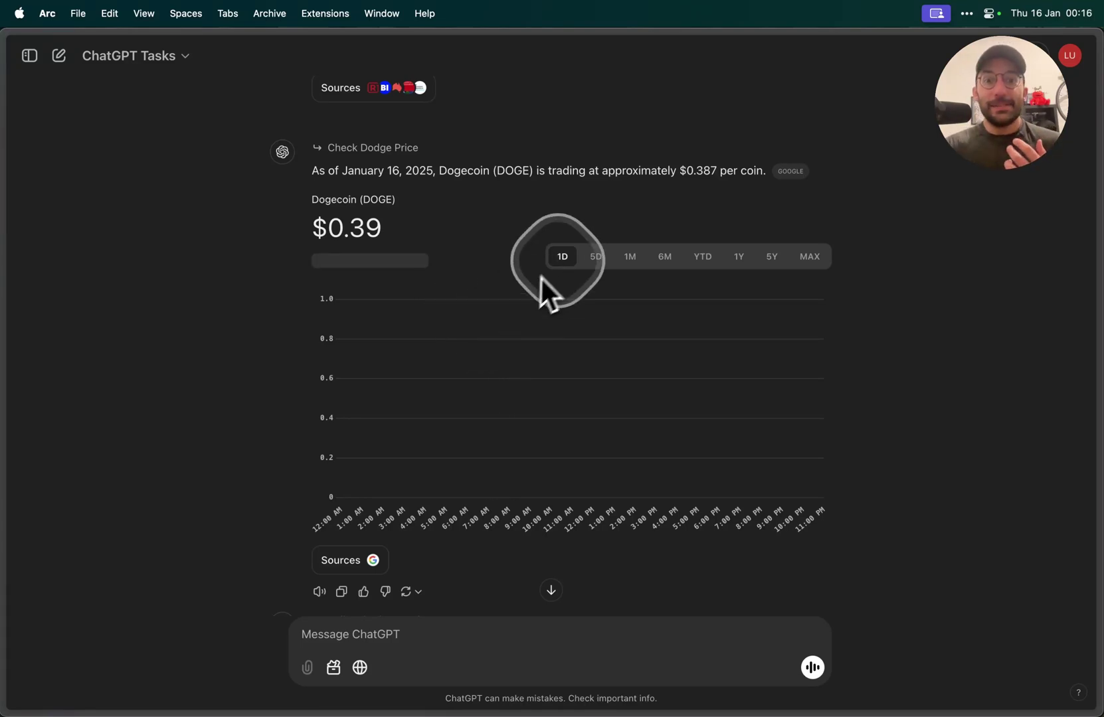
# Step: Step the Dogecoin chart through 5D, 1M, 6M, YTD, 1Y and 5Y, ending on MAX
pyautogui.click(592, 256)
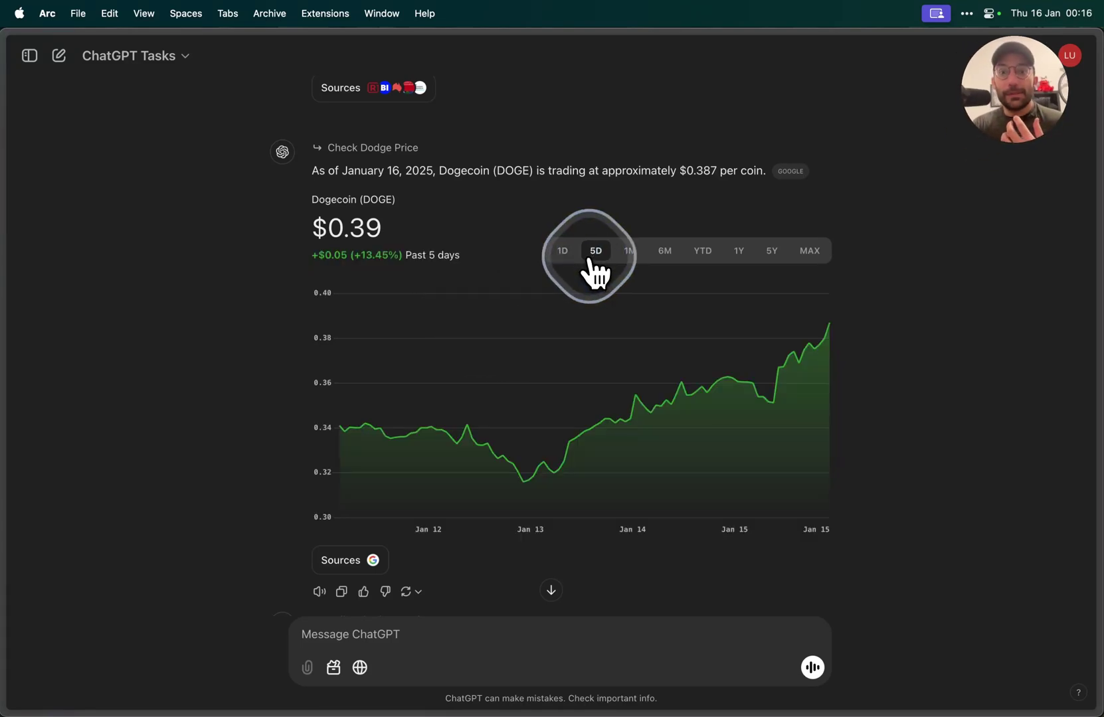
pyautogui.click(631, 253)
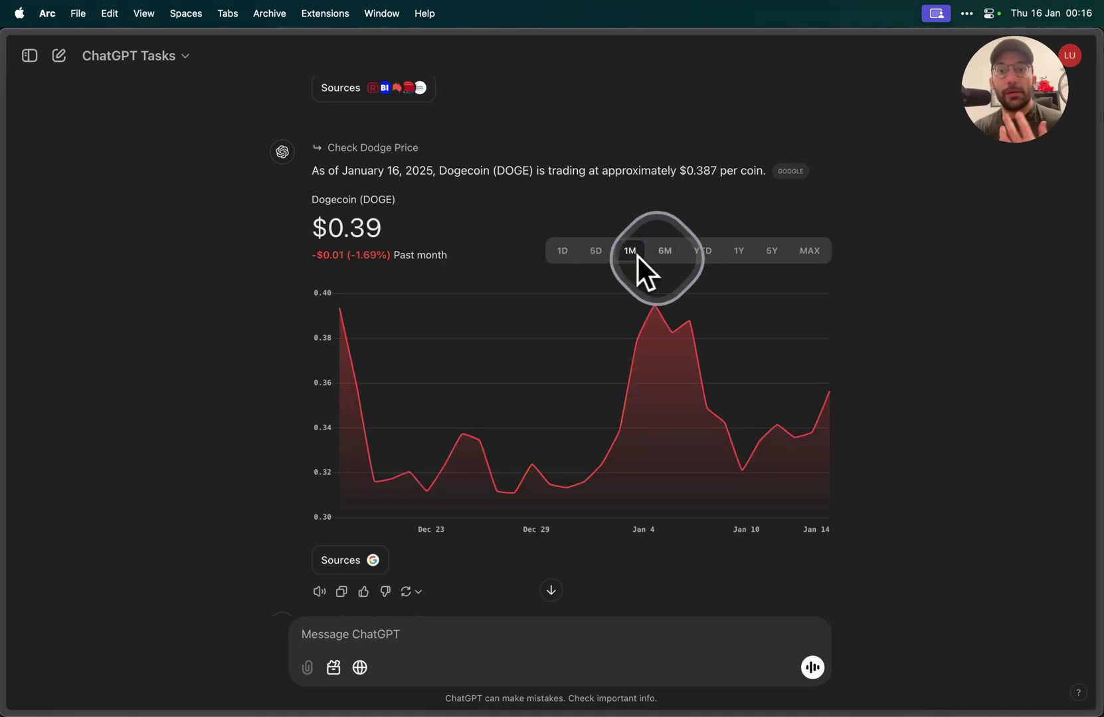
pyautogui.click(667, 256)
pyautogui.click(705, 253)
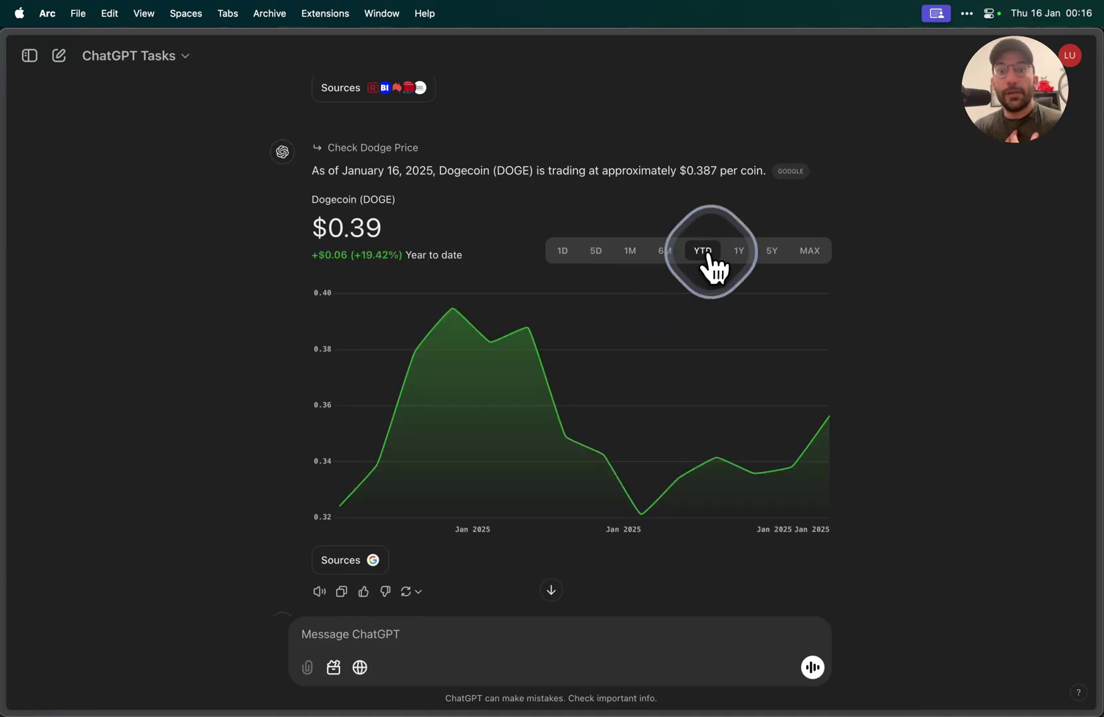
pyautogui.click(741, 255)
pyautogui.click(776, 255)
pyautogui.click(810, 256)
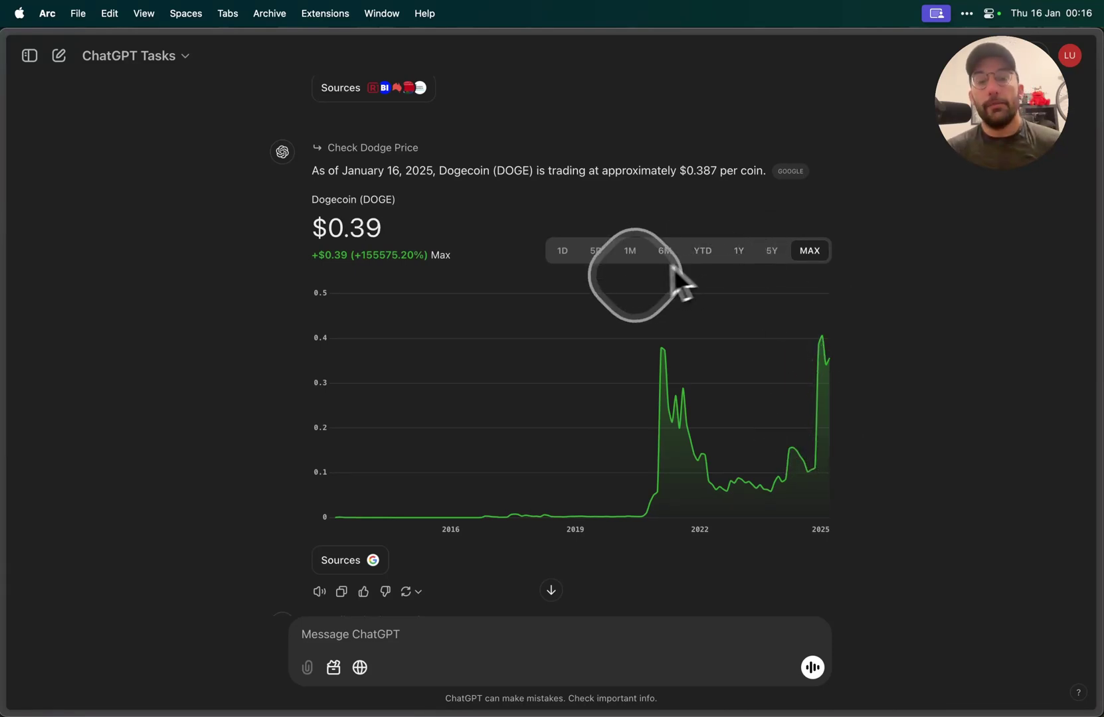
# Step: Switch the Dogecoin chart between the 1D, 5Y, MAX, 1Y and YTD ranges
pyautogui.scroll(-6, 558, 369)
pyautogui.scroll(1, 579, 448)
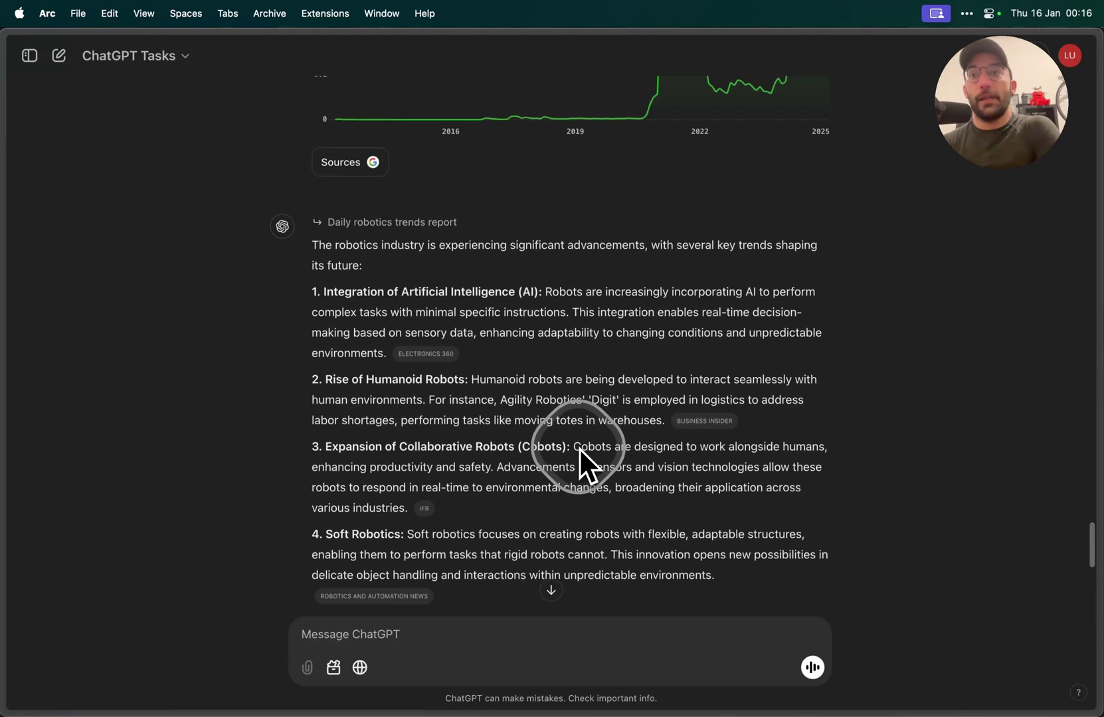
pyautogui.scroll(-6, 580, 449)
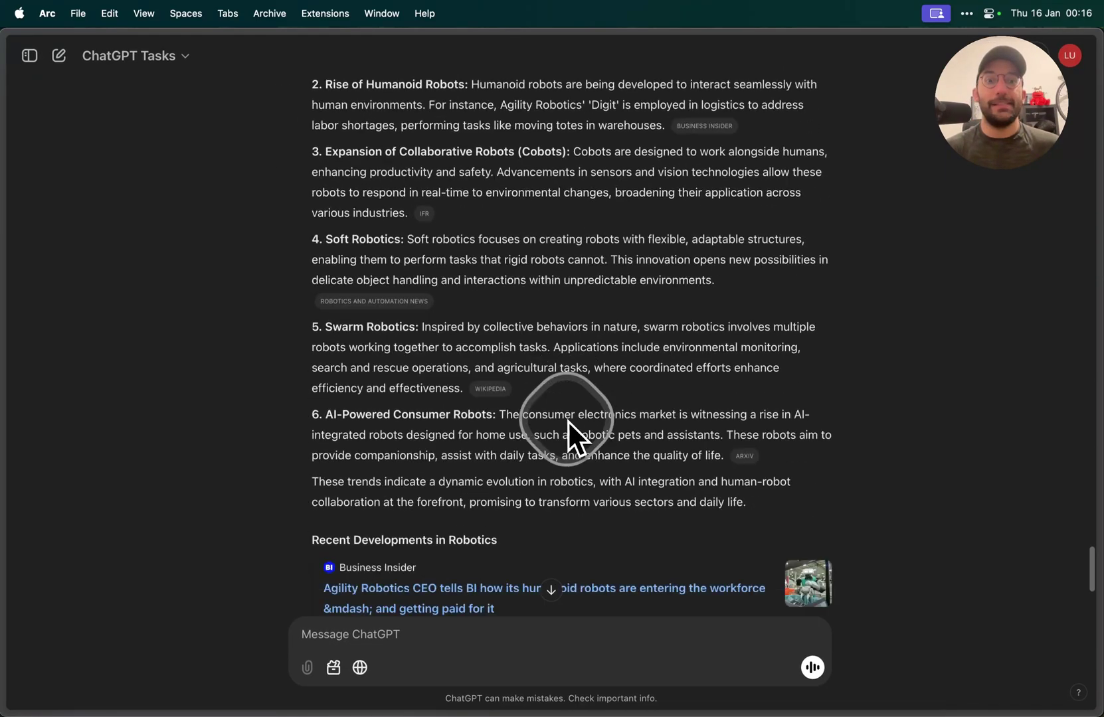
pyautogui.scroll(5, 568, 422)
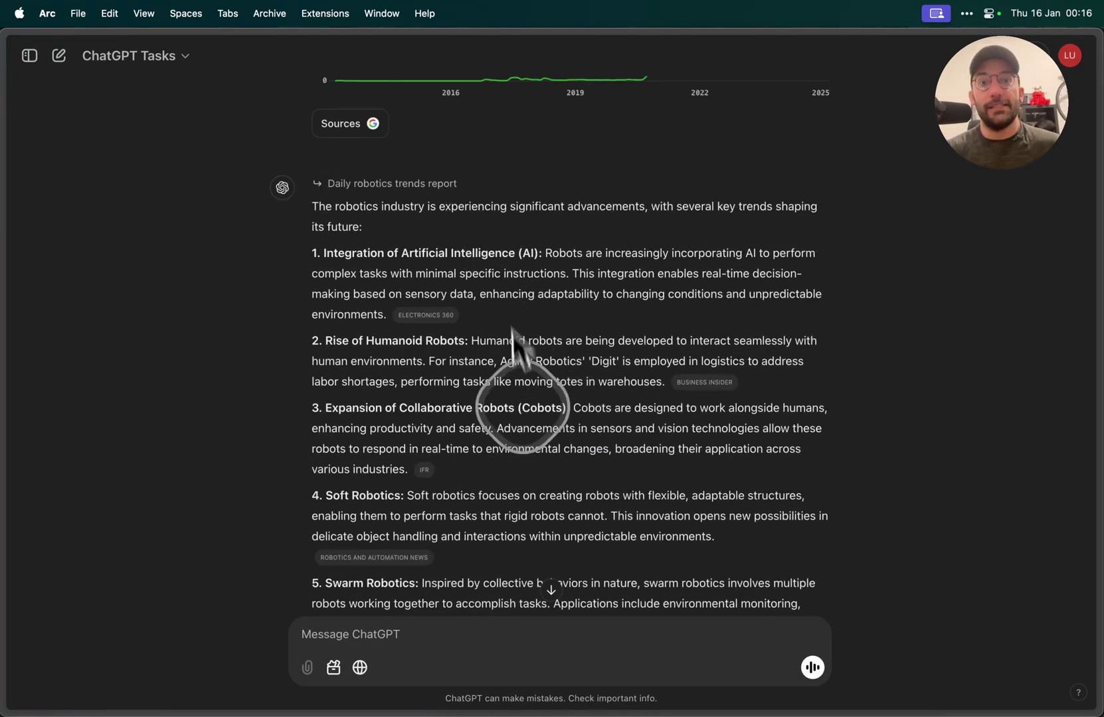
pyautogui.scroll(-8, 512, 365)
pyautogui.scroll(12, 509, 364)
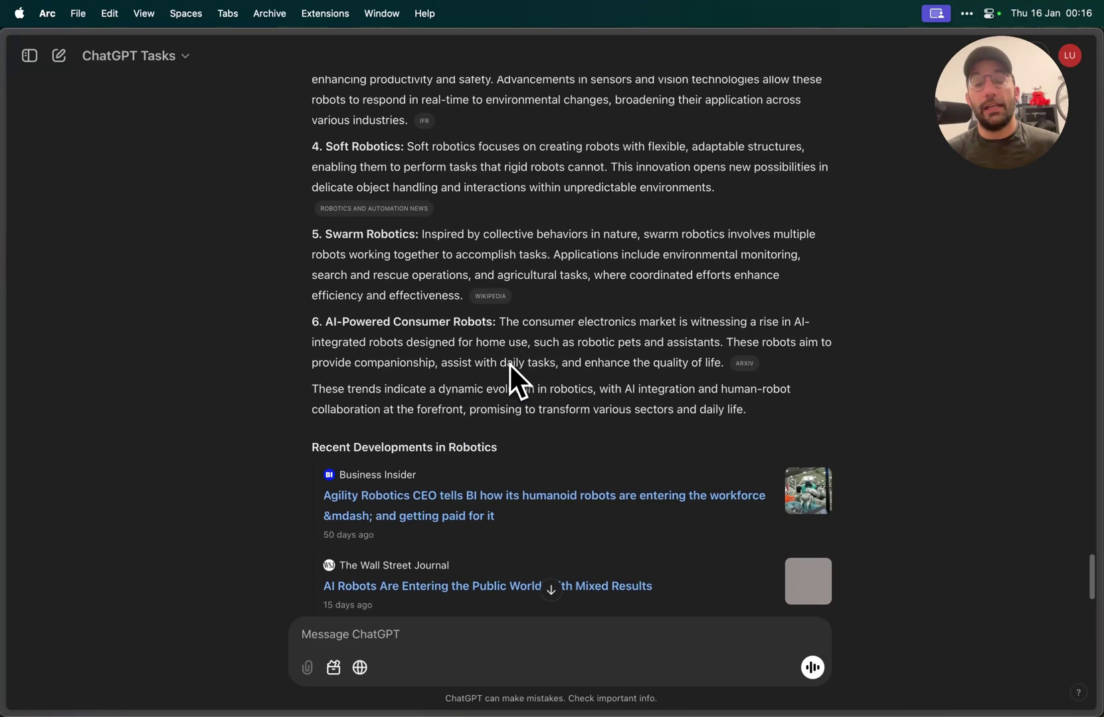
pyautogui.scroll(-12, 528, 397)
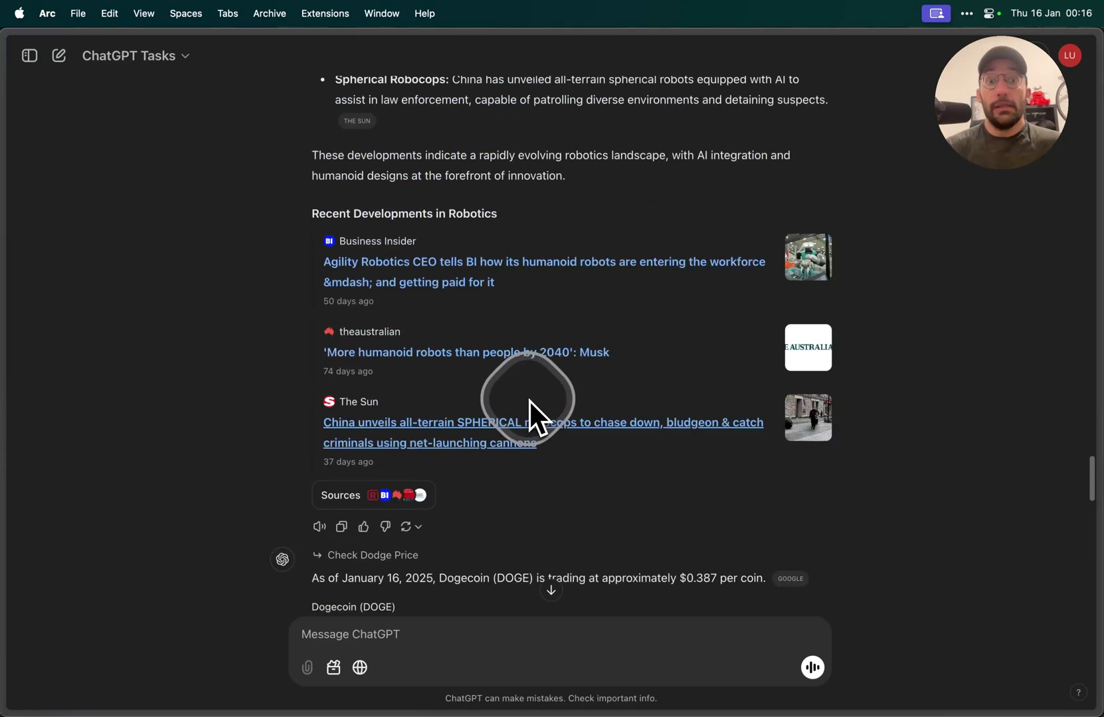
pyautogui.scroll(6, 529, 399)
pyautogui.scroll(-5, 529, 399)
pyautogui.scroll(10, 529, 399)
pyautogui.scroll(-3, 529, 399)
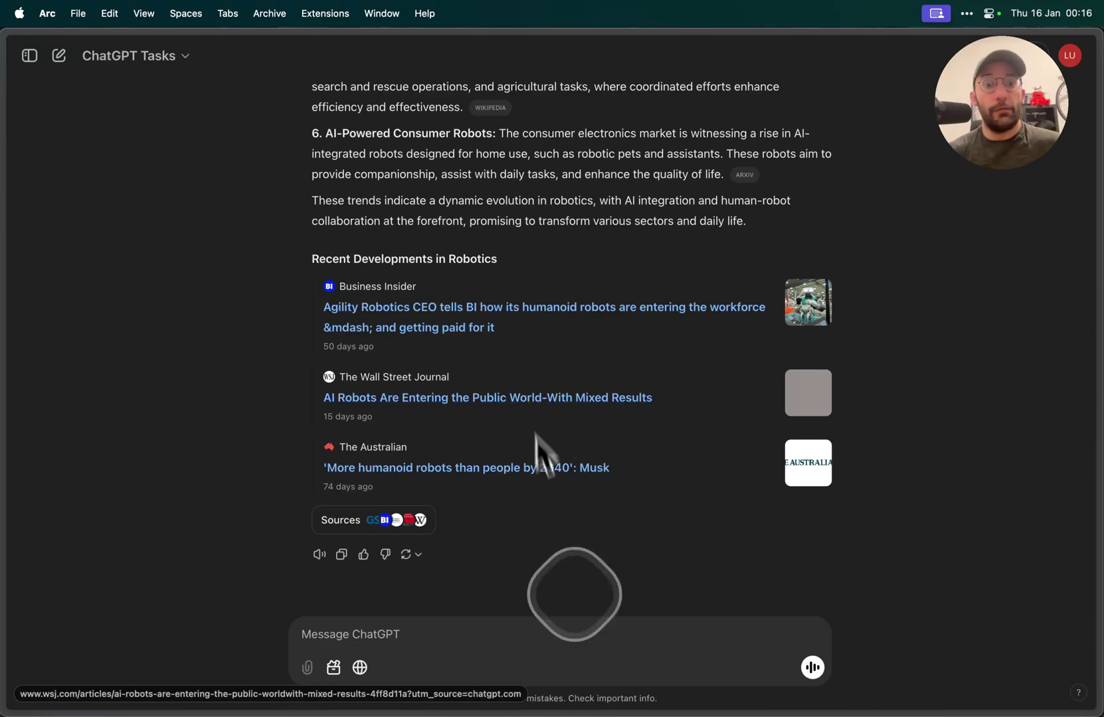
pyautogui.scroll(20, 572, 377)
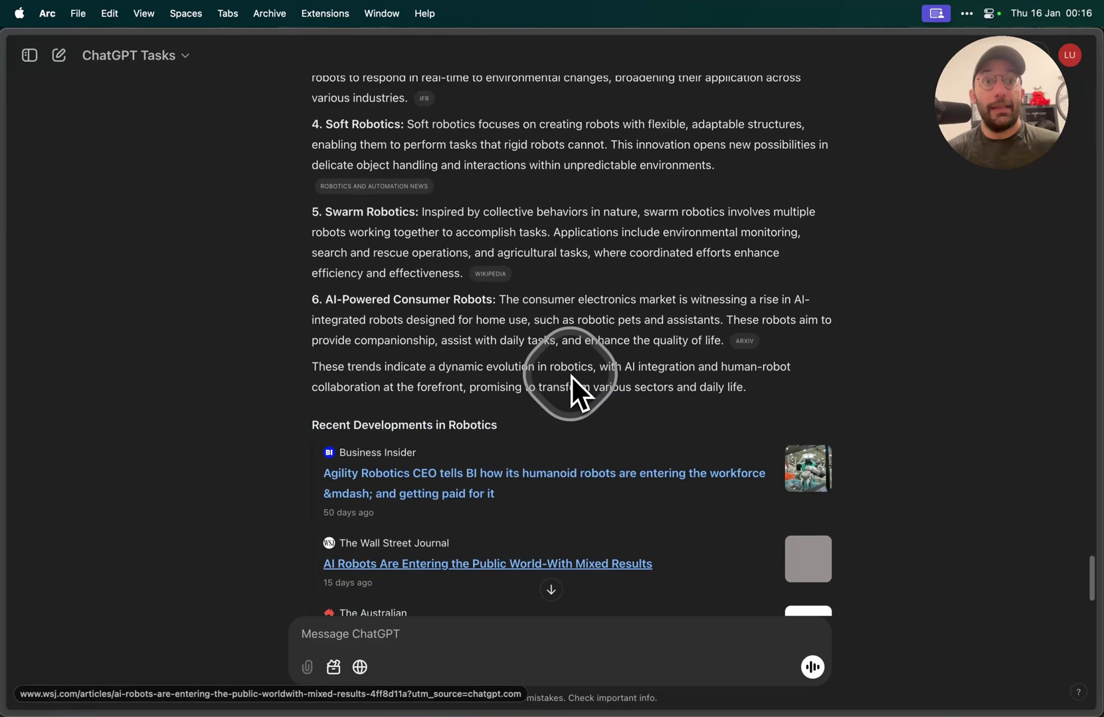
pyautogui.scroll(-5, 572, 376)
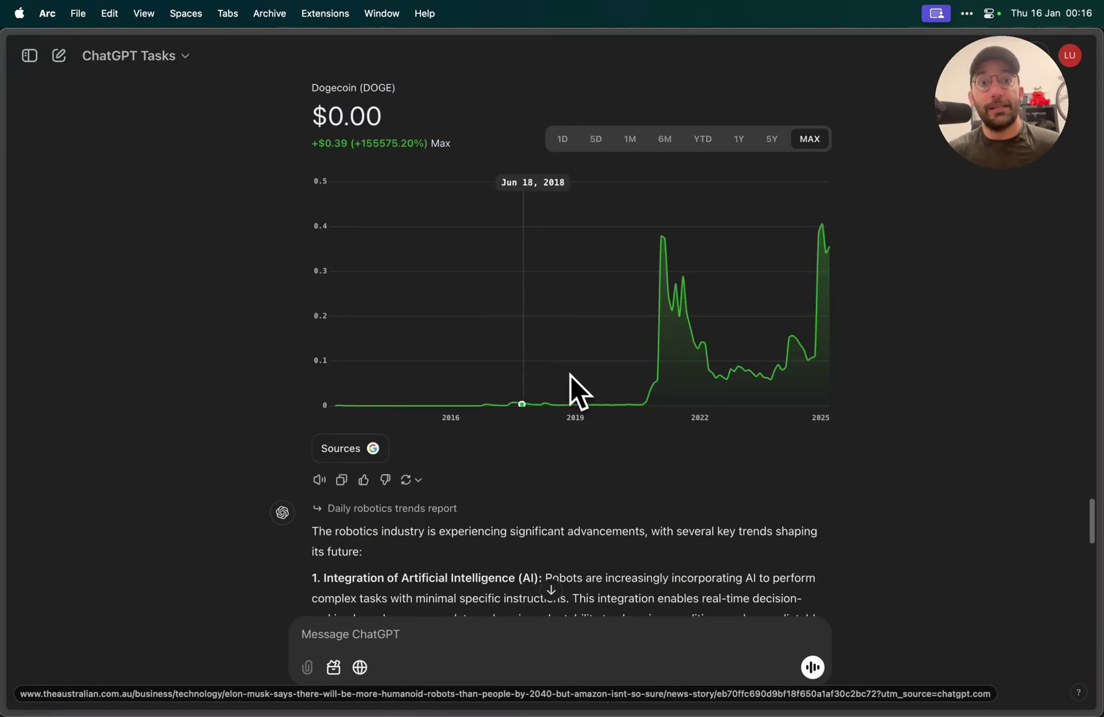
pyautogui.click(563, 140)
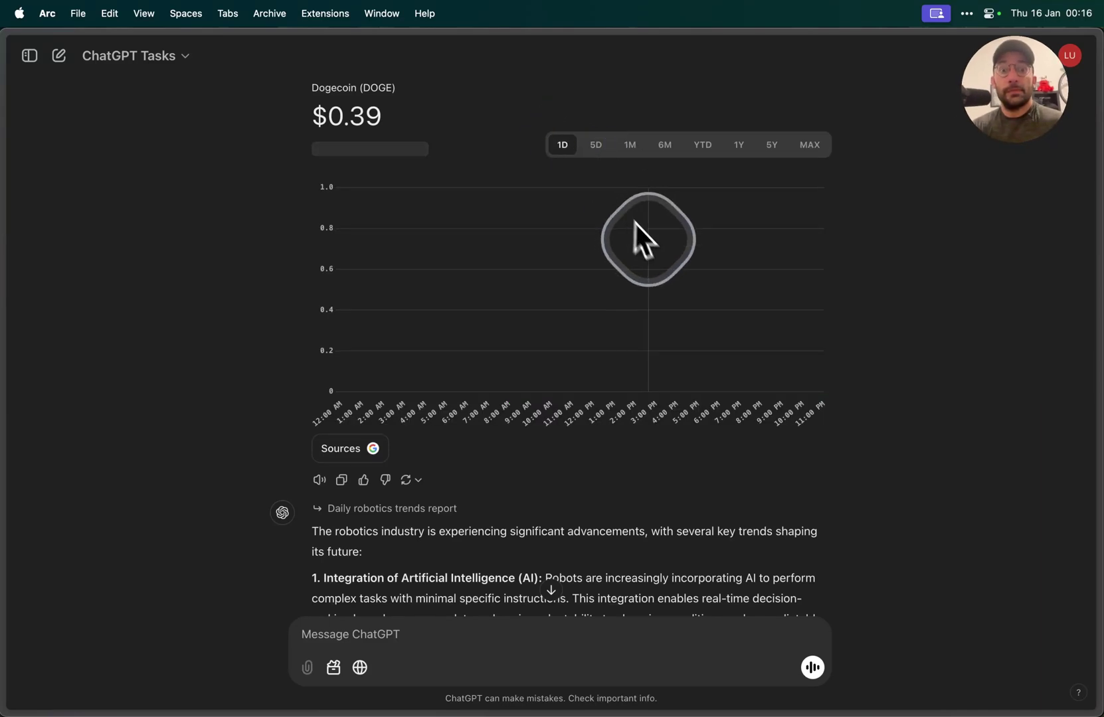
pyautogui.click(774, 147)
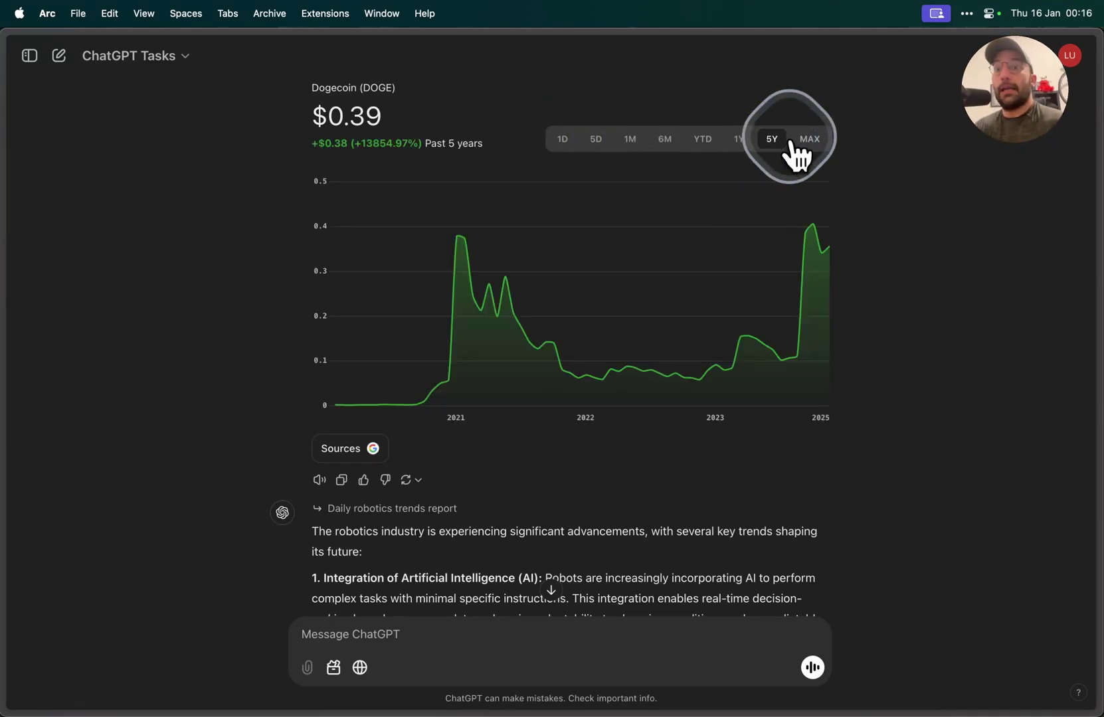
pyautogui.click(812, 143)
pyautogui.click(738, 147)
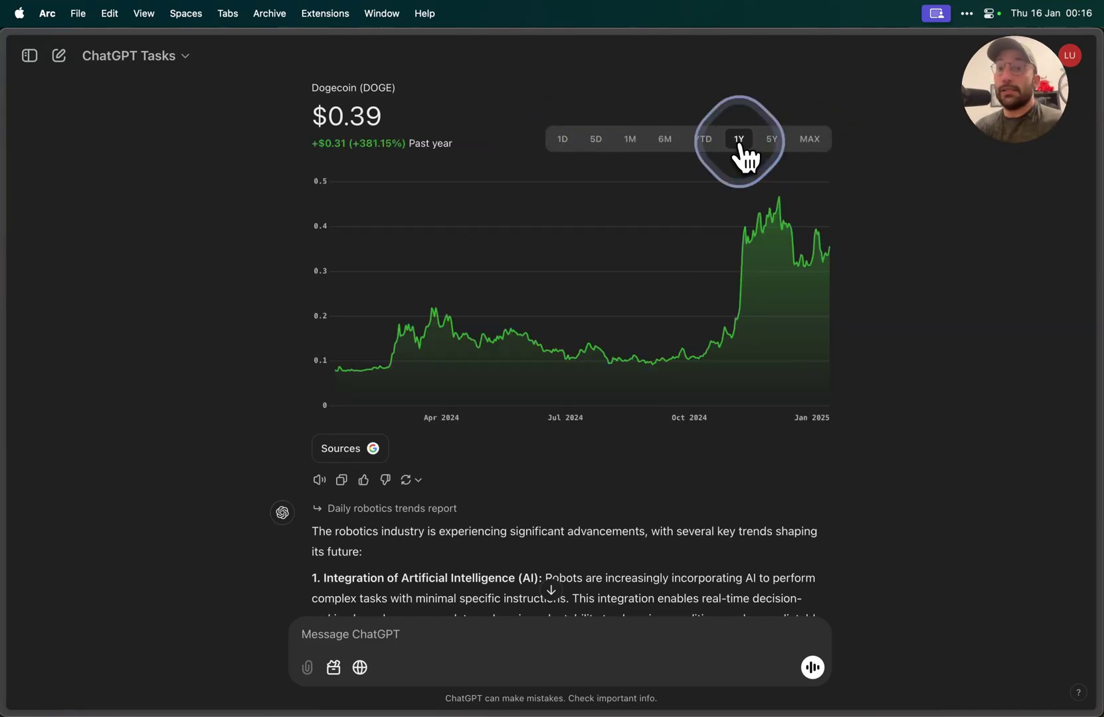
pyautogui.click(703, 148)
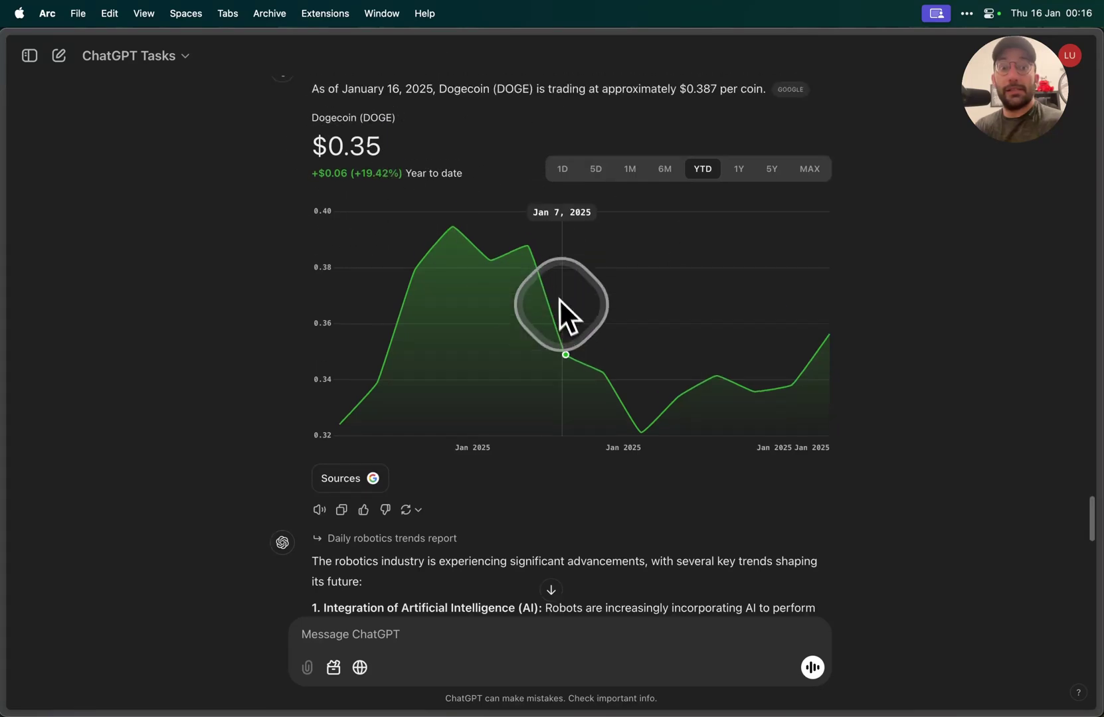
# Step: Compare the chart again across 6M, 1D, 5D, 1M, then back to 6M and YTD
pyautogui.scroll(2, 564, 315)
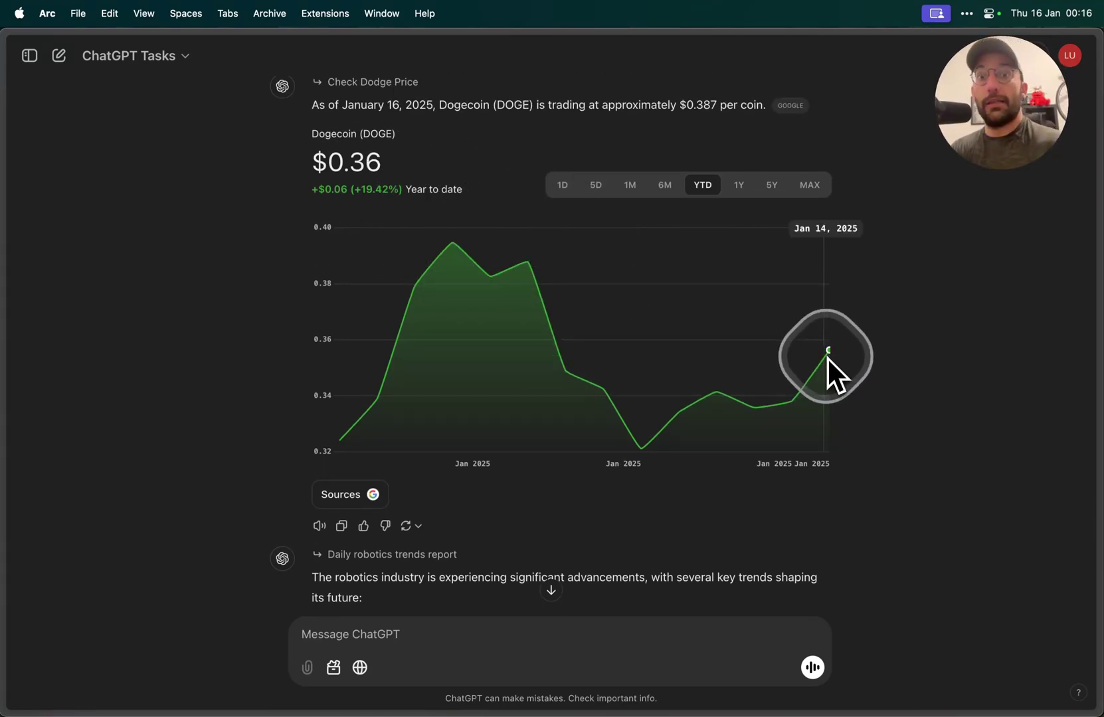
pyautogui.click(666, 189)
pyautogui.click(569, 188)
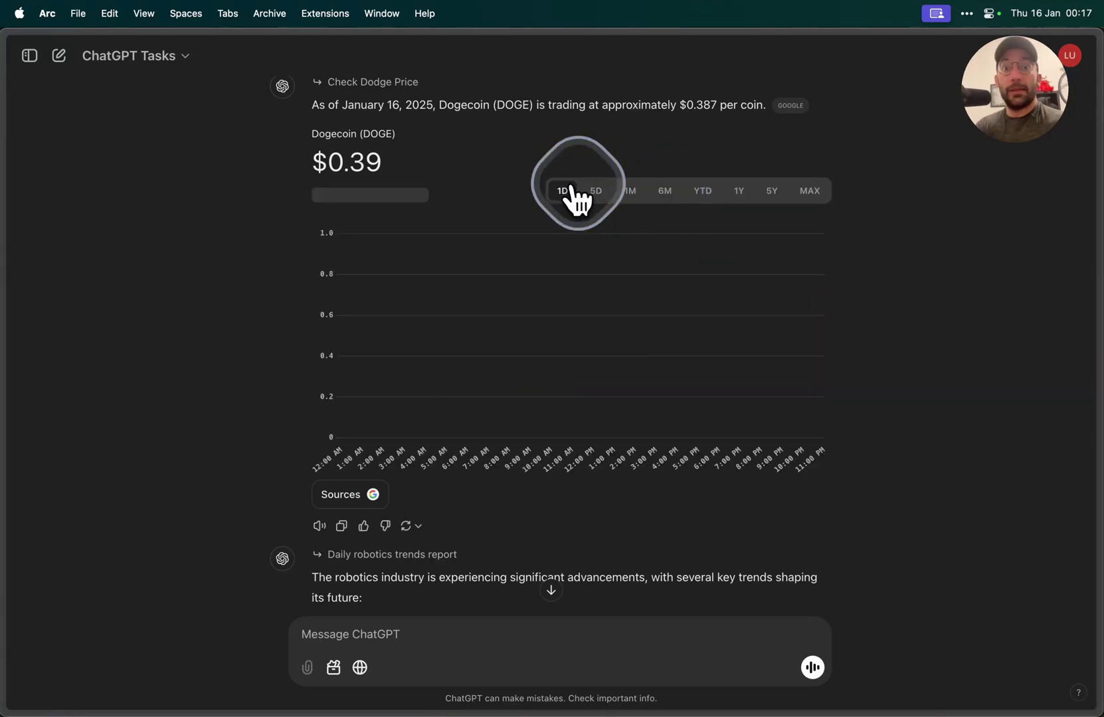
pyautogui.click(597, 189)
pyautogui.click(632, 191)
pyautogui.click(668, 199)
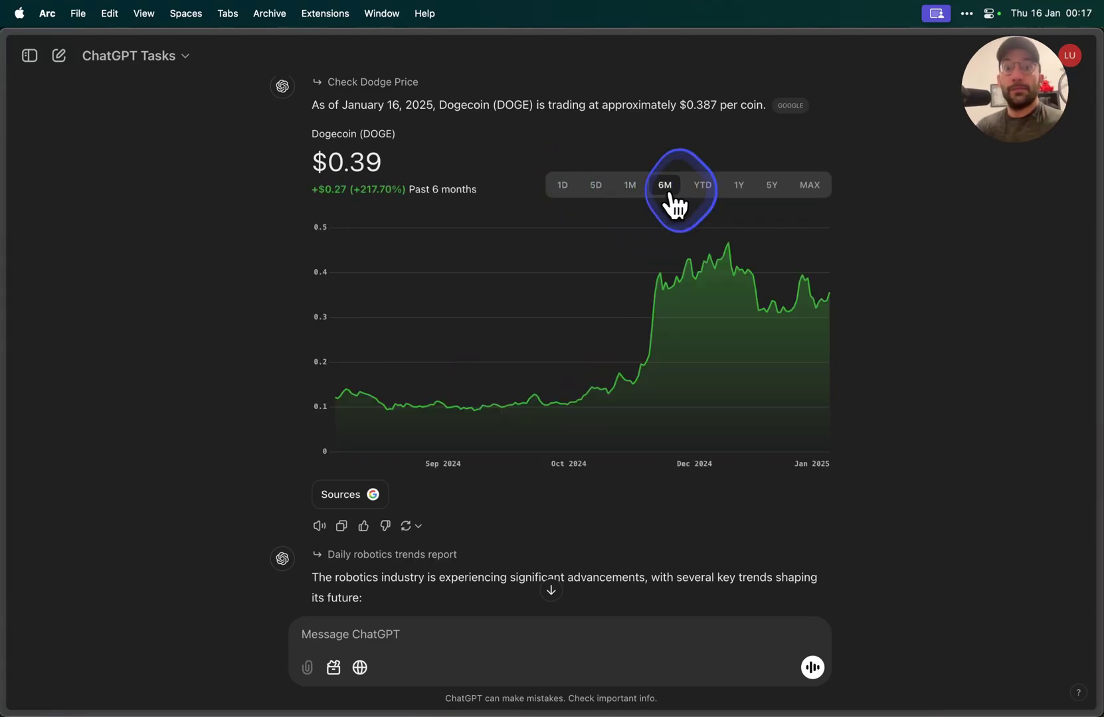
pyautogui.click(705, 199)
# Step: Scroll down to the Daily robotics trends report
pyautogui.scroll(2, 773, 216)
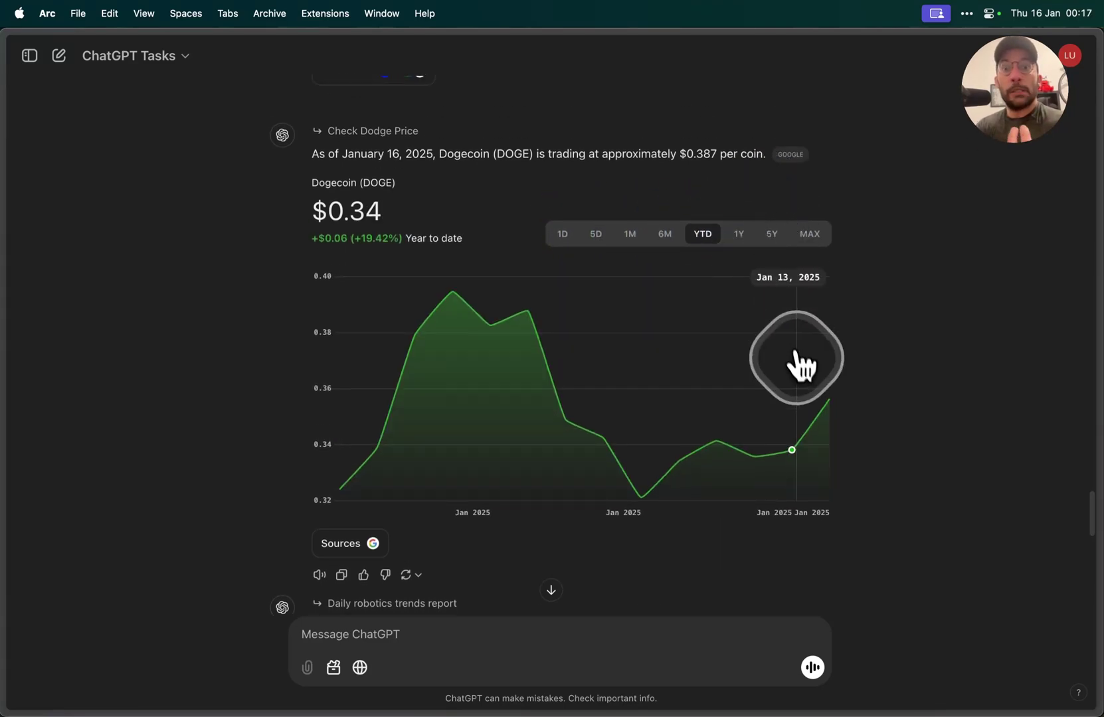
pyautogui.scroll(-7, 562, 285)
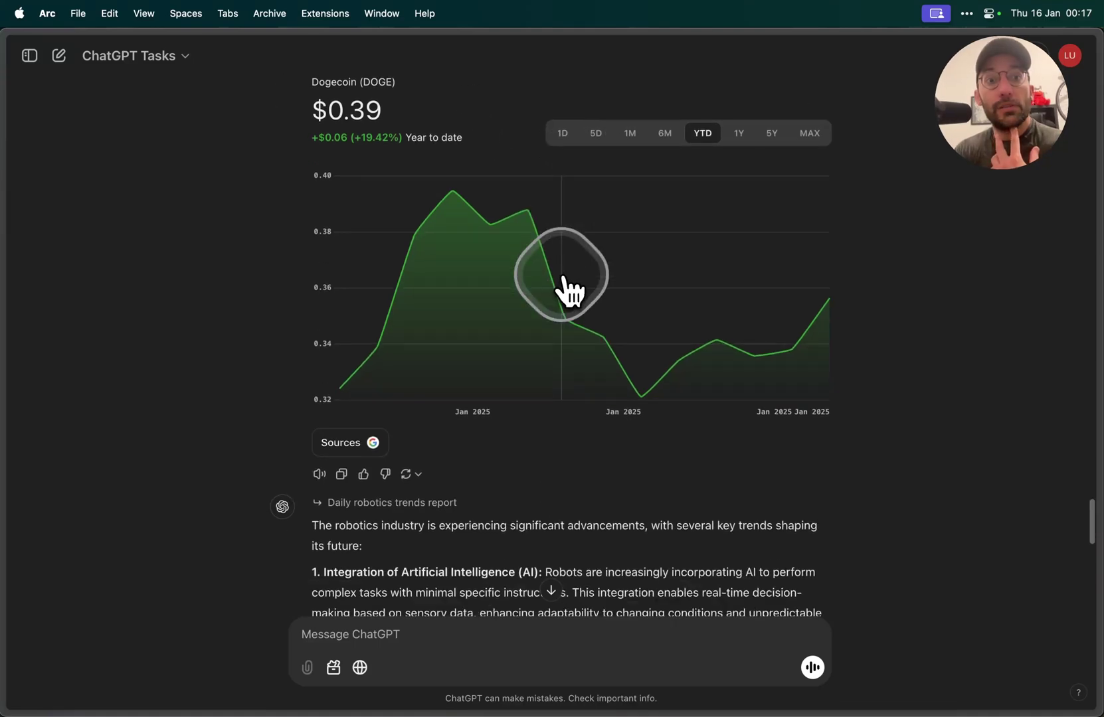
pyautogui.scroll(-10, 563, 290)
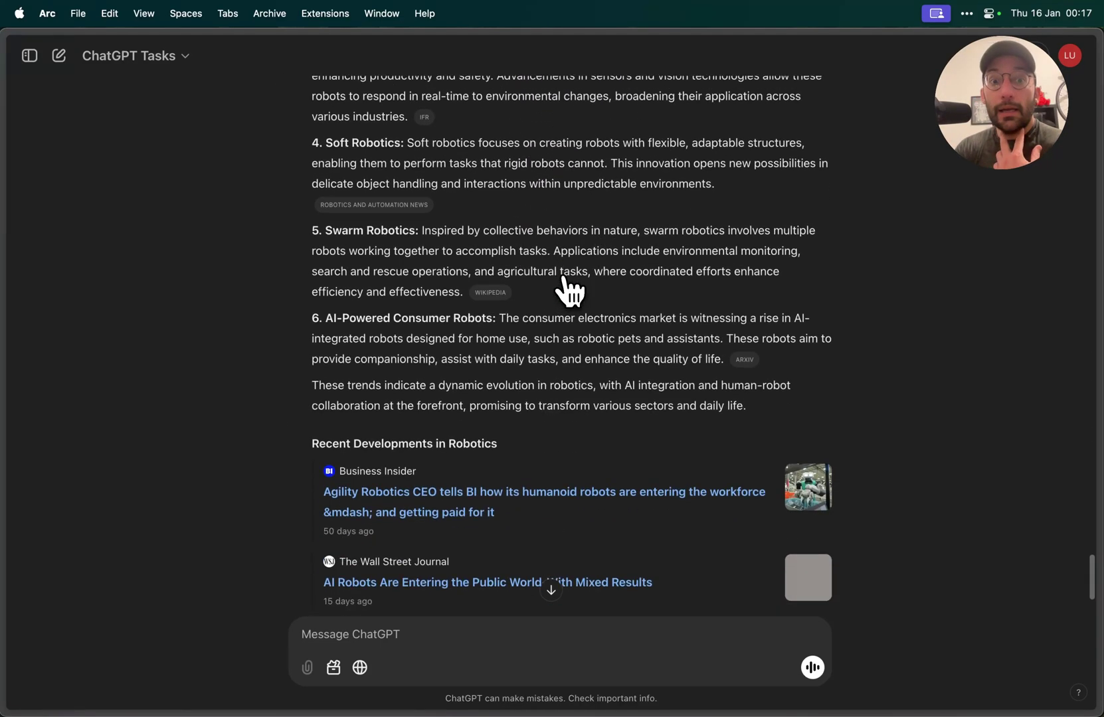
pyautogui.click(594, 364)
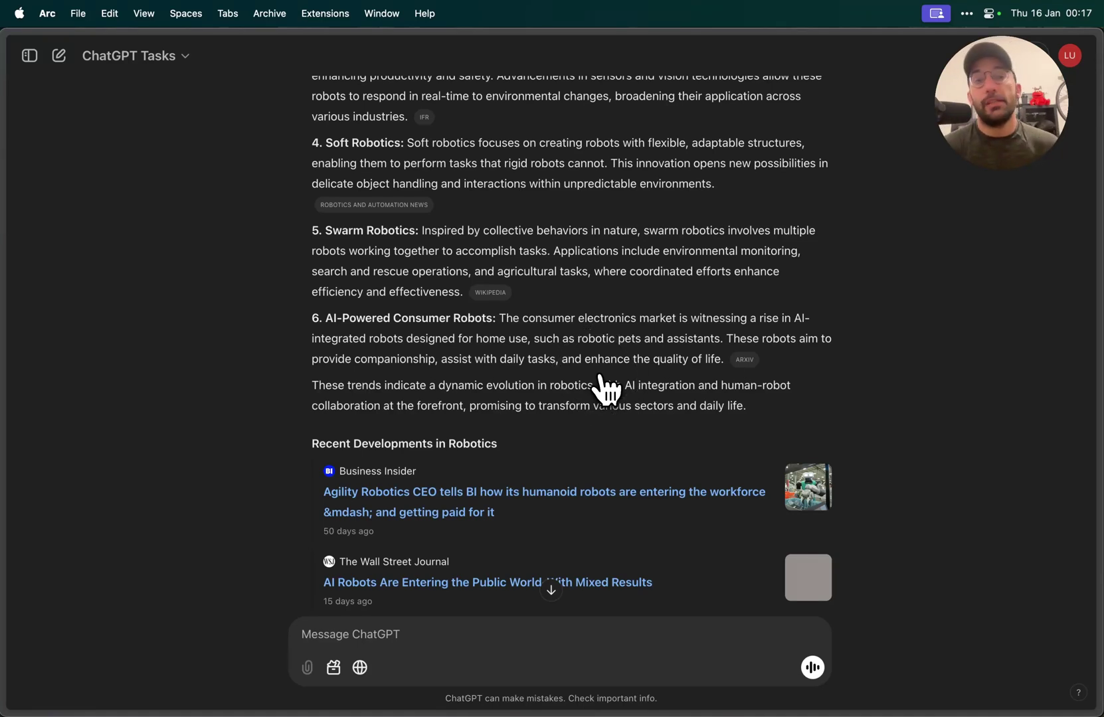
# Step: Go to the Tasks page from the account menu, leaving the model unchanged
pyautogui.click(187, 58)
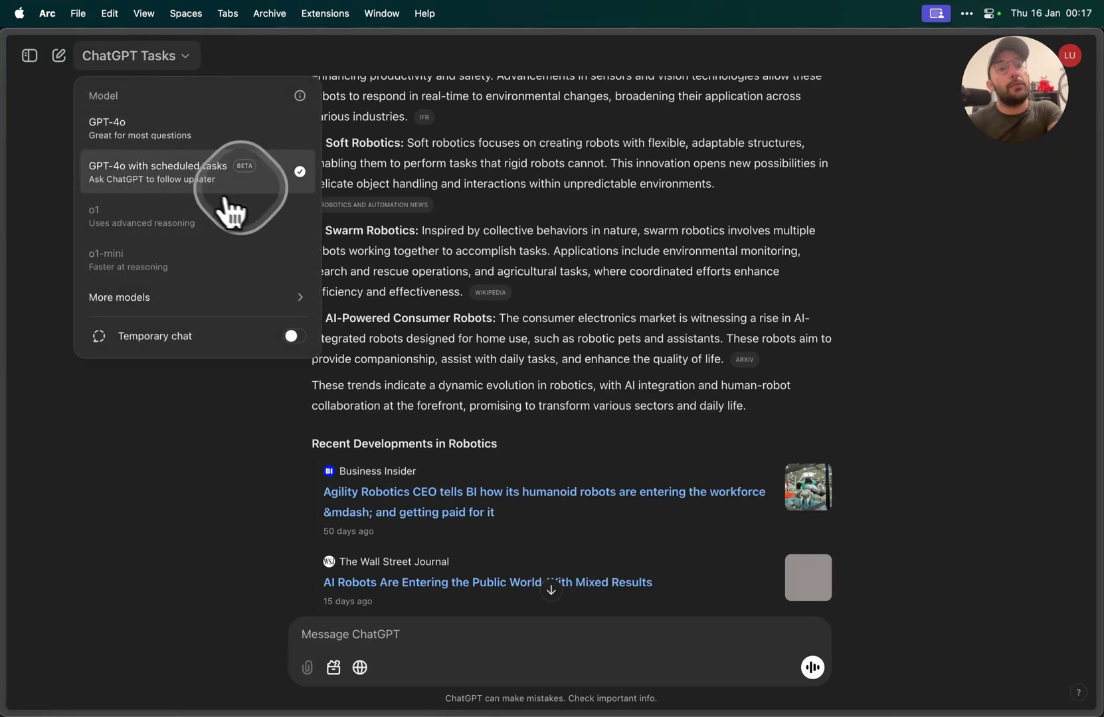
pyautogui.click(753, 216)
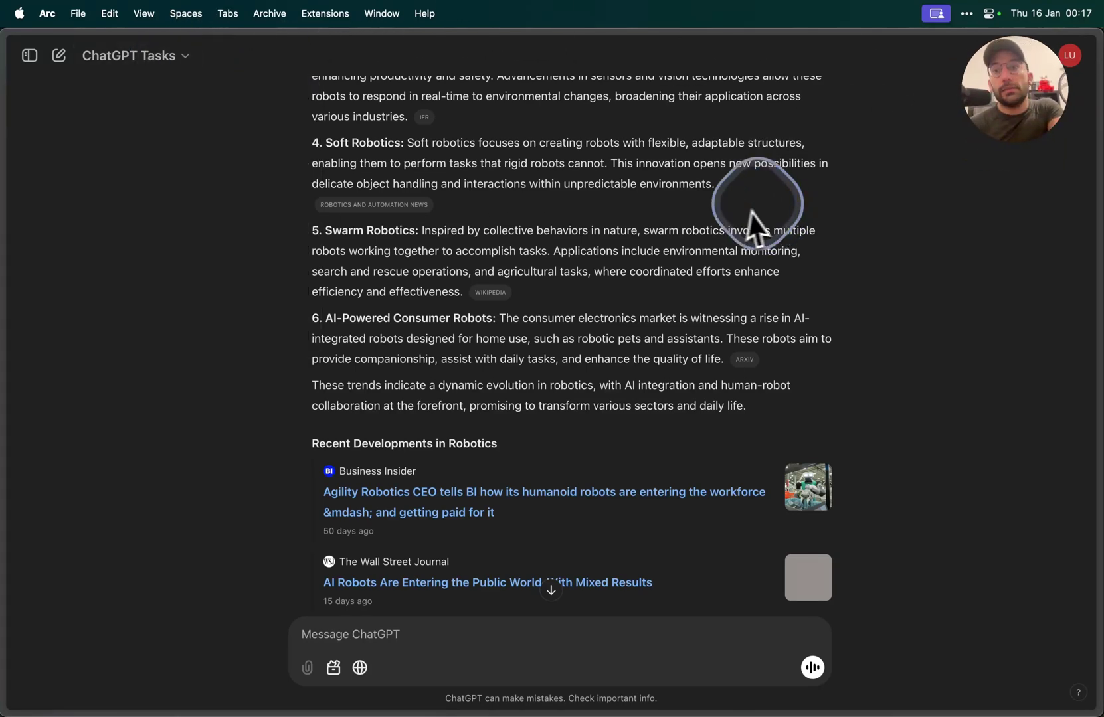
pyautogui.click(1069, 63)
pyautogui.click(934, 93)
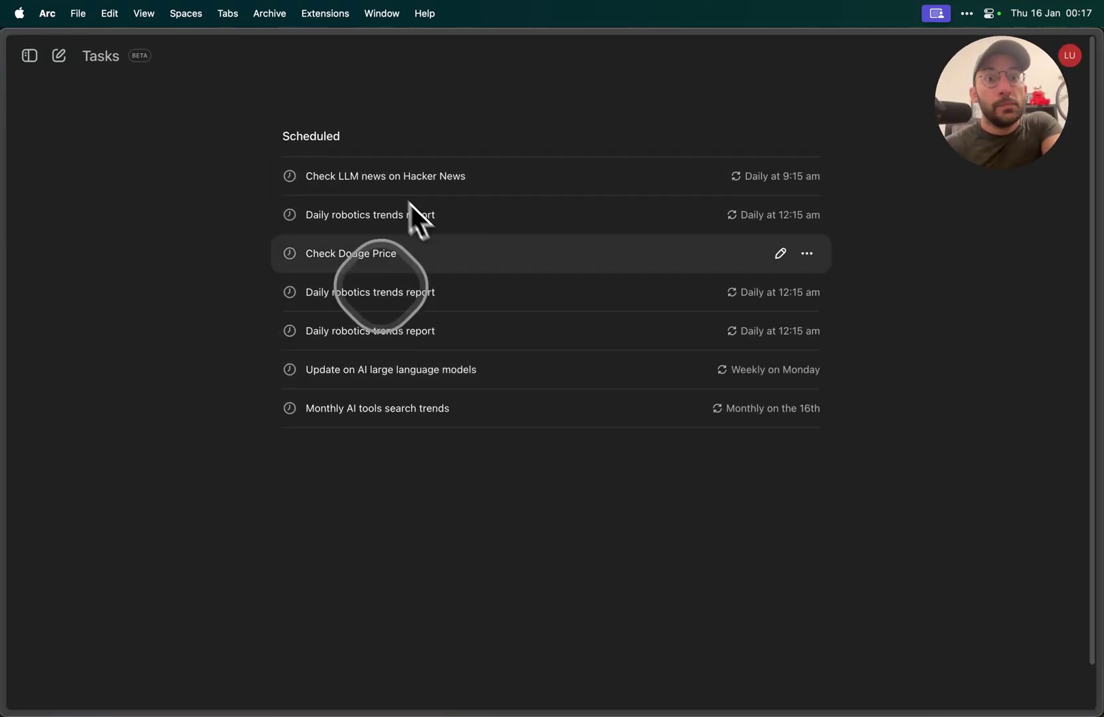
# Step: Open the Update on AI large language models task for editing
pyautogui.click(807, 260)
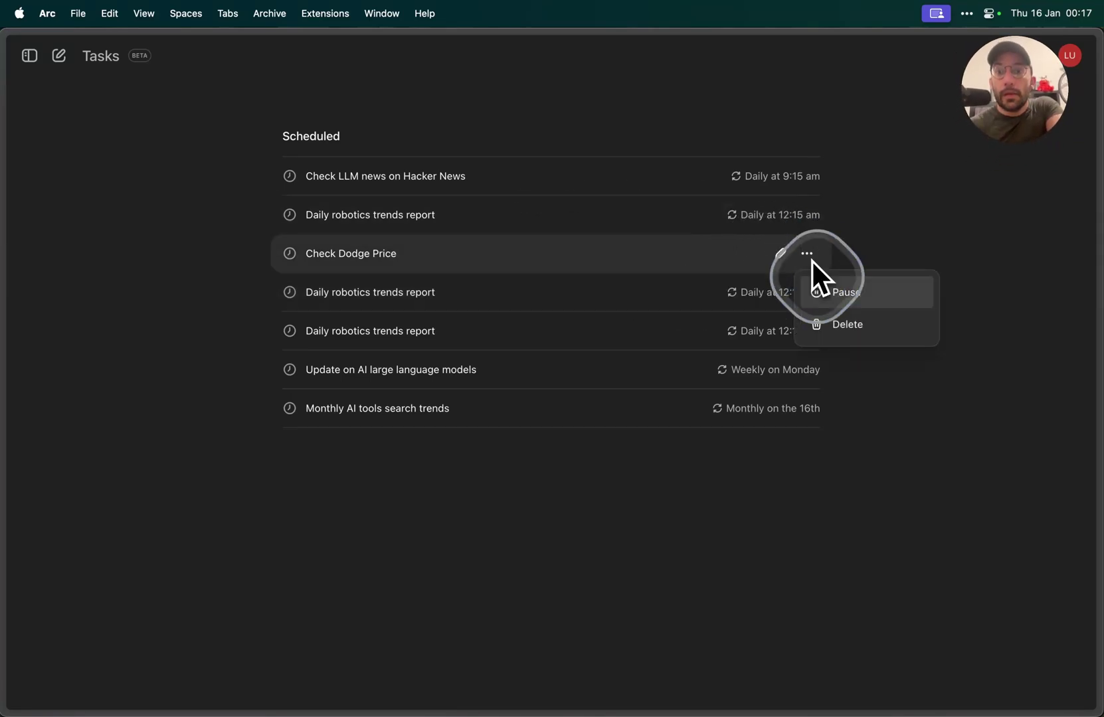
pyautogui.click(660, 505)
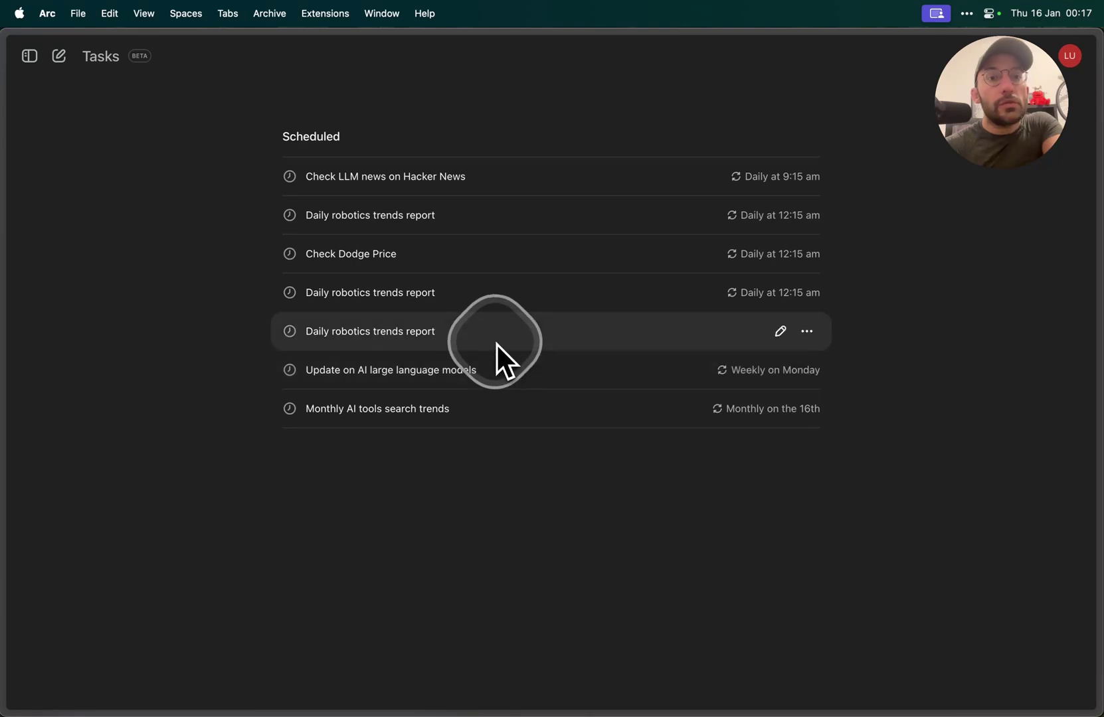
pyautogui.click(780, 369)
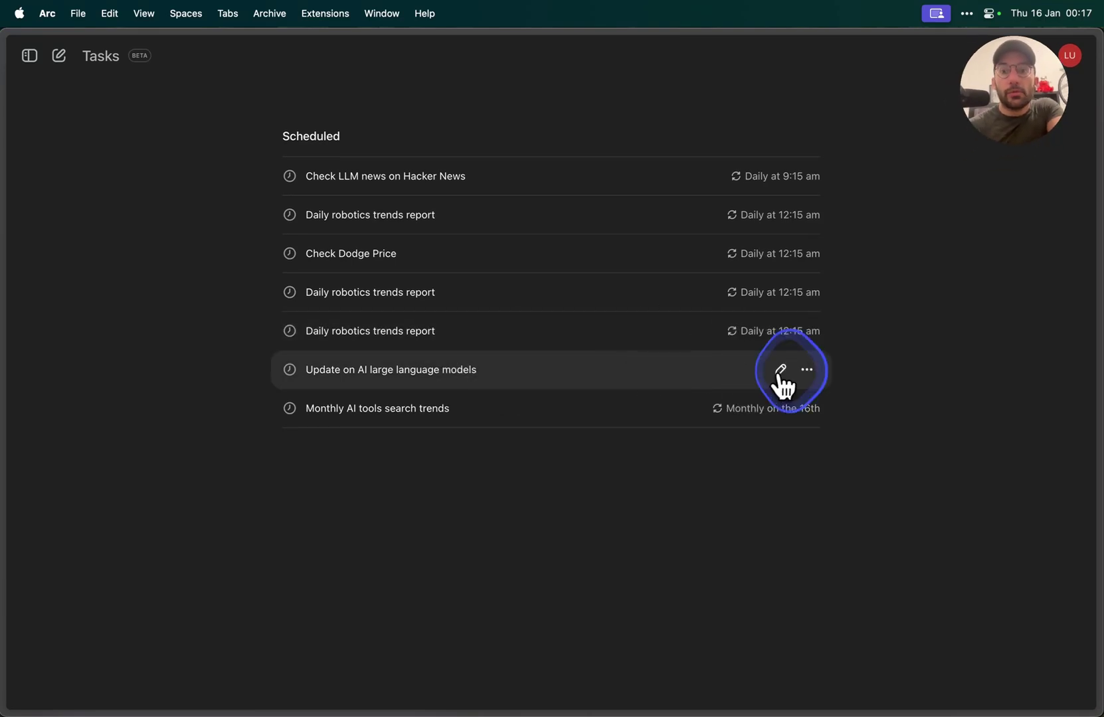
# Step: Rename the task to 'Check Price of Solana'
pyautogui.click(629, 310)
pyautogui.tripleClick(630, 311)
pyautogui.write('Check Price of S')
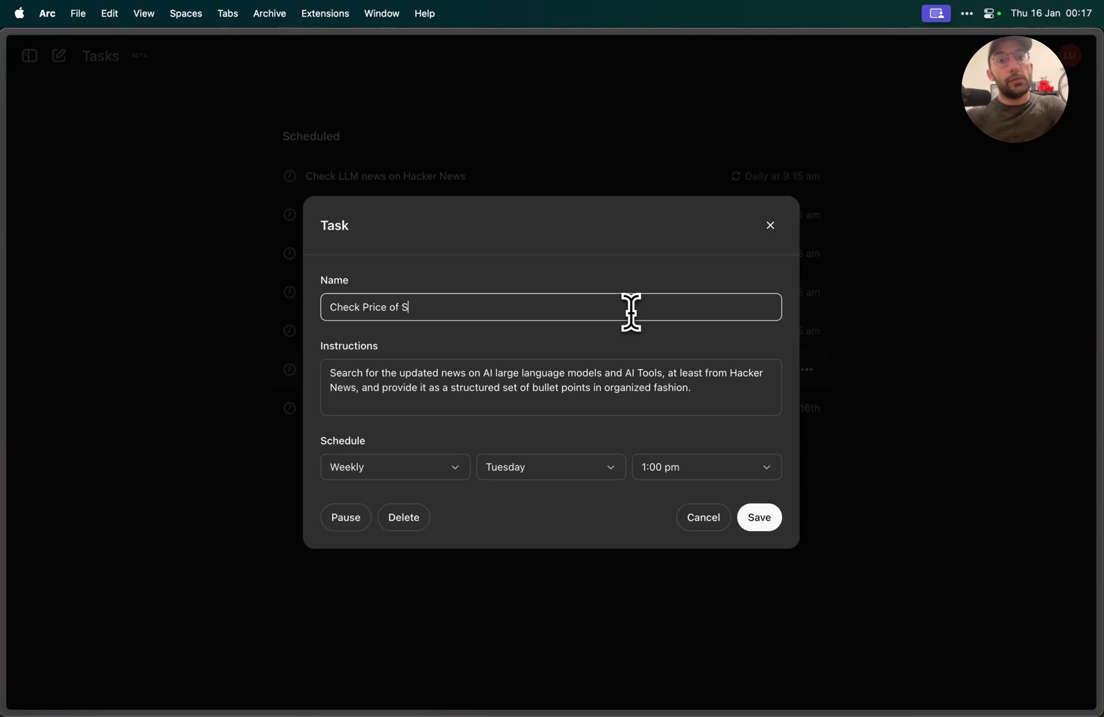
pyautogui.write('olana')
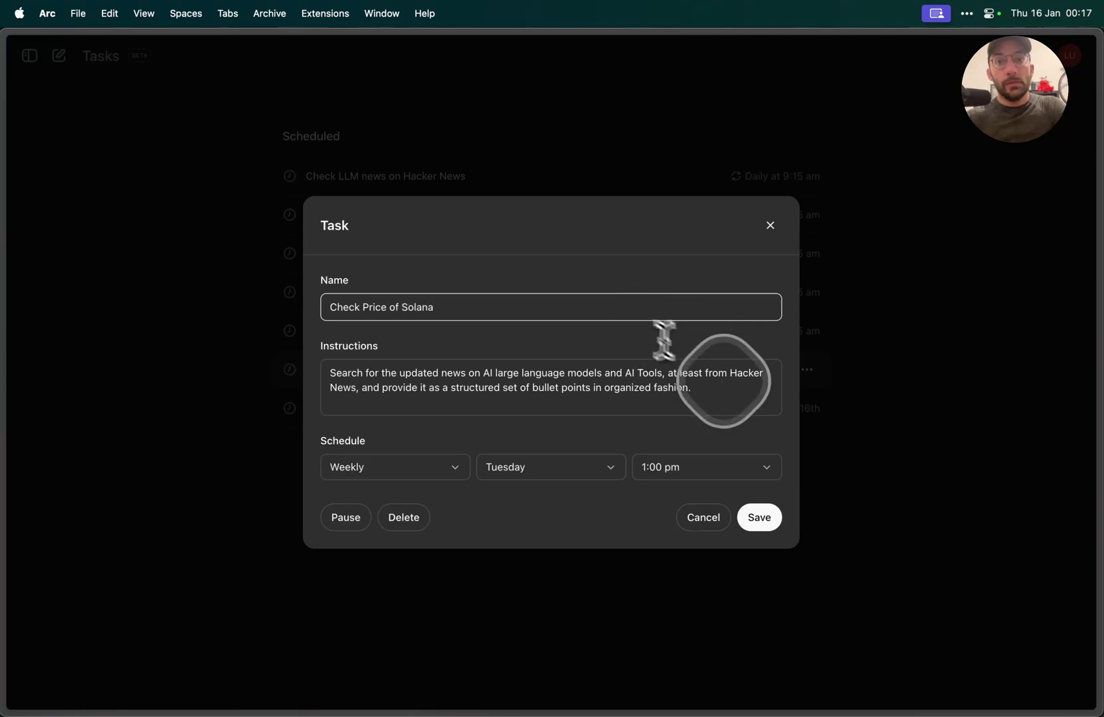
# Step: Replace the instructions with checking Solana's price every Monday at 14:00
pyautogui.click(729, 389)
pyautogui.press('super+a')
pyautogui.press('BackSpace')
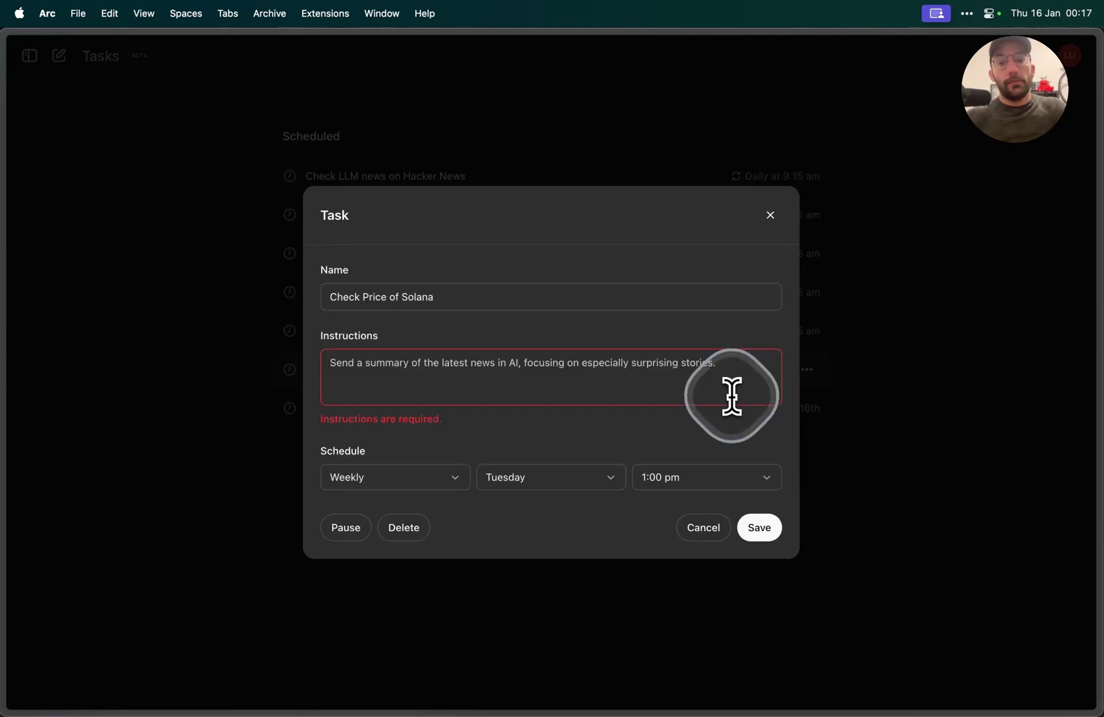
pyautogui.write('Ev')
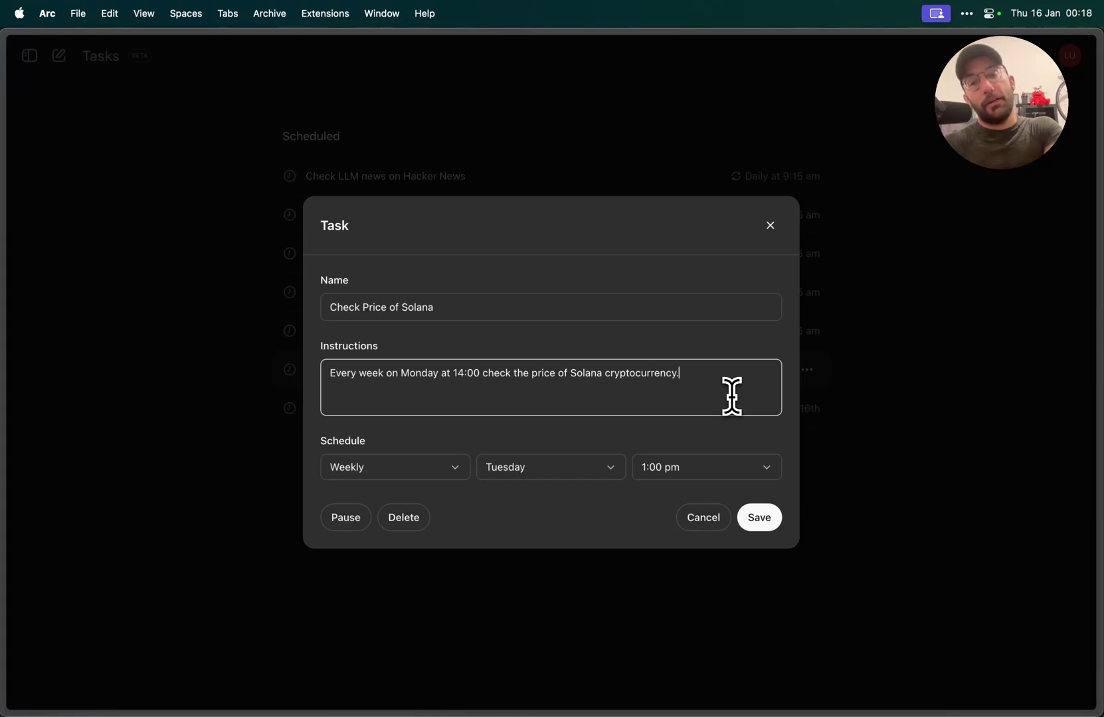
pyautogui.press('super+a')
pyautogui.press('Left')
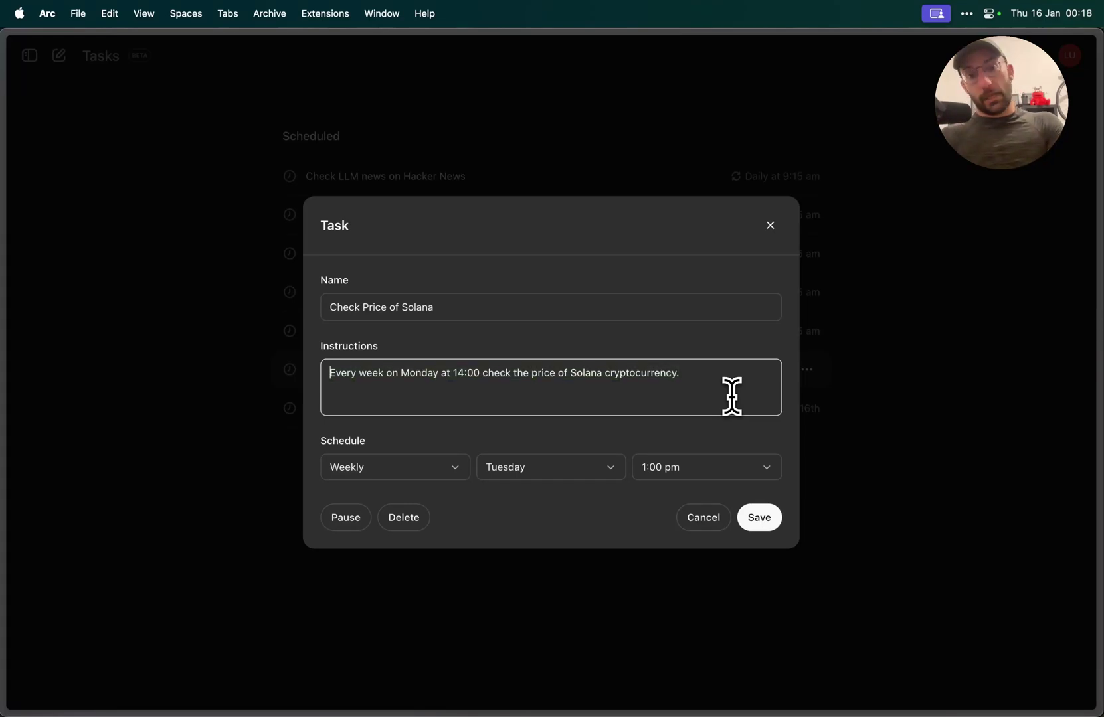
pyautogui.press('super+a')
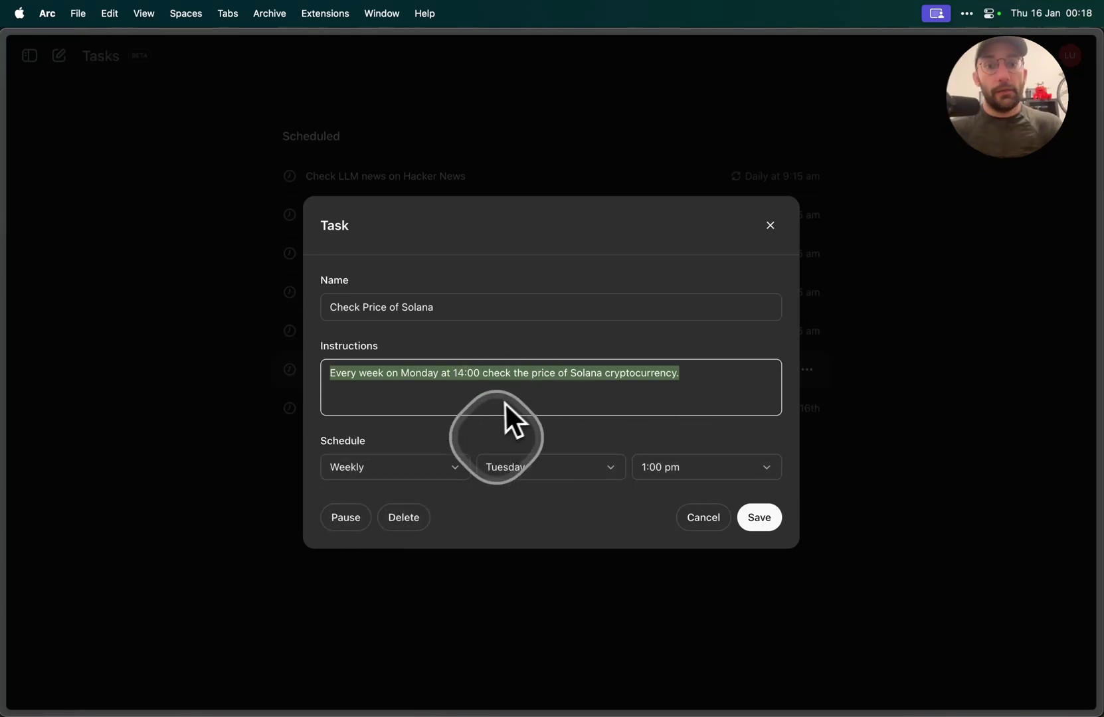
# Step: Set the Solana task to run Monday at 2:00 pm and save it
pyautogui.click(542, 466)
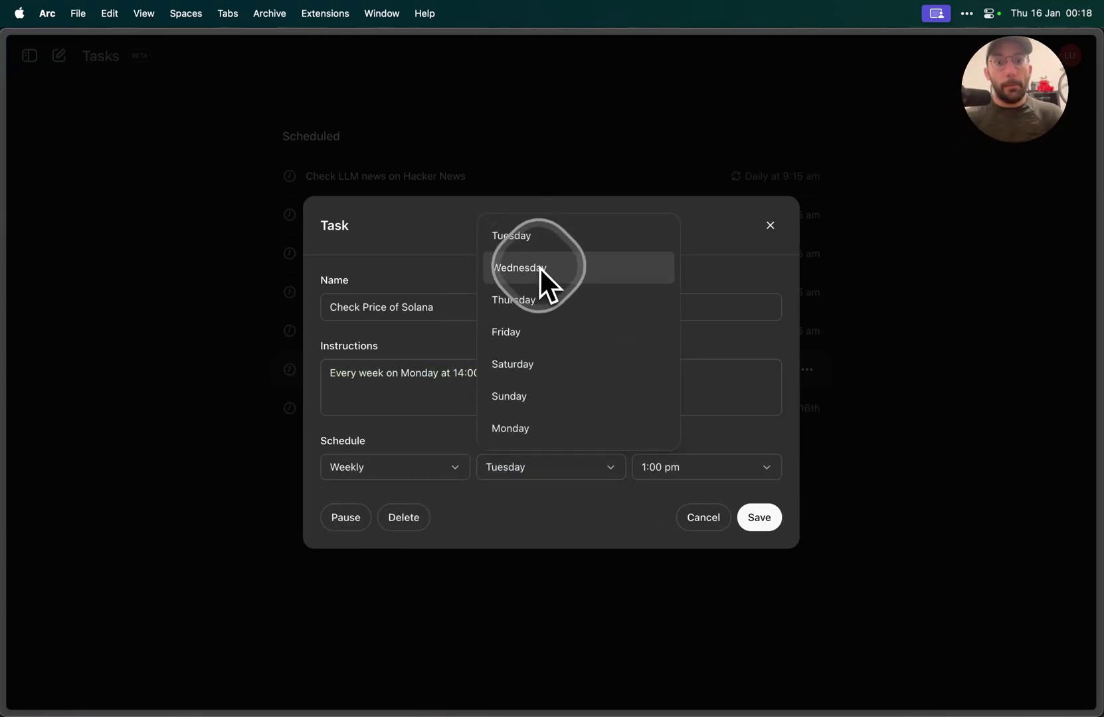
pyautogui.click(540, 448)
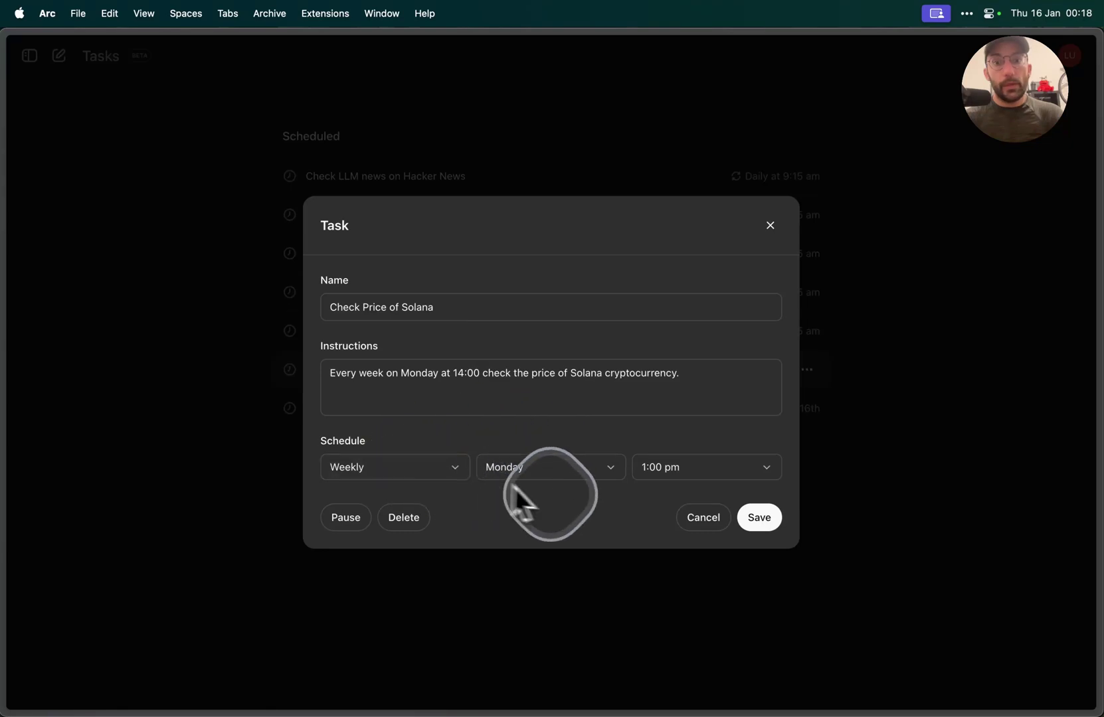
pyautogui.click(722, 468)
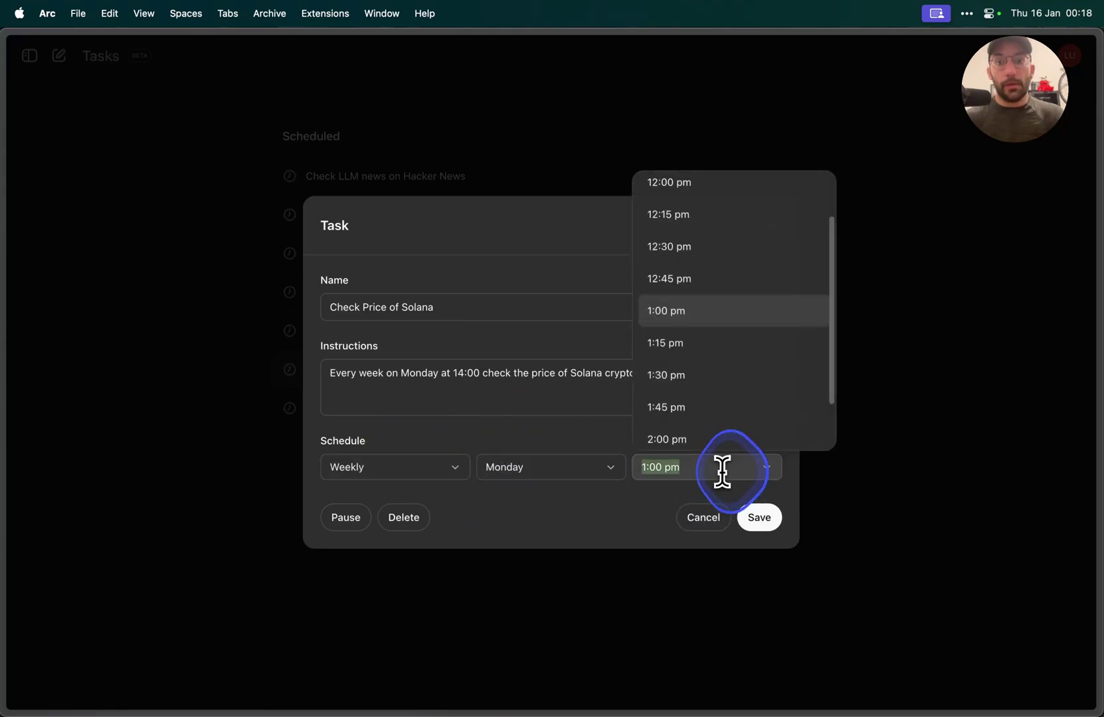
pyautogui.scroll(-1, 718, 391)
pyautogui.click(721, 402)
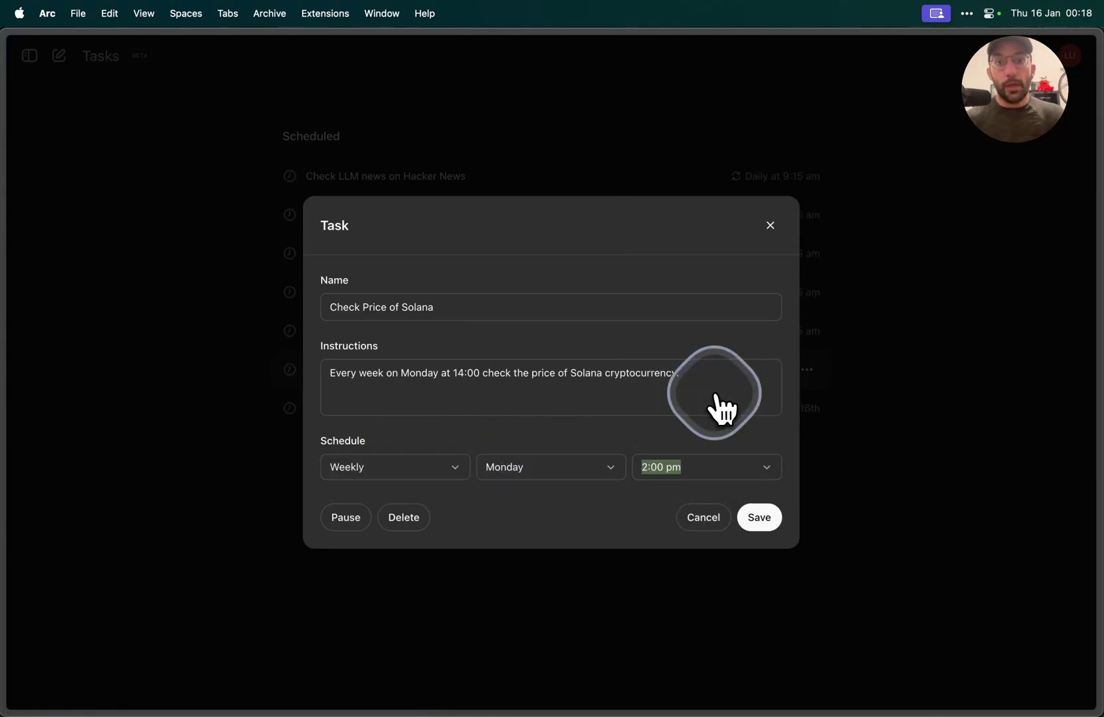
pyautogui.click(767, 522)
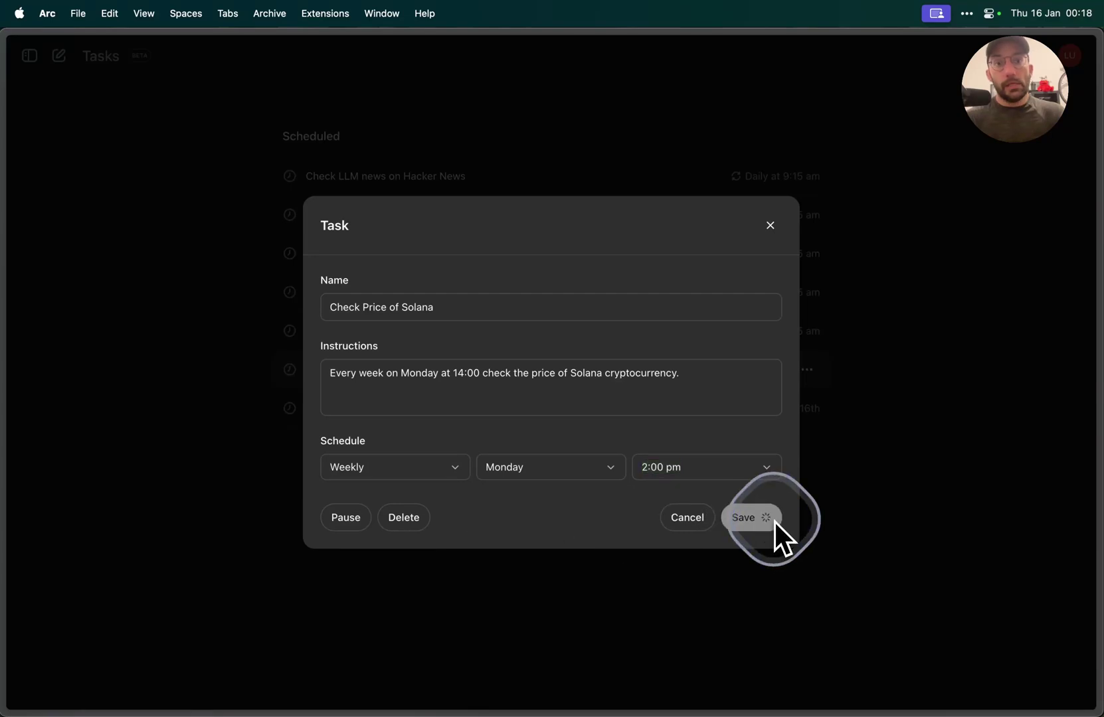